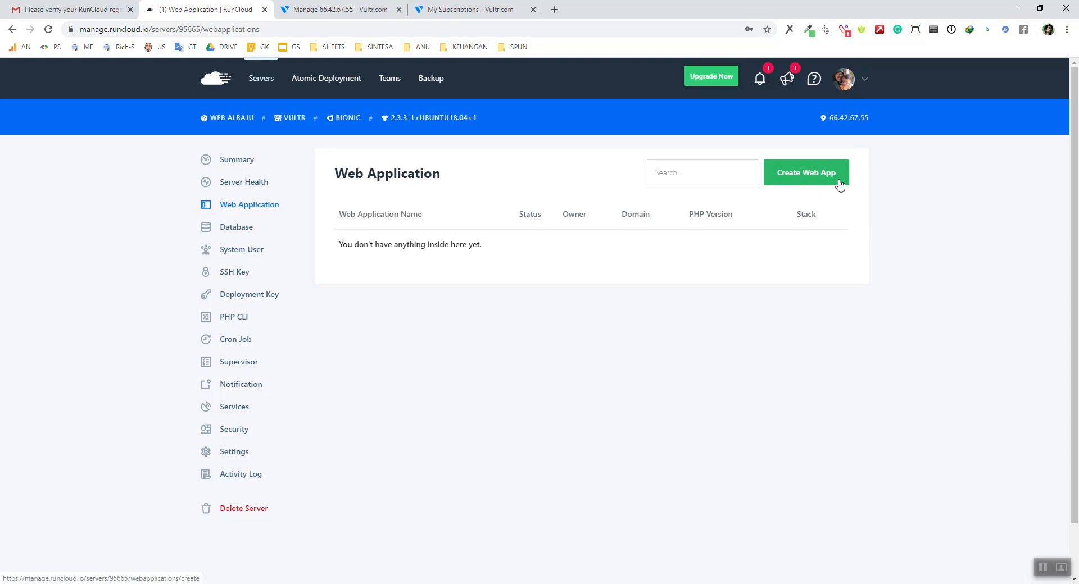
# Start a new 1 Click WordPress web application on the server and name it webalbajuoke.
pyautogui.click(810, 179)
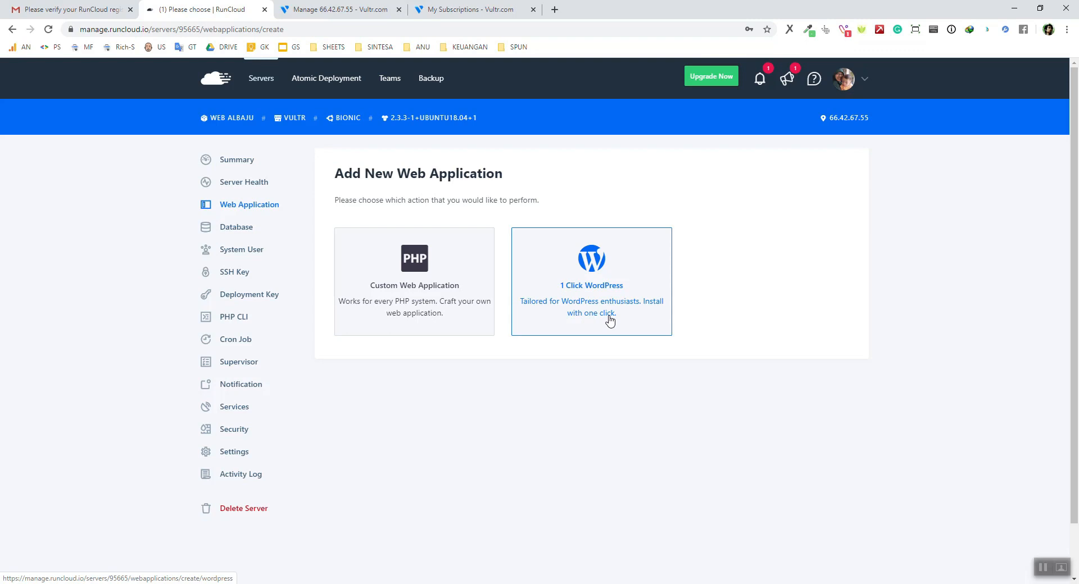
pyautogui.click(601, 275)
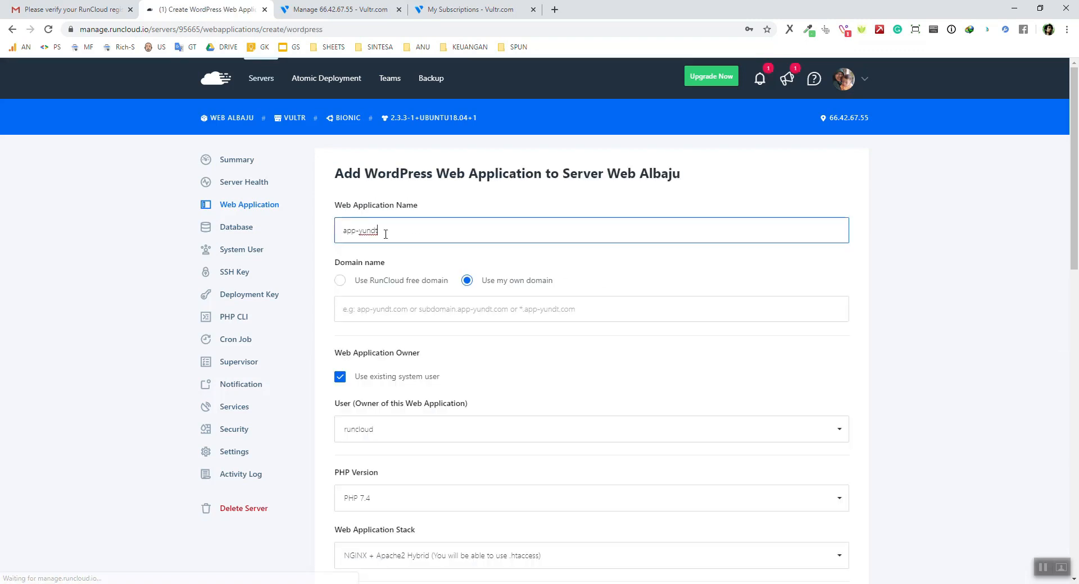
pyautogui.moveTo(392, 232); pyautogui.dragTo(313, 235)
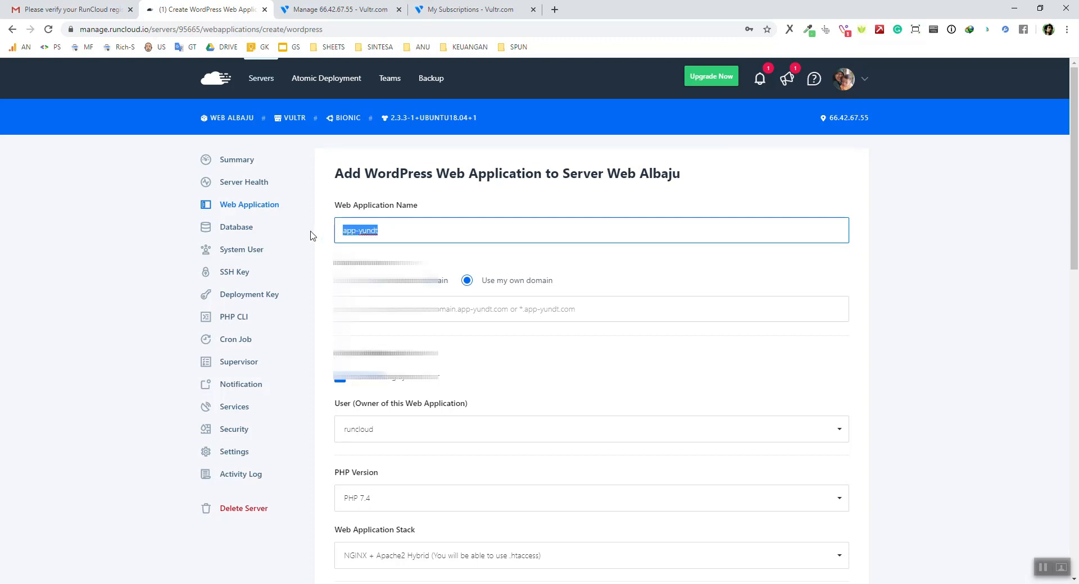
pyautogui.write('w')
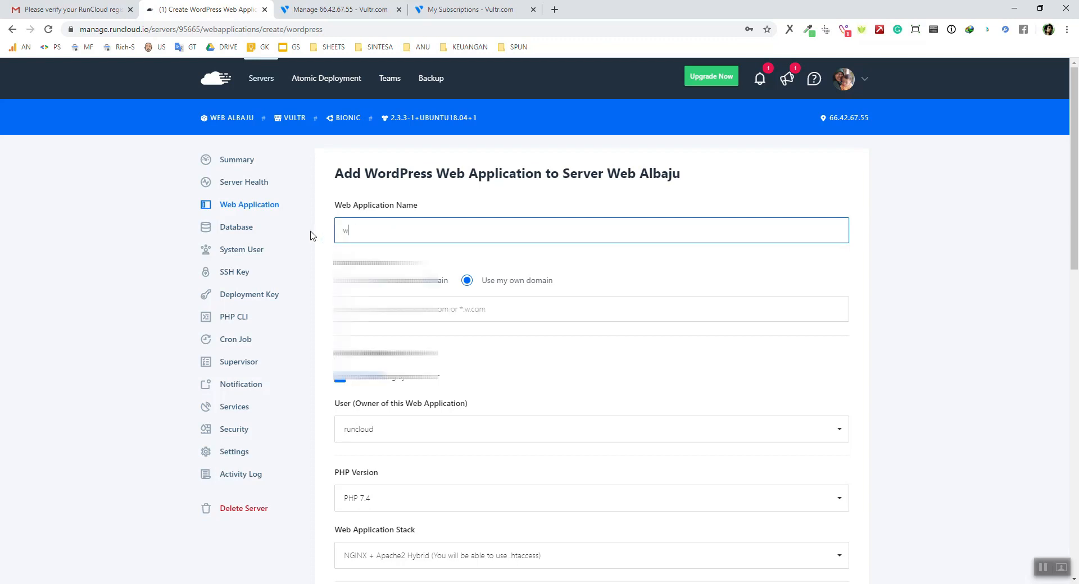
pyautogui.write('ebalbaju')
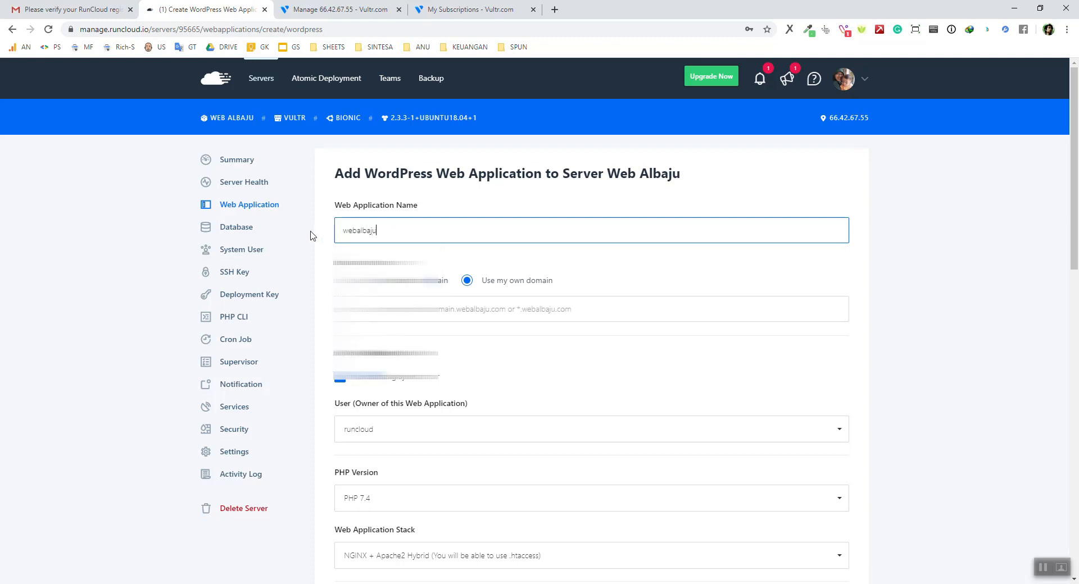
pyautogui.write('oke')
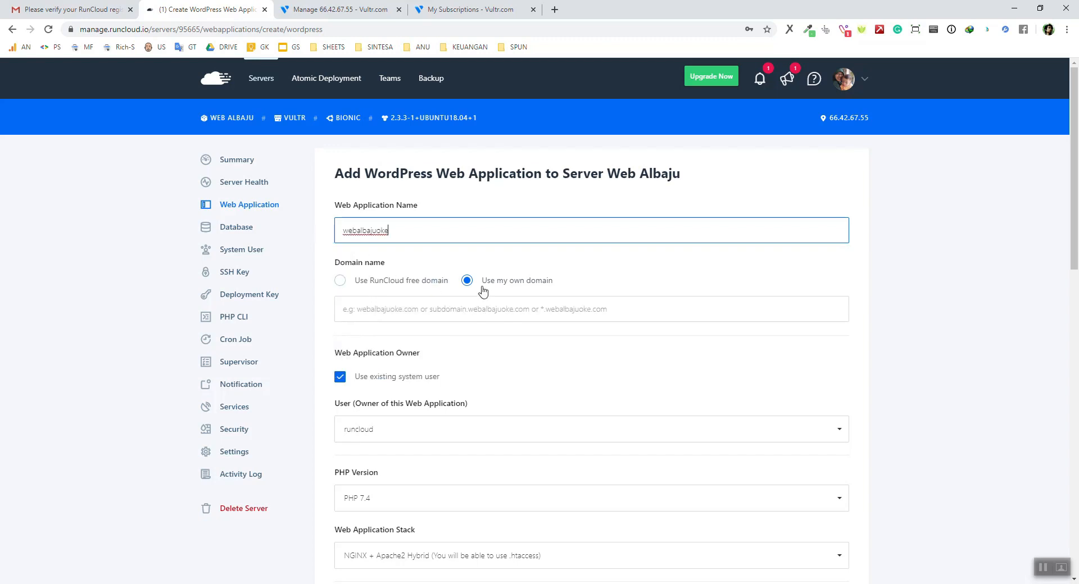
# Enter albaju.com as the web application's own domain name.
pyautogui.click(511, 308)
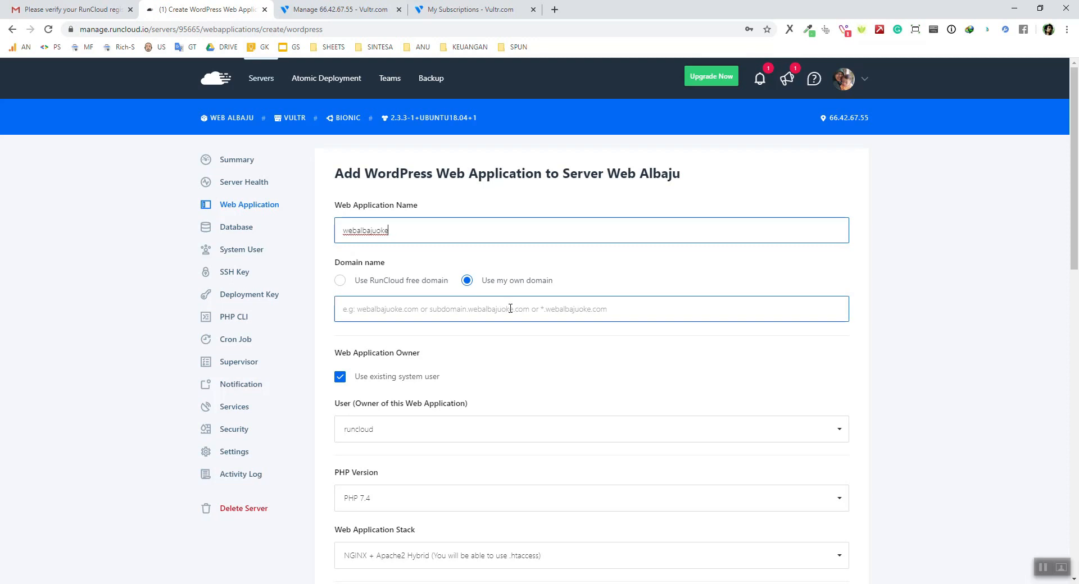
pyautogui.write('albaju')
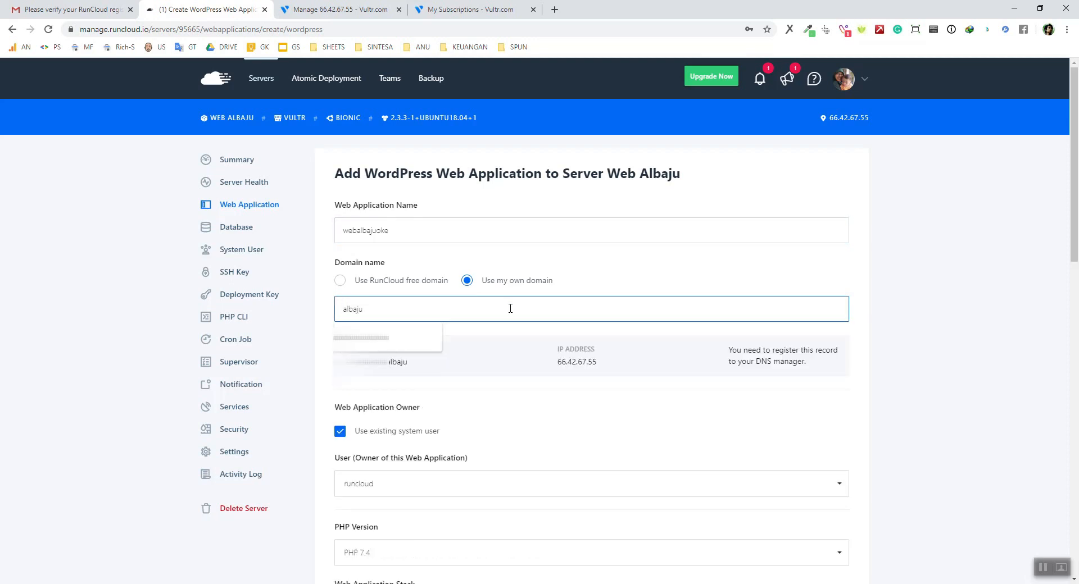
pyautogui.click(386, 338)
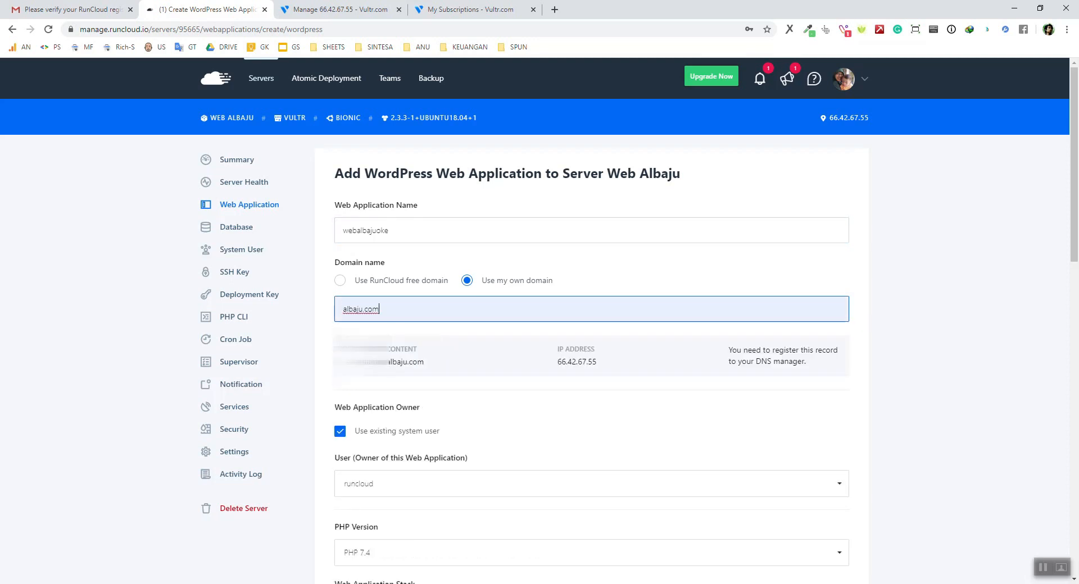
# Choose PHP 7.4 as the PHP version and open the choices for the web application stack.
pyautogui.scroll(-3, 928, 279)
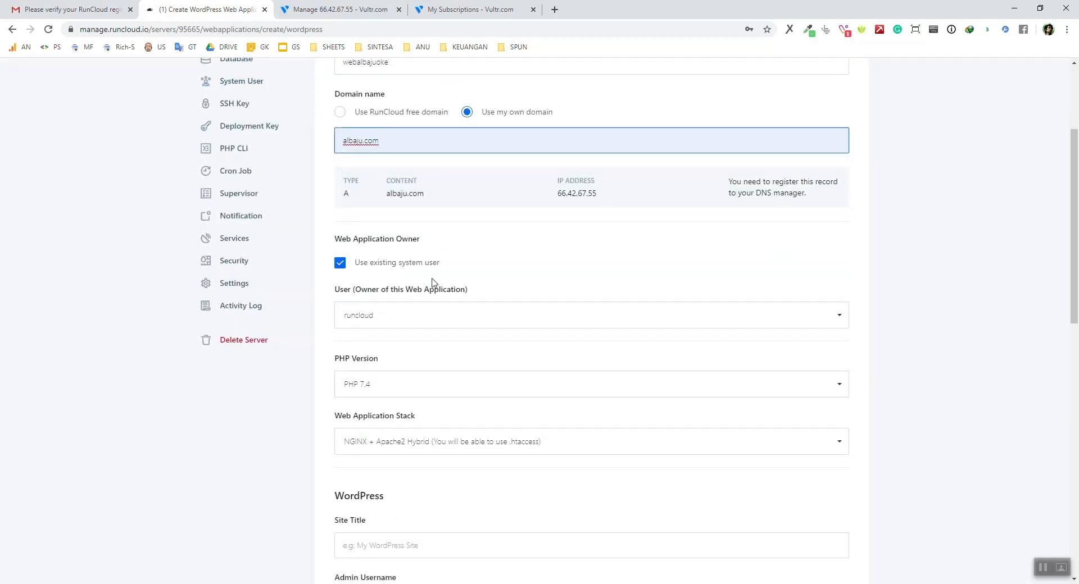
pyautogui.scroll(-2, 317, 334)
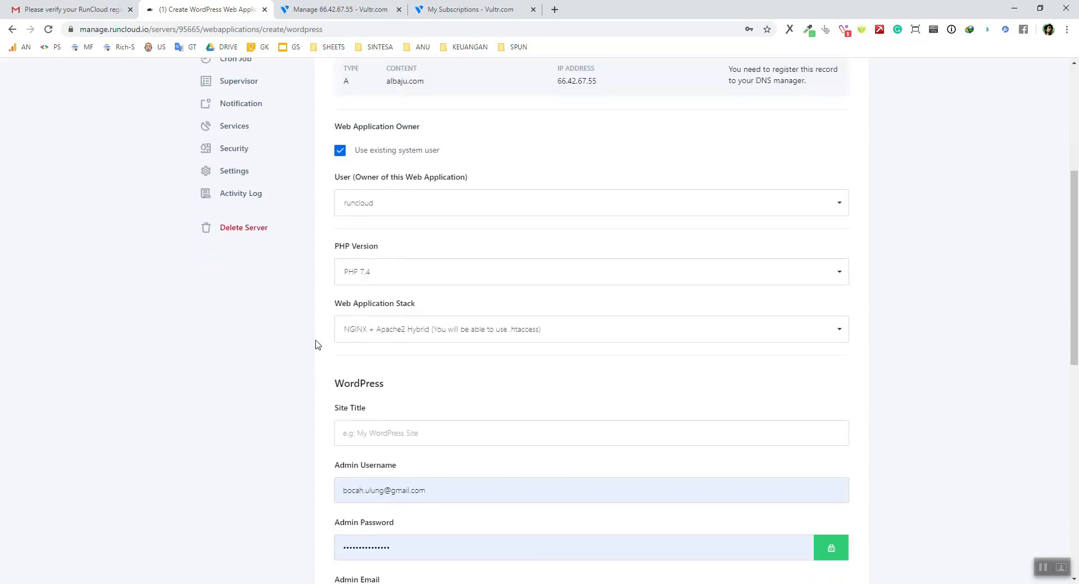
pyautogui.click(349, 276)
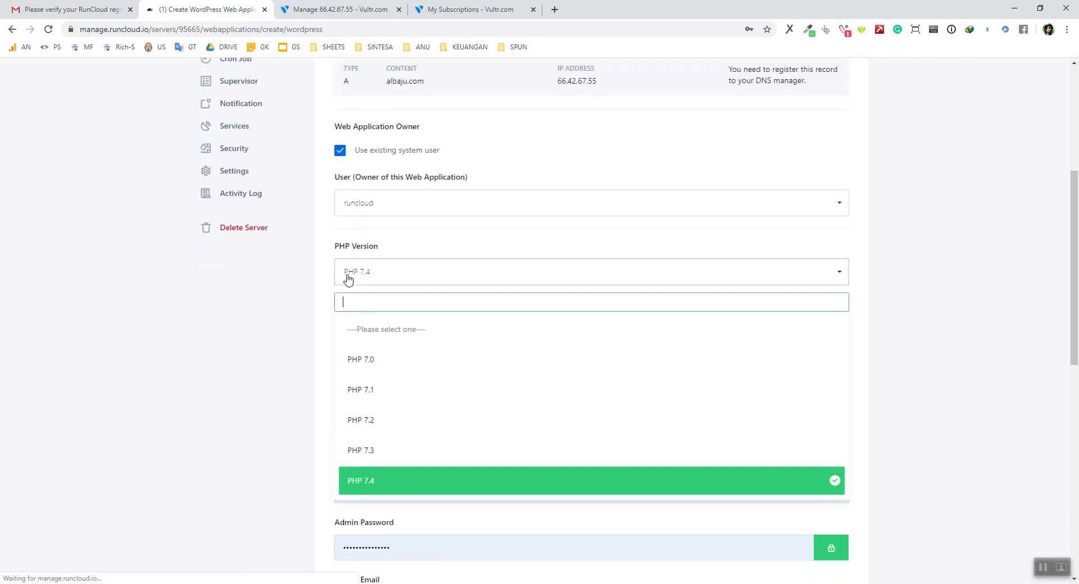
pyautogui.click(360, 481)
pyautogui.scroll(-2, 295, 396)
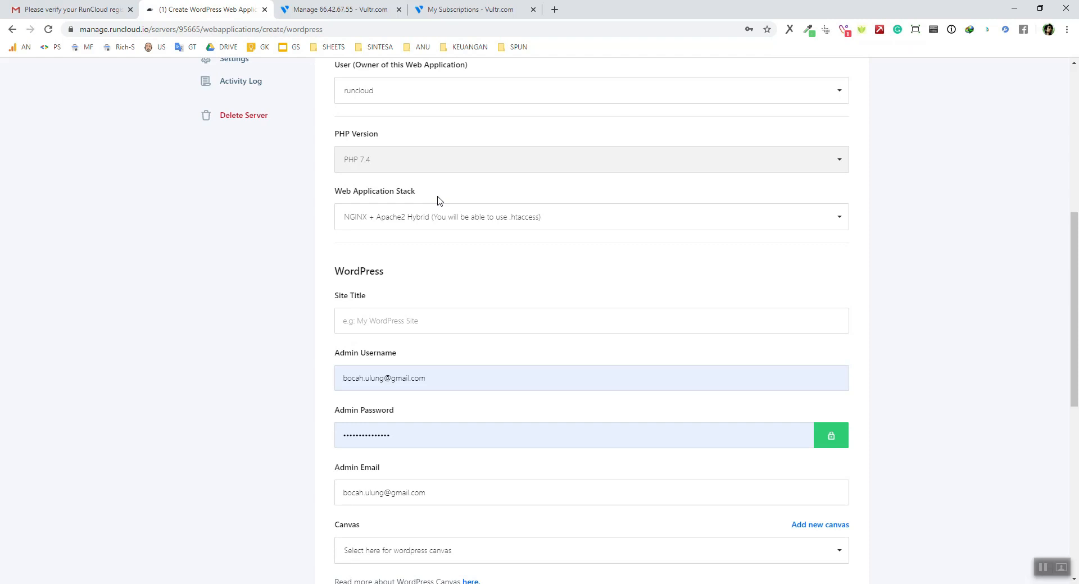
pyautogui.click(391, 222)
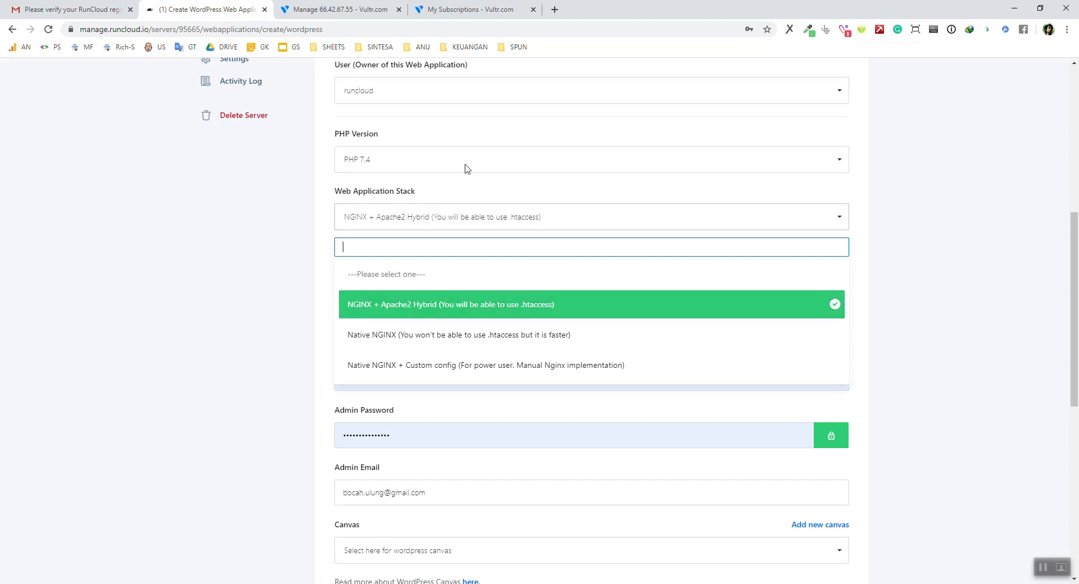
# Open Google Translate in a new browser tab, enter "apache" and listen to its English and Indonesian pronunciations.
pyautogui.click(554, 9)
pyautogui.write('transl')
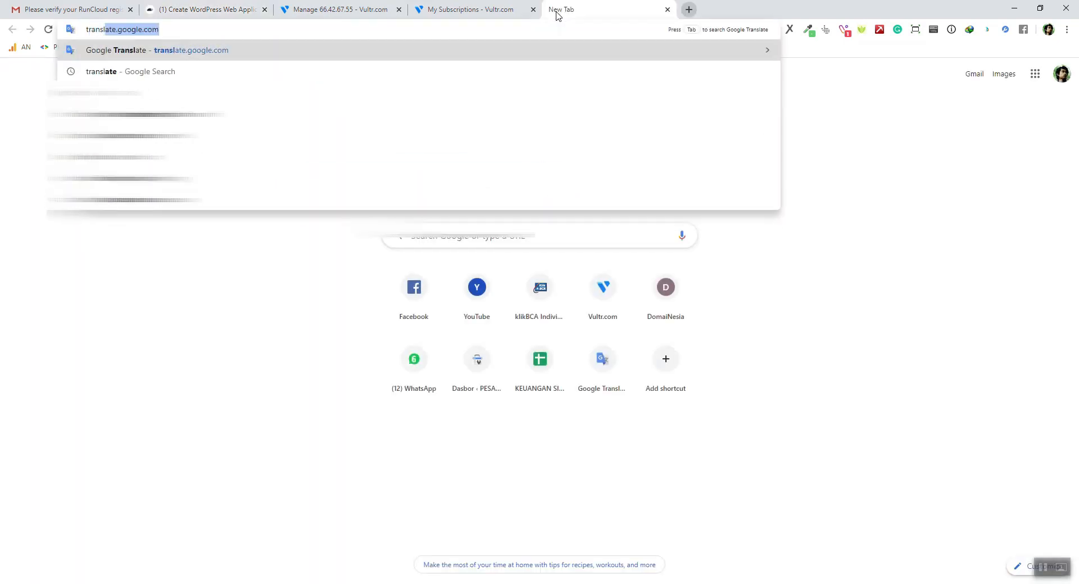
pyautogui.press('Return')
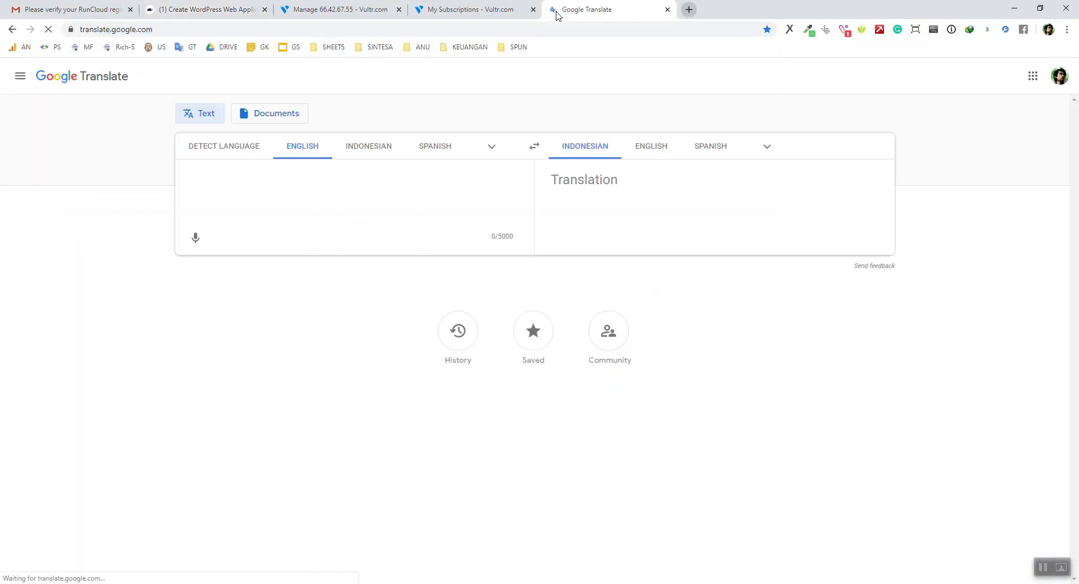
pyautogui.write('apache')
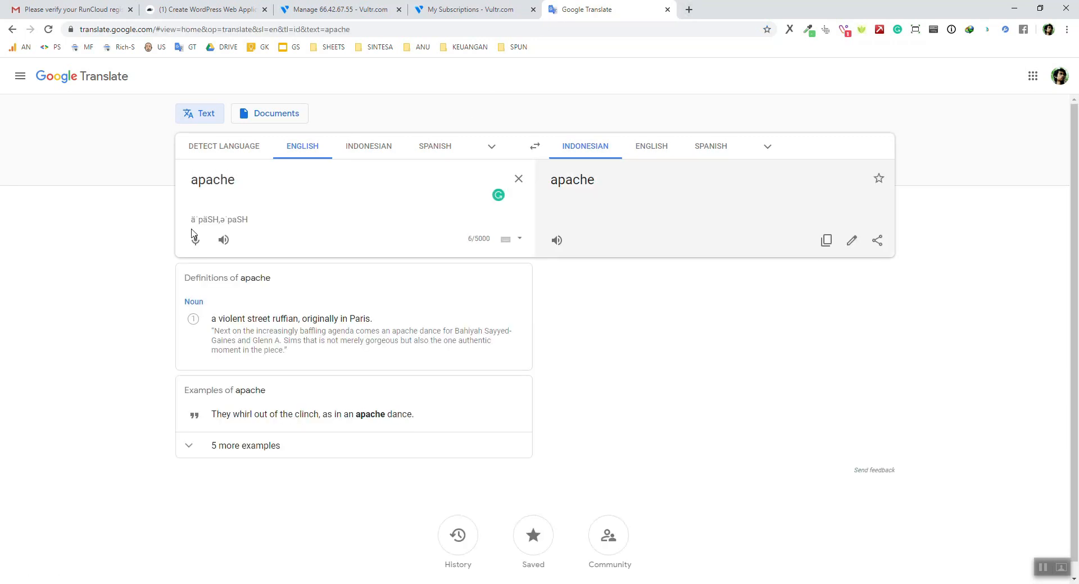
pyautogui.click(223, 239)
pyautogui.click(559, 246)
pyautogui.doubleClick(573, 186)
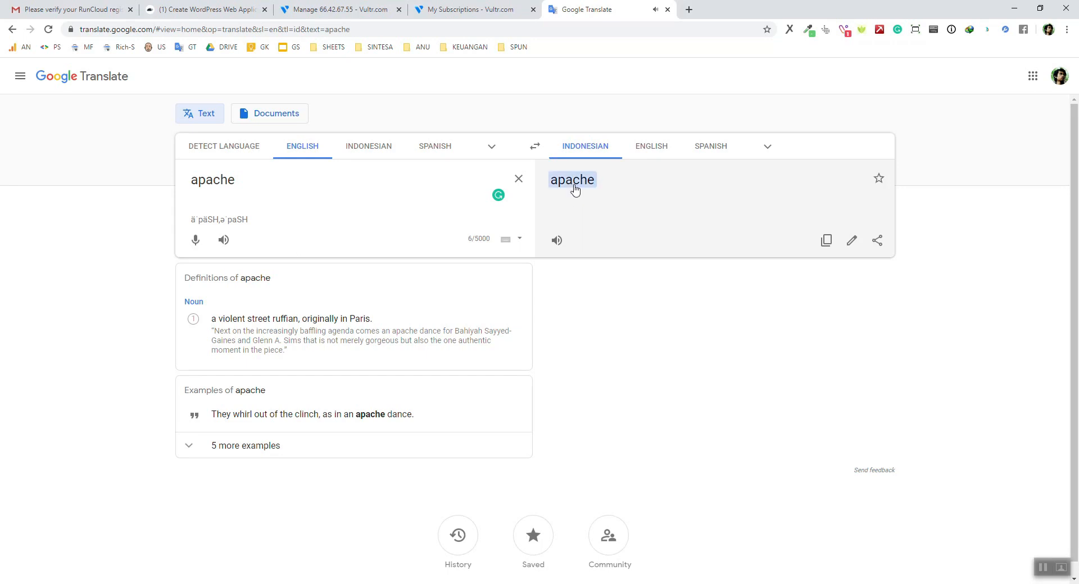
pyautogui.click(611, 189)
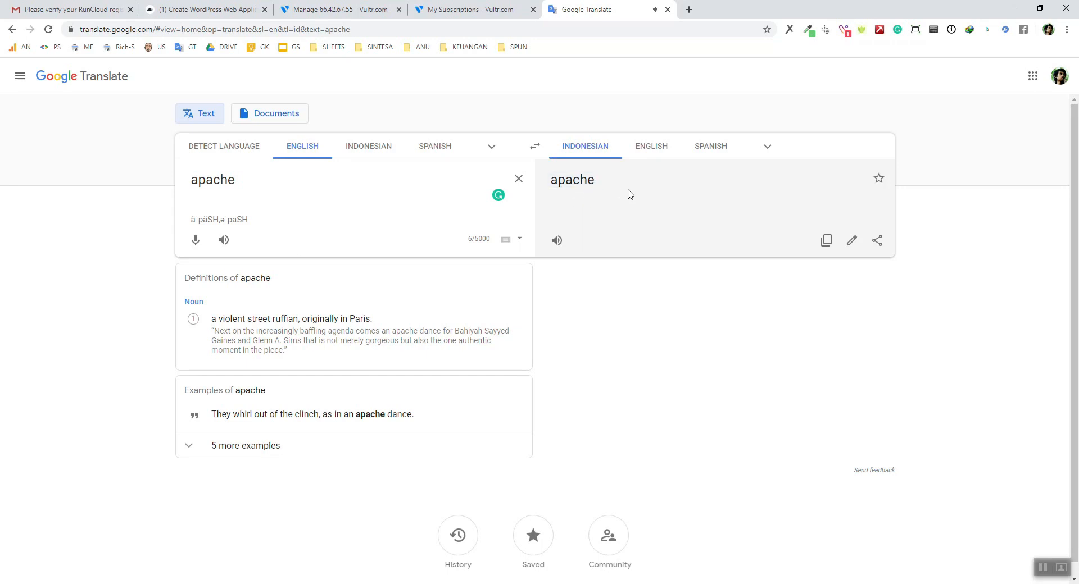
pyautogui.click(224, 240)
# Return to the RunCloud form and set the web application stack to Native NGINX.
pyautogui.click(340, 10)
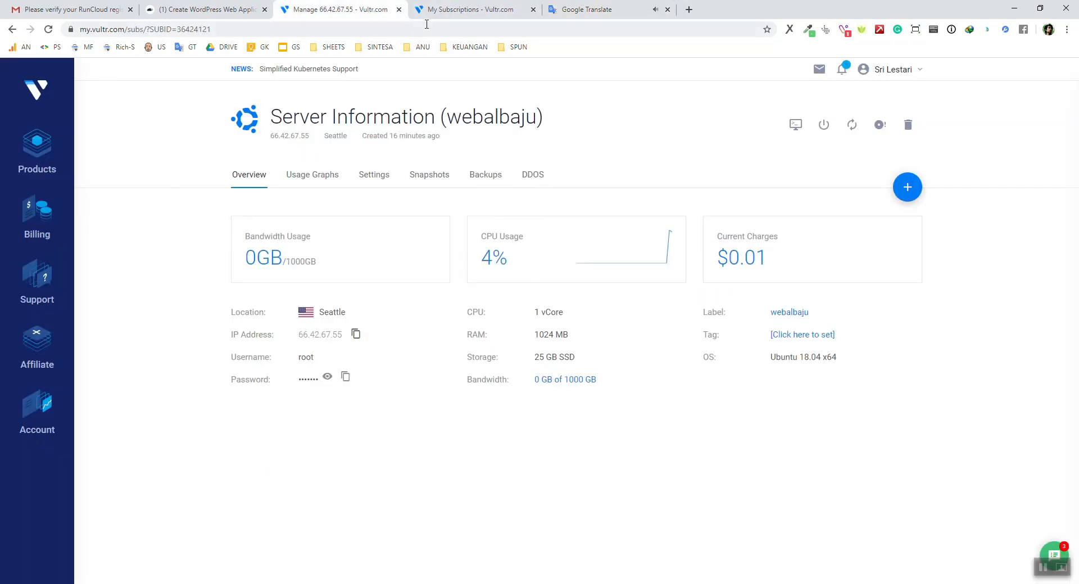
pyautogui.click(468, 9)
pyautogui.click(208, 9)
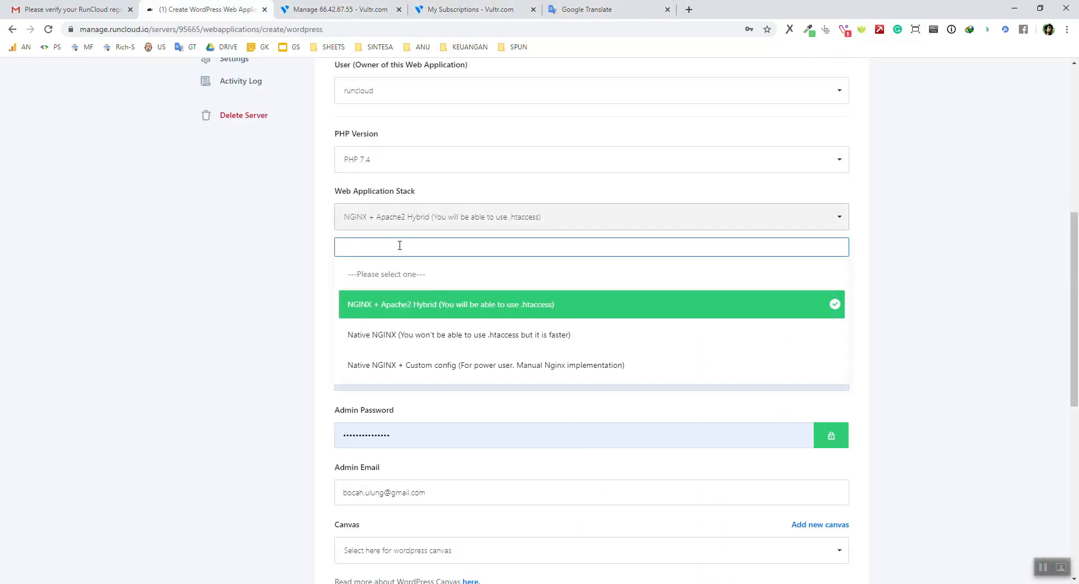
pyautogui.click(442, 219)
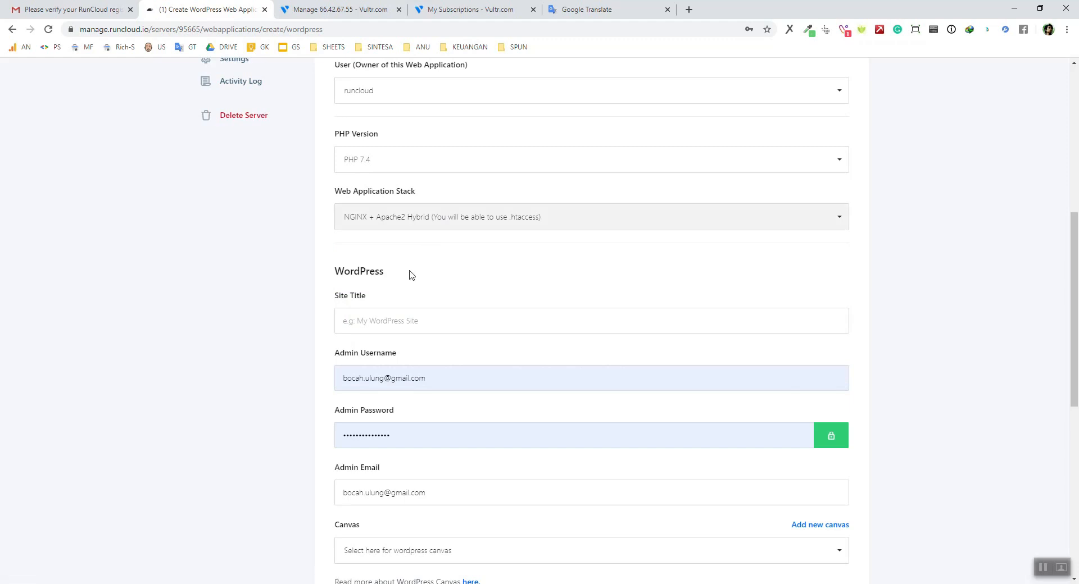
pyautogui.click(426, 218)
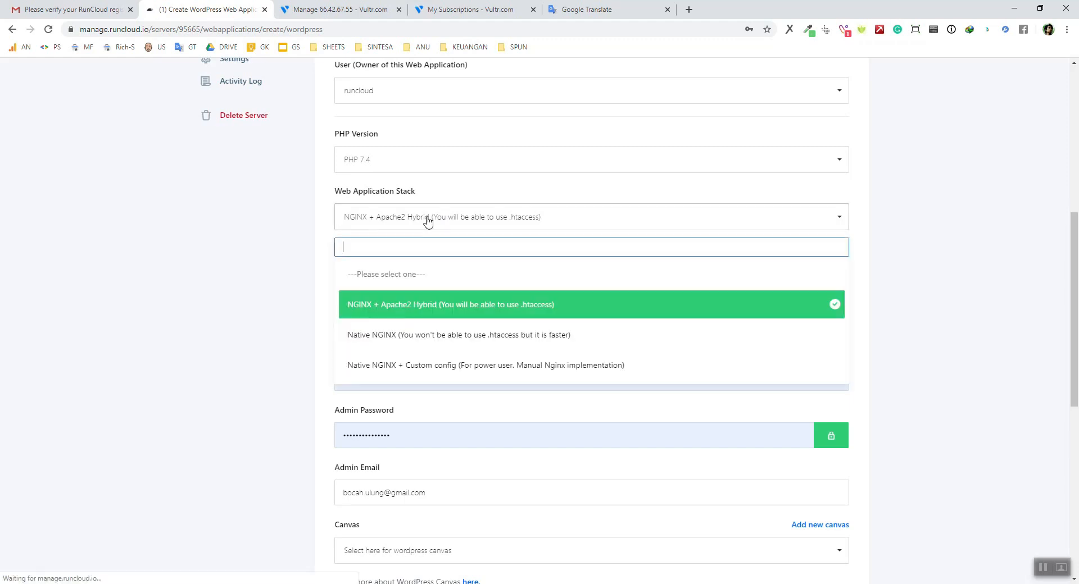
pyautogui.click(382, 339)
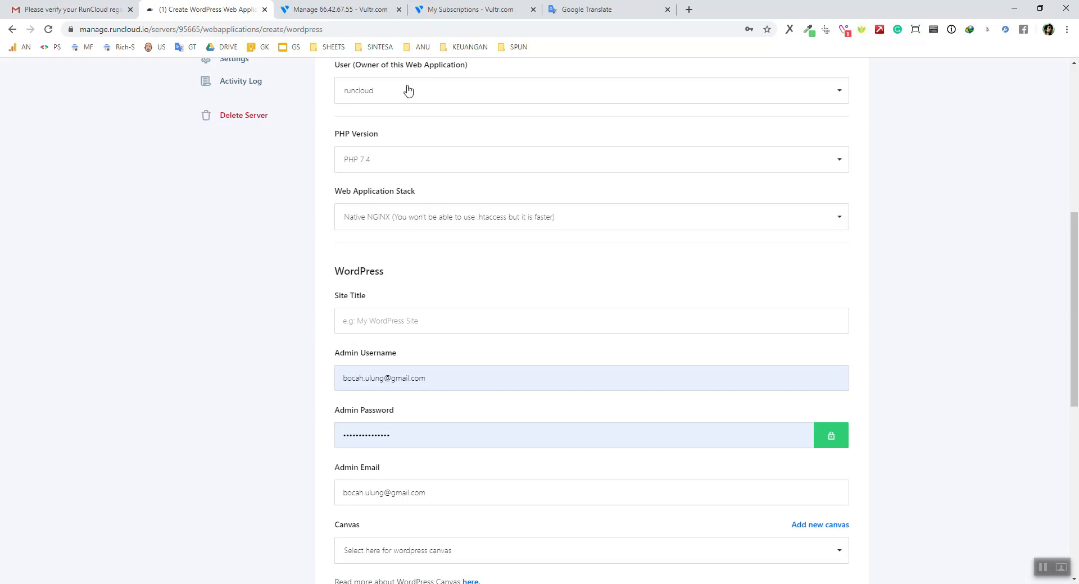
# Check the server's information page in Vultr, then review the stack options in RunCloud, keeping Native NGINX selected.
pyautogui.click(365, 10)
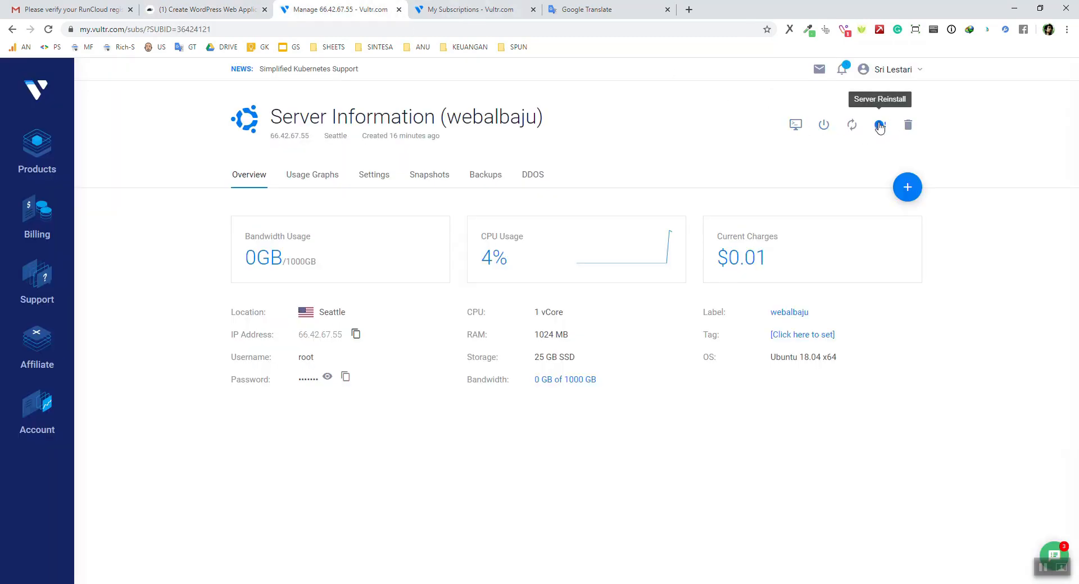
pyautogui.click(157, 8)
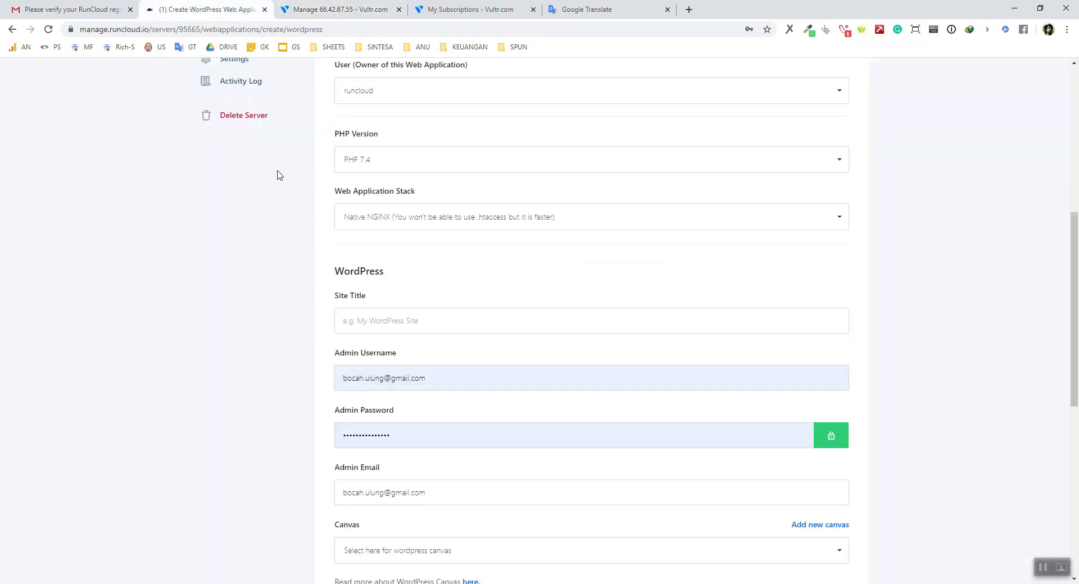
pyautogui.click(361, 225)
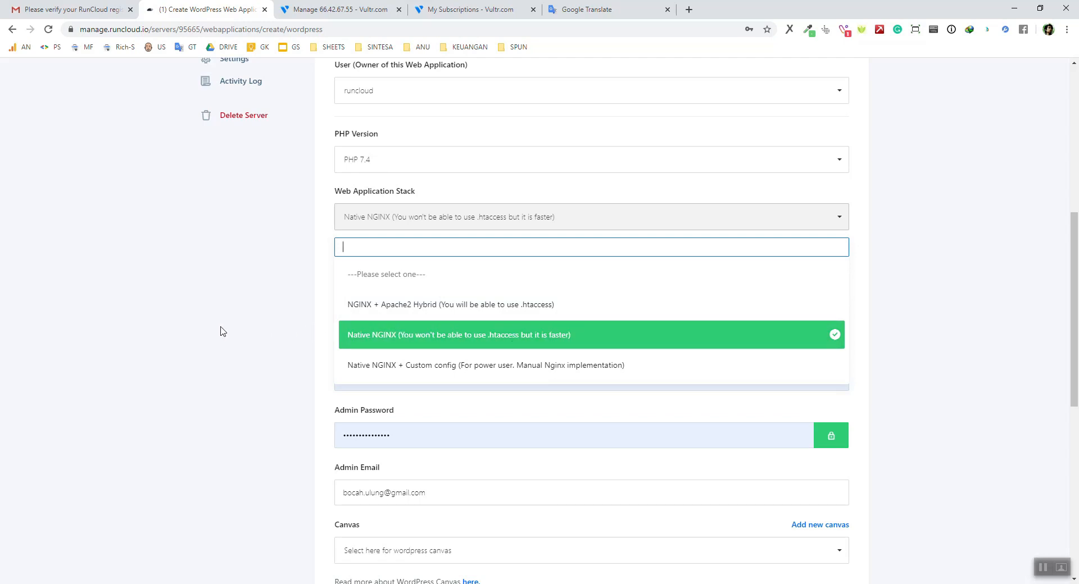
pyautogui.click(414, 337)
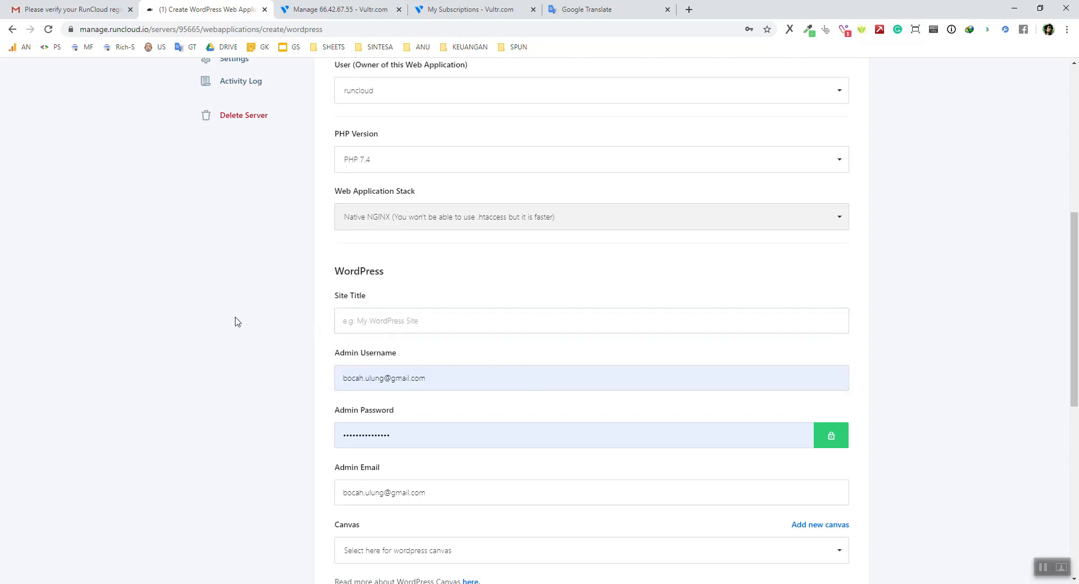
# Set the WordPress site title to "Halo Albaju" and replace the admin username with "belajar".
pyautogui.scroll(-2, 253, 309)
pyautogui.click(465, 208)
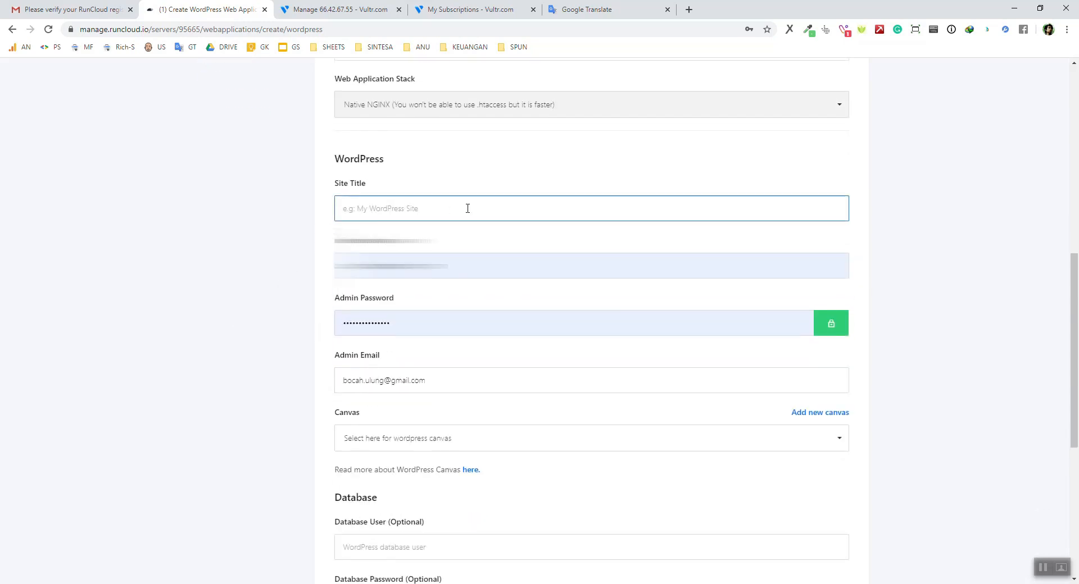
pyautogui.write('Ha')
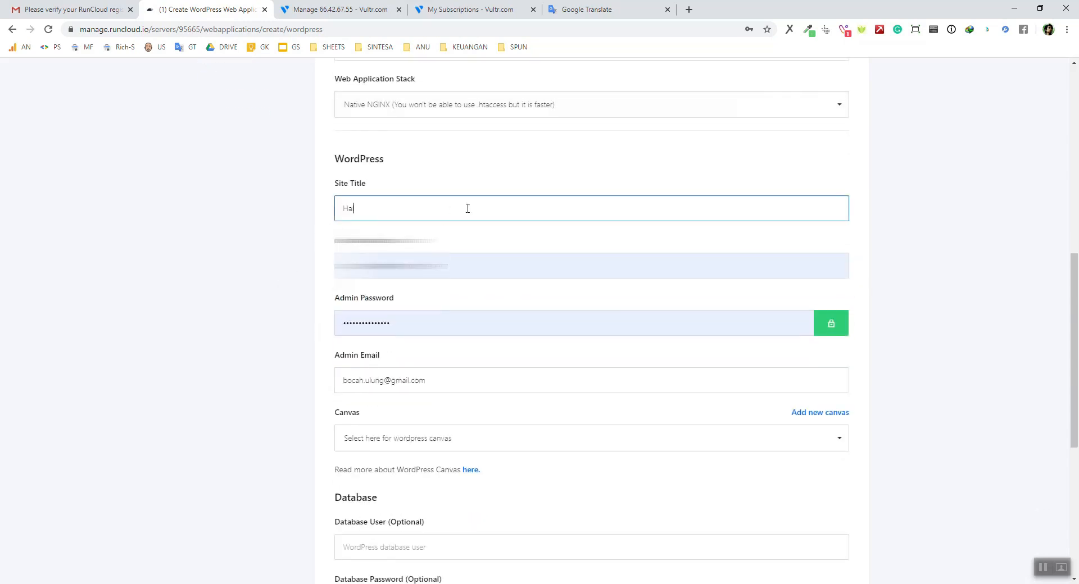
pyautogui.write('lo Albaju')
pyautogui.tripleClick(446, 267)
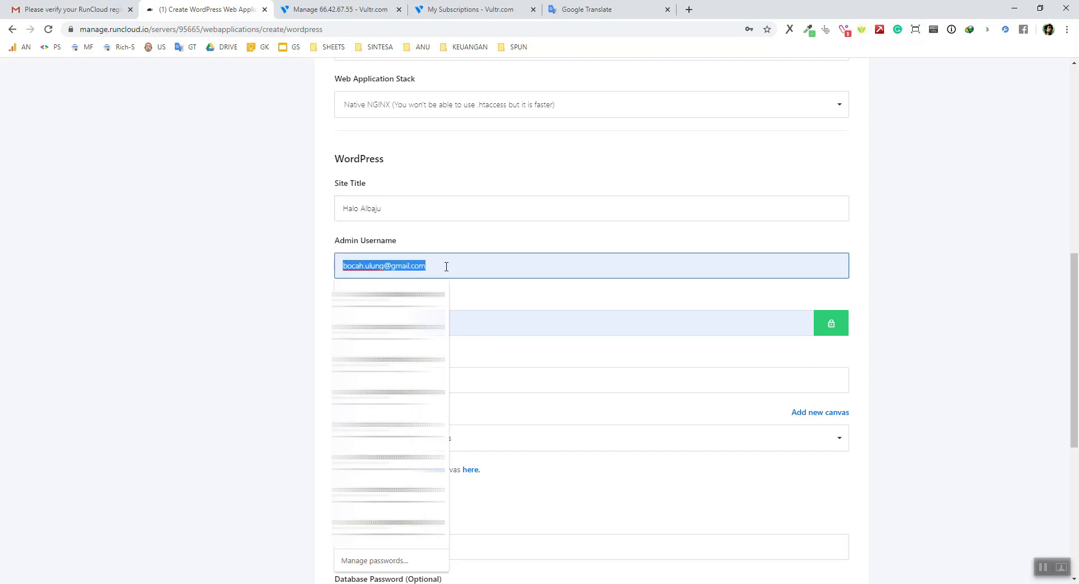
pyautogui.write('belajar')
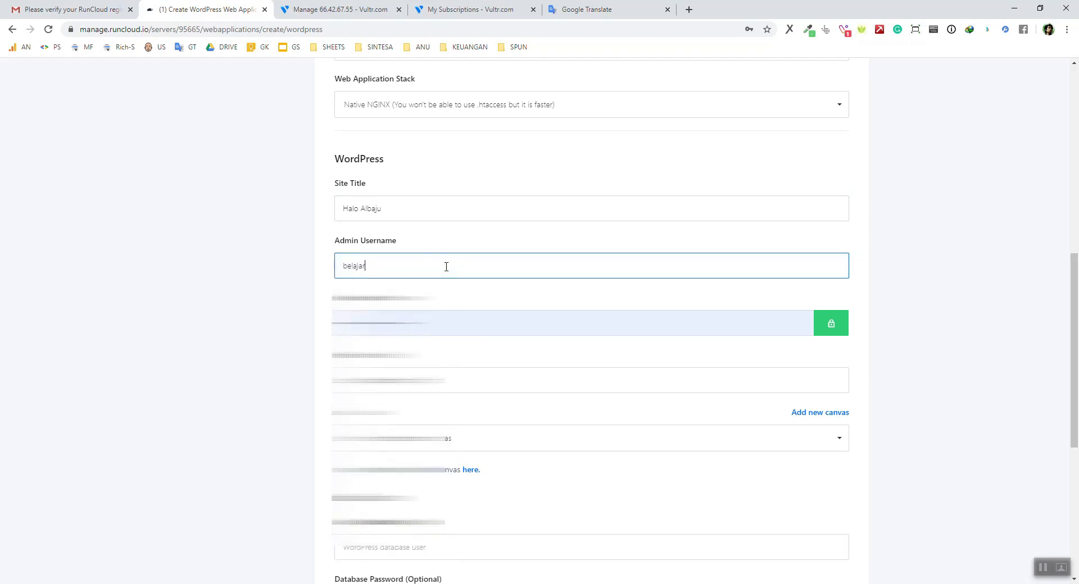
# Clear the prefilled admin password, generate a 32-character one with all character types, copy it and use it for the WordPress admin.
pyautogui.click(545, 320)
pyautogui.tripleClick(545, 321)
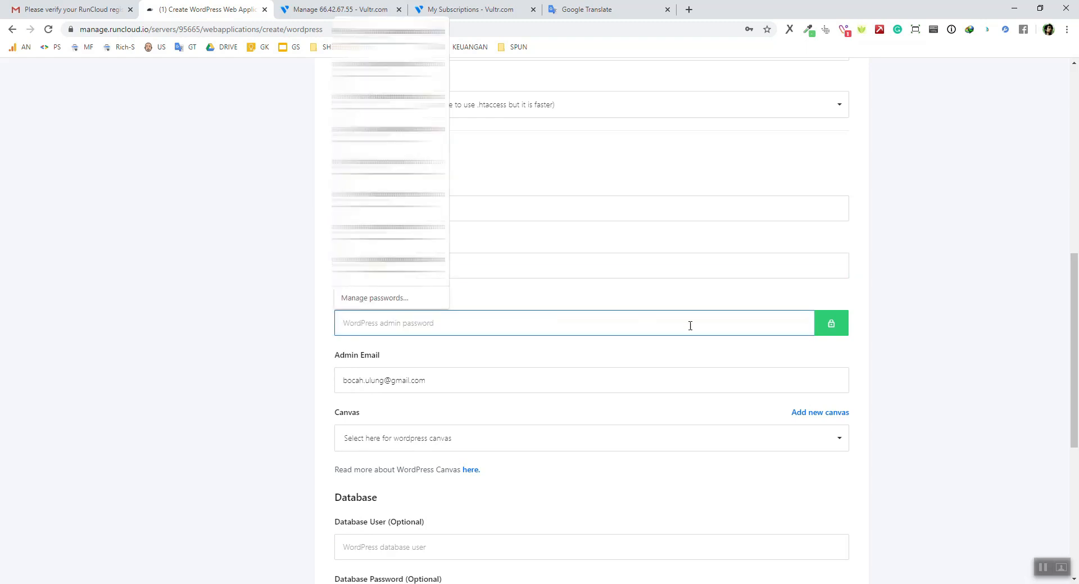
pyautogui.click(831, 330)
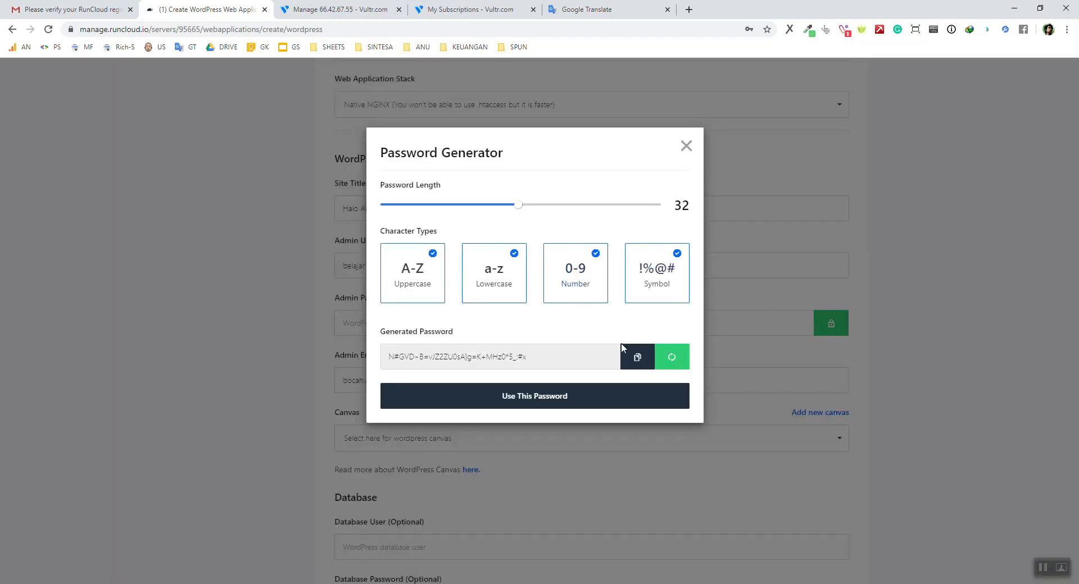
pyautogui.click(638, 360)
pyautogui.click(577, 397)
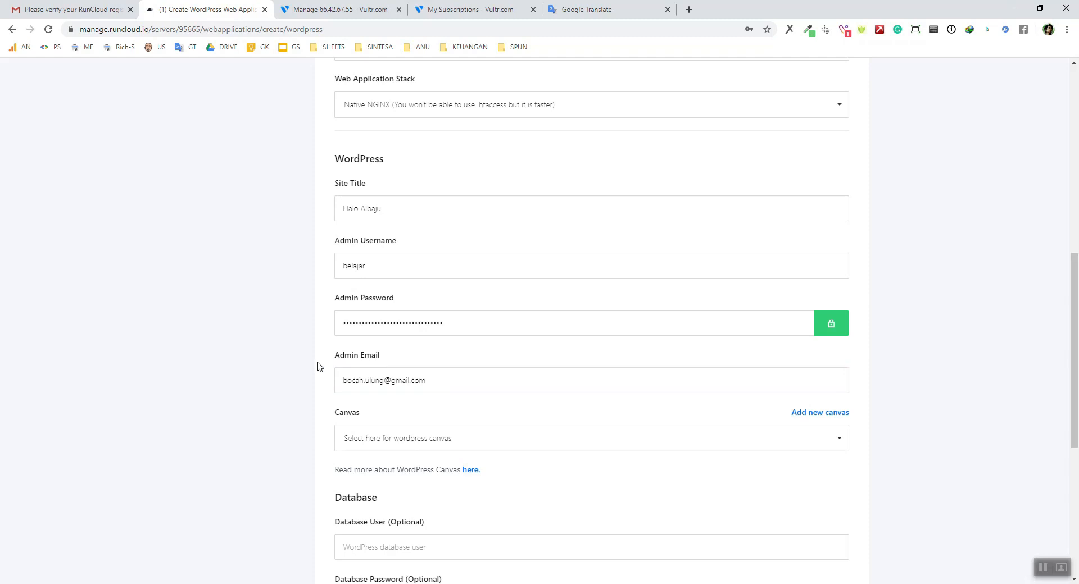
# Review the WordPress web application form from name and domain through PHP version, stack, WordPress login, canvas and optional database settings.
pyautogui.scroll(-2, 282, 366)
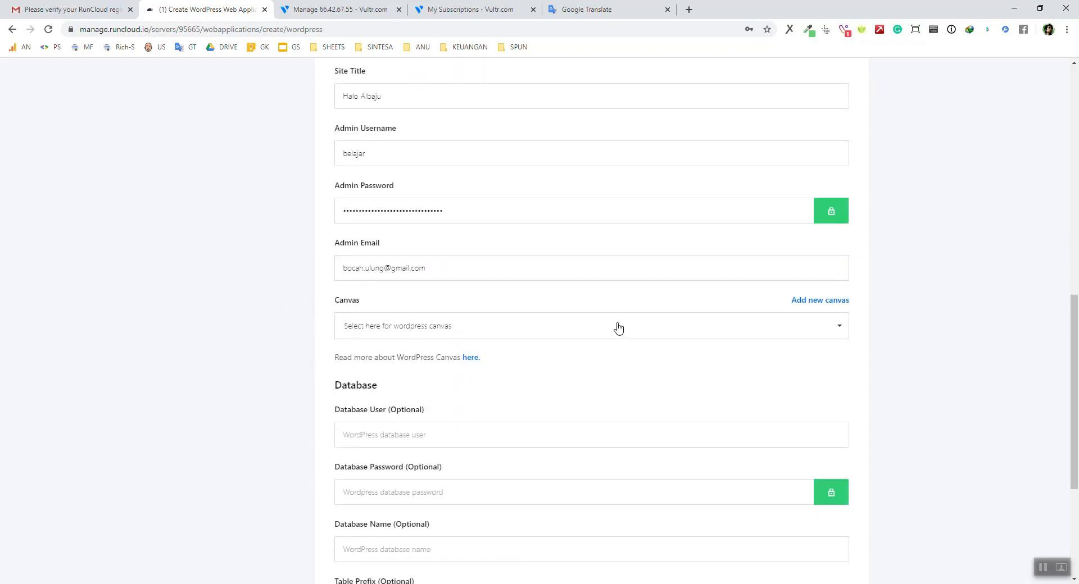
pyautogui.scroll(-2, 298, 365)
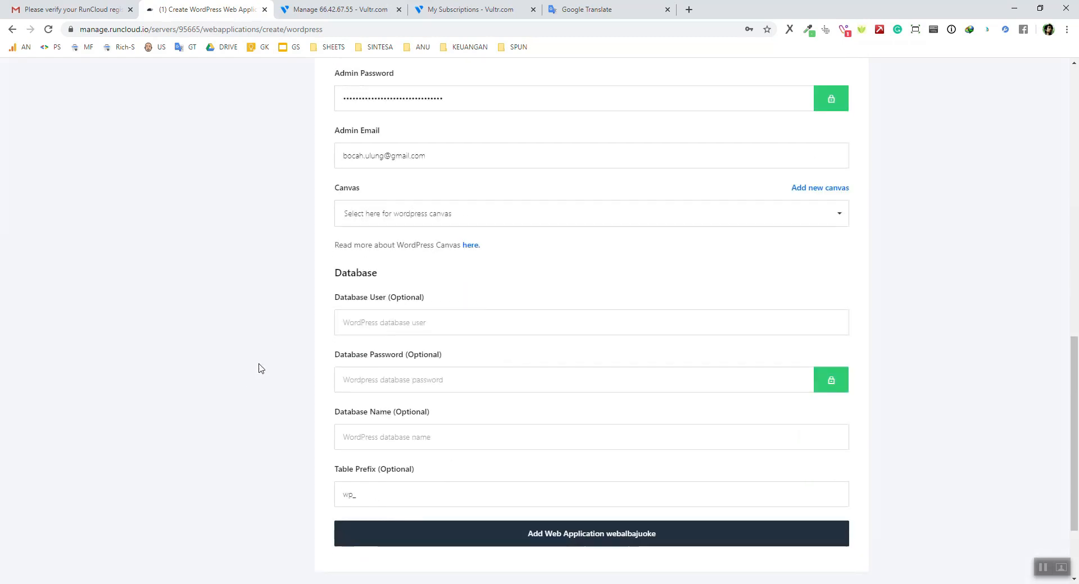
pyautogui.click(362, 500)
pyautogui.scroll(10, 393, 492)
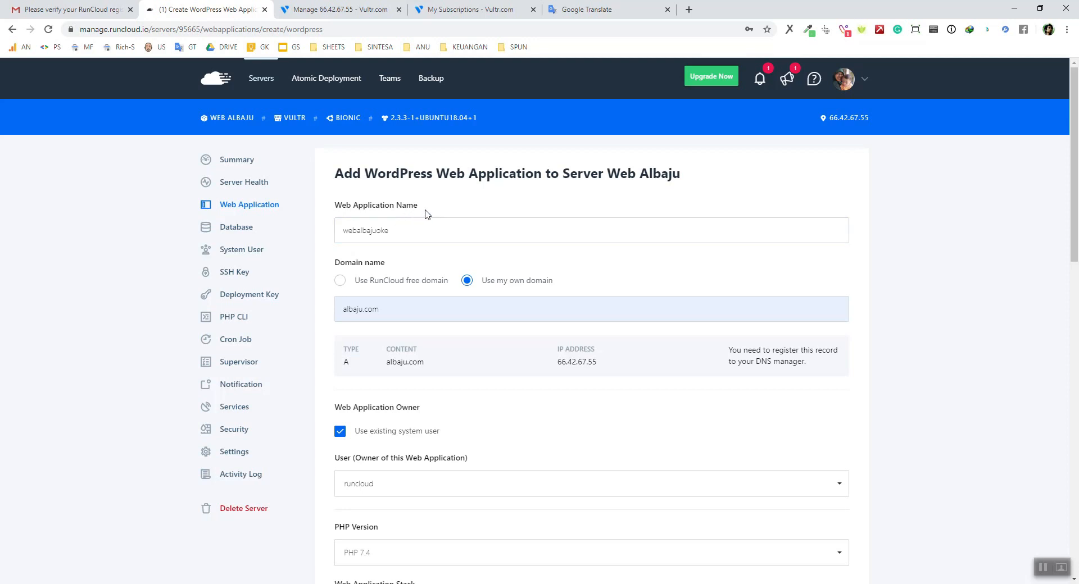
pyautogui.scroll(-2, 444, 337)
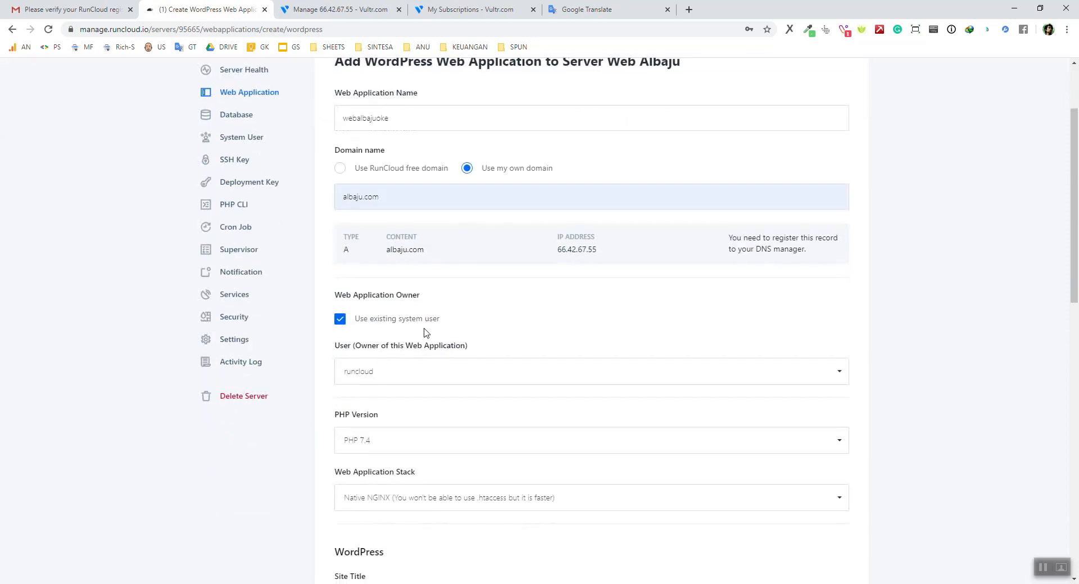
pyautogui.scroll(-3, 376, 327)
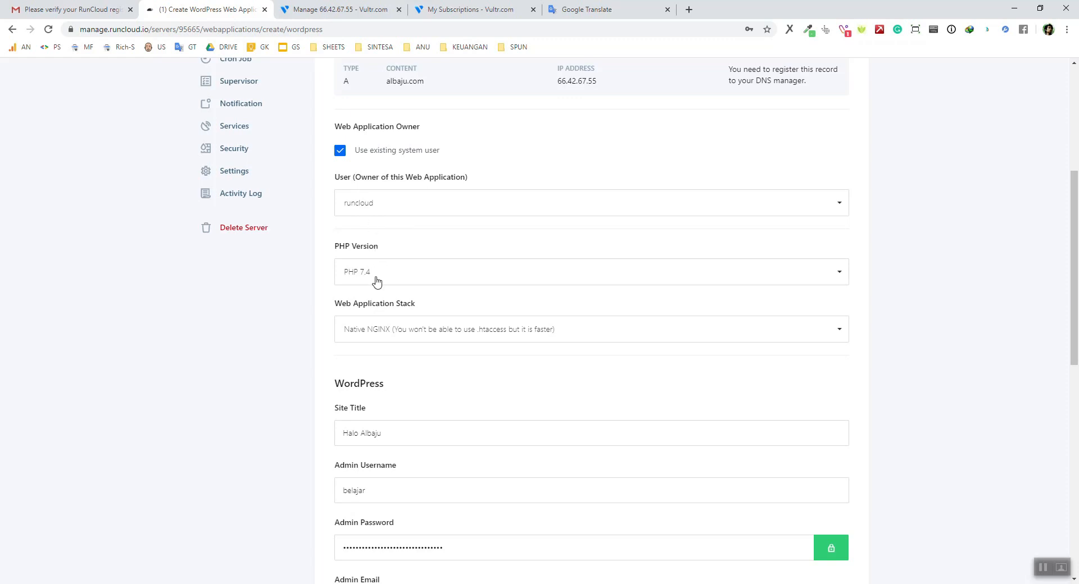
pyautogui.scroll(-4, 332, 349)
pyautogui.click(376, 321)
pyautogui.click(344, 349)
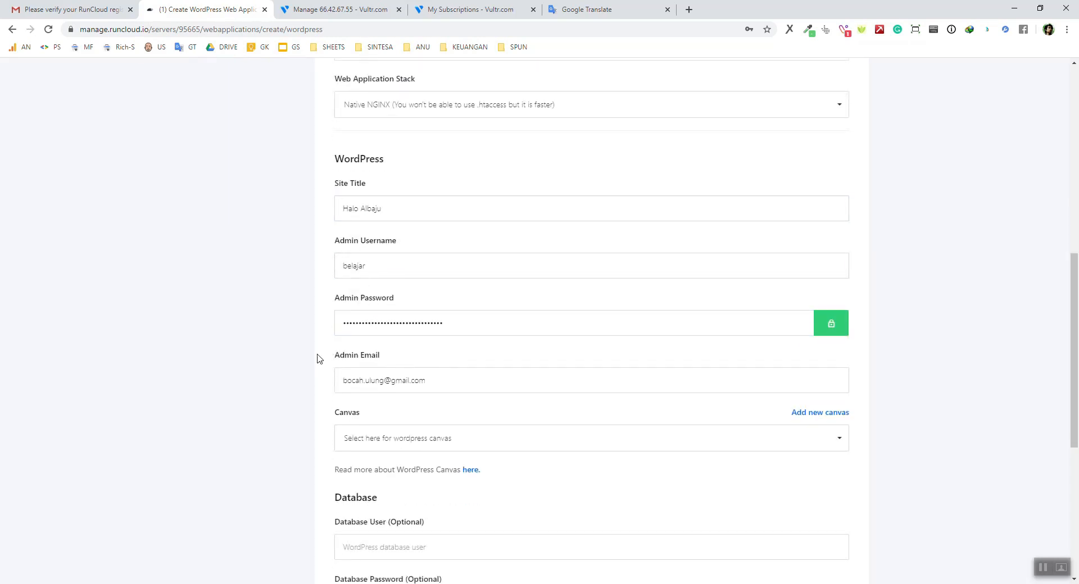
# Add the web application webalbajuoke with the table prefix wp_ and dismiss the browser's offer to save the password.
pyautogui.scroll(-5, 320, 358)
pyautogui.scroll(-2, 320, 359)
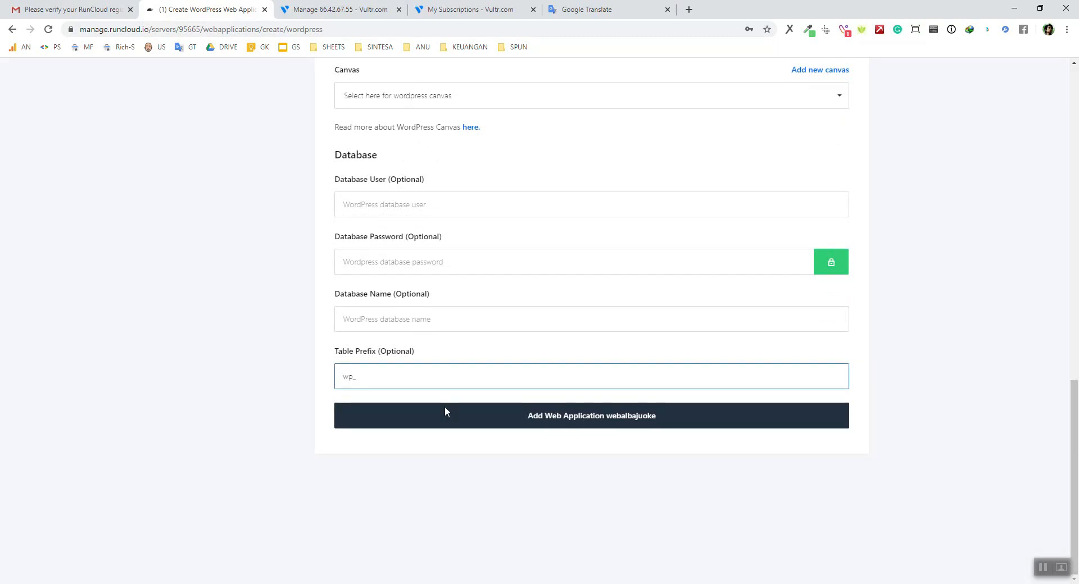
pyautogui.click(556, 426)
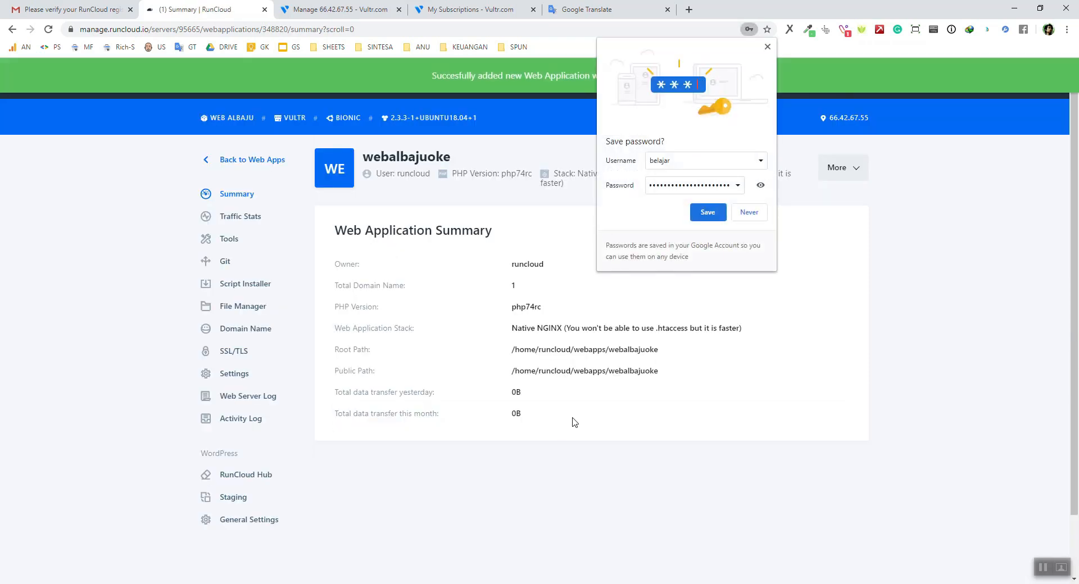
pyautogui.click(767, 47)
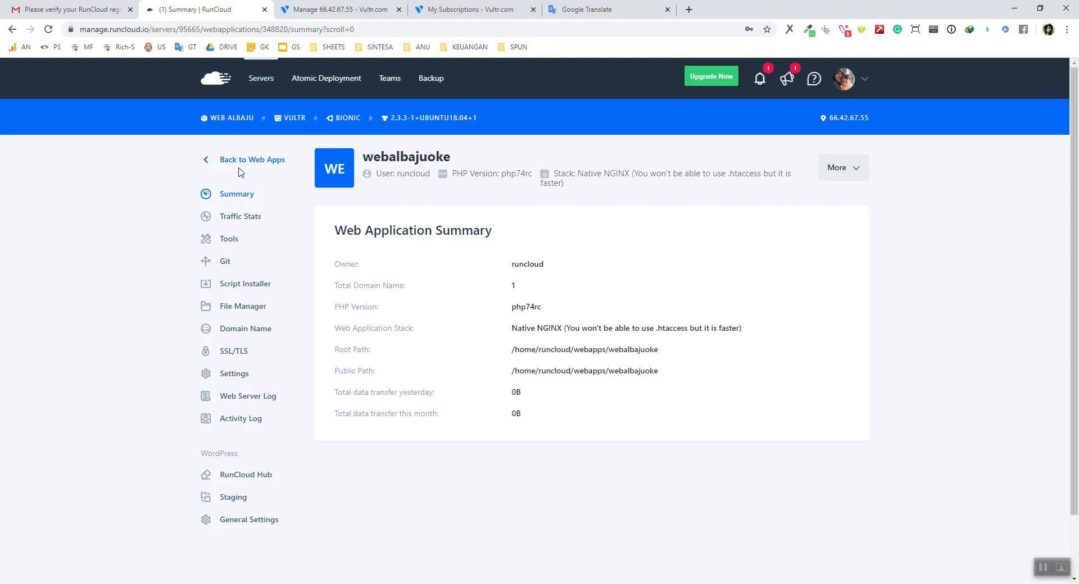
# Check the Vultr server information and the finished installation output in the terminal, returning to the RunCloud web application summary.
pyautogui.click(345, 9)
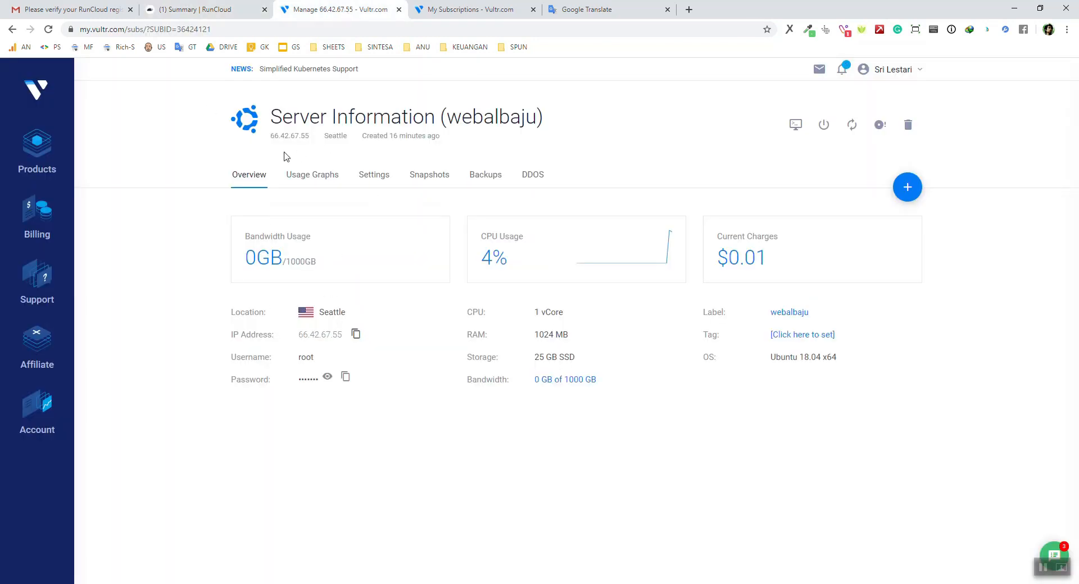
pyautogui.click(223, 10)
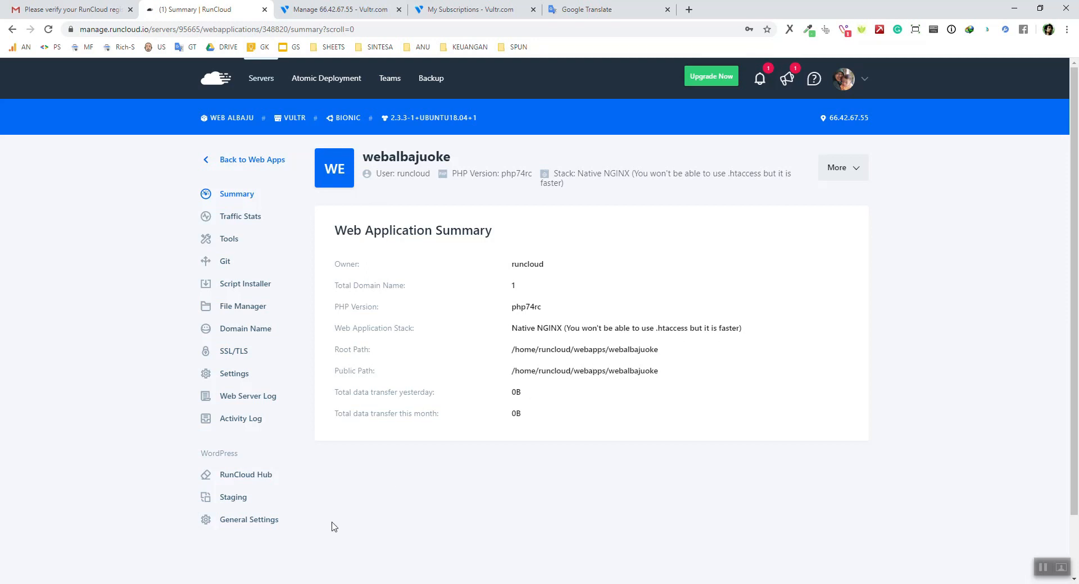
pyautogui.click(160, 583)
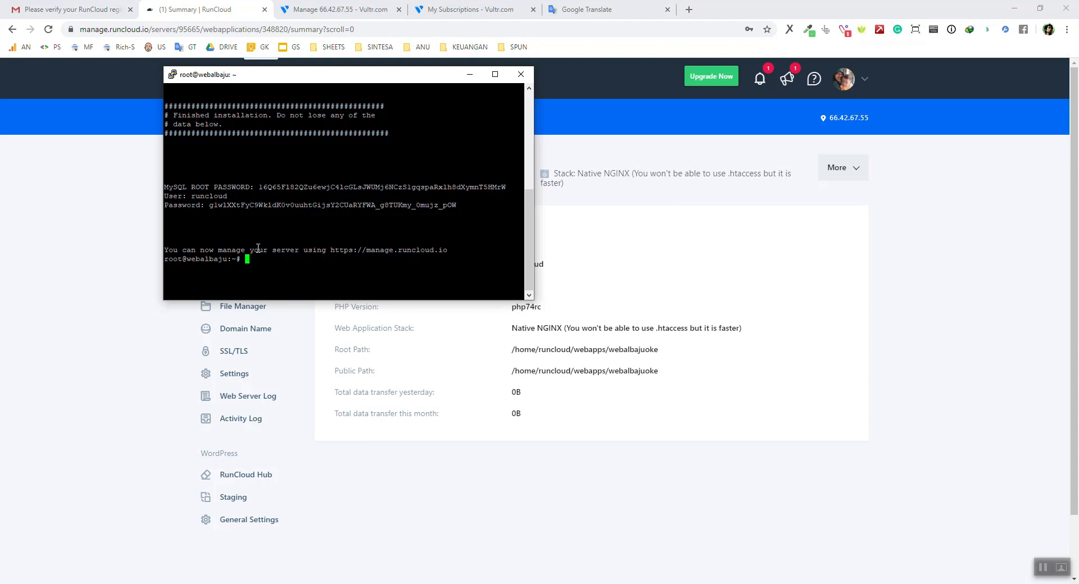
pyautogui.click(146, 318)
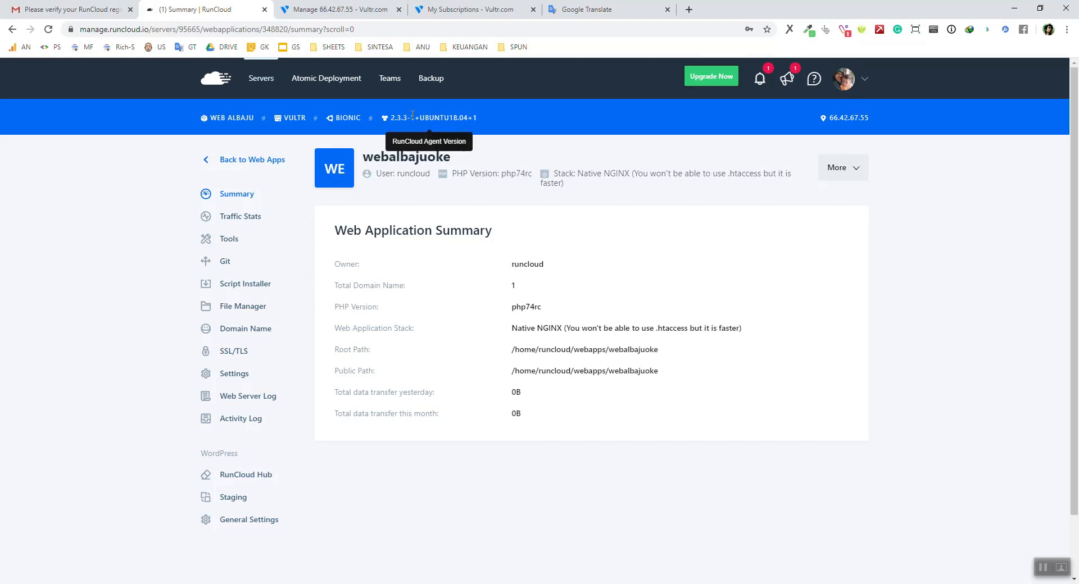
# Open the Script Installer for webalbajuoke alongside the summary and choose phpMyAdmin as the script without installing it.
pyautogui.middleClick(237, 288)
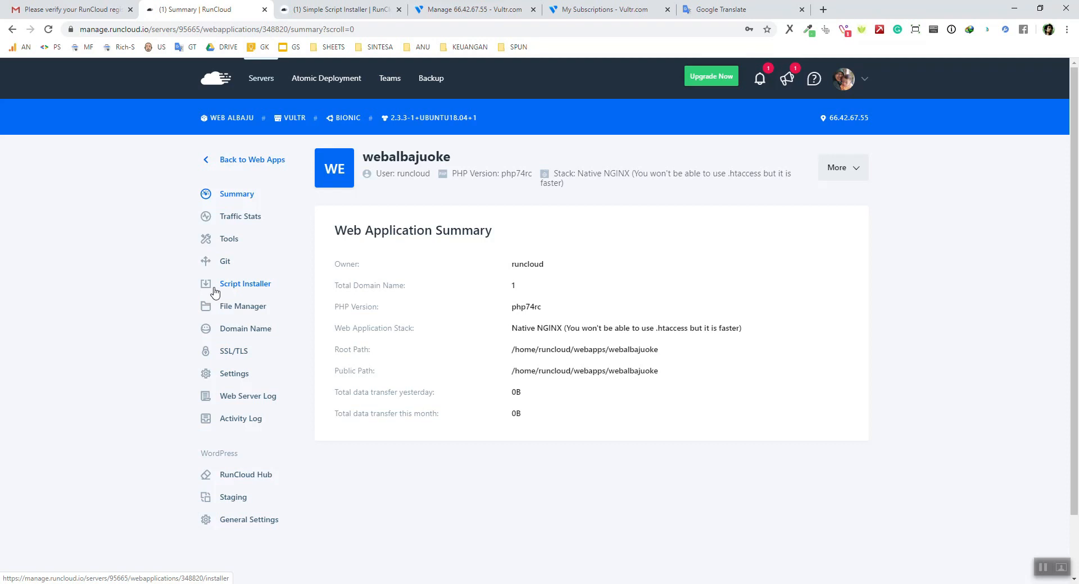
pyautogui.click(351, 10)
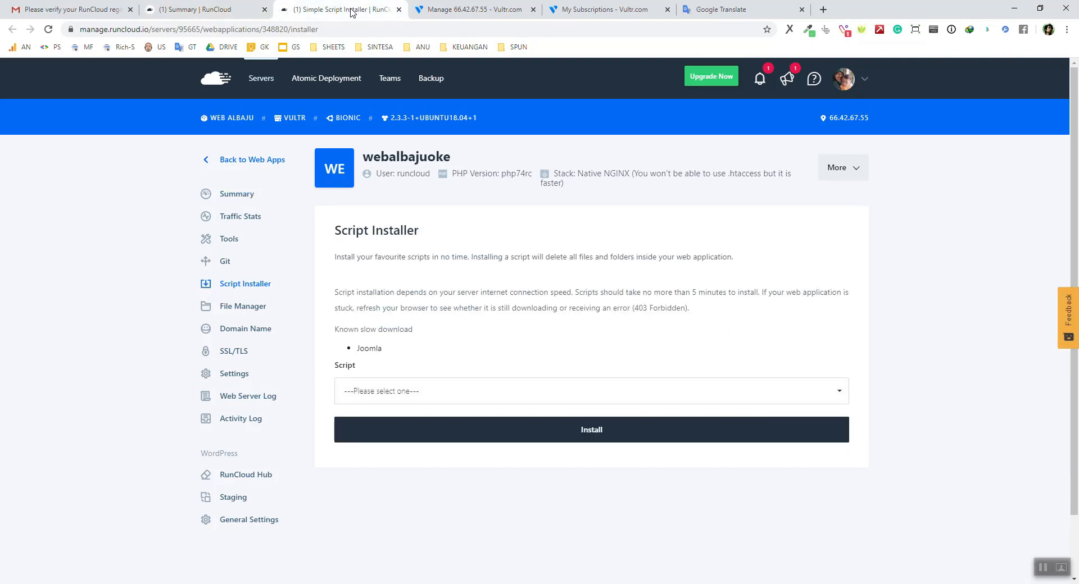
pyautogui.click(494, 399)
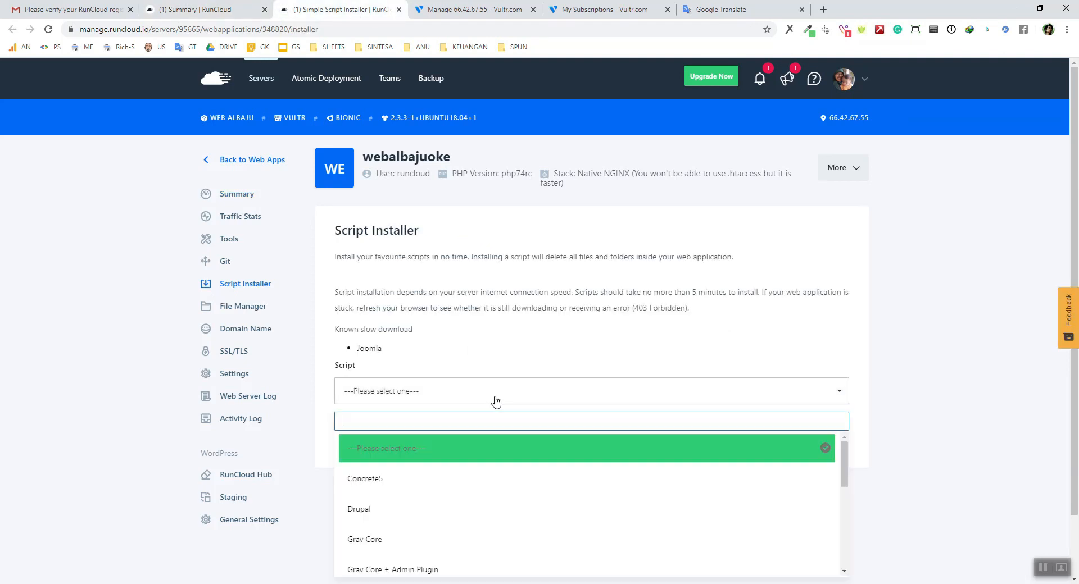
pyautogui.scroll(-1, 963, 389)
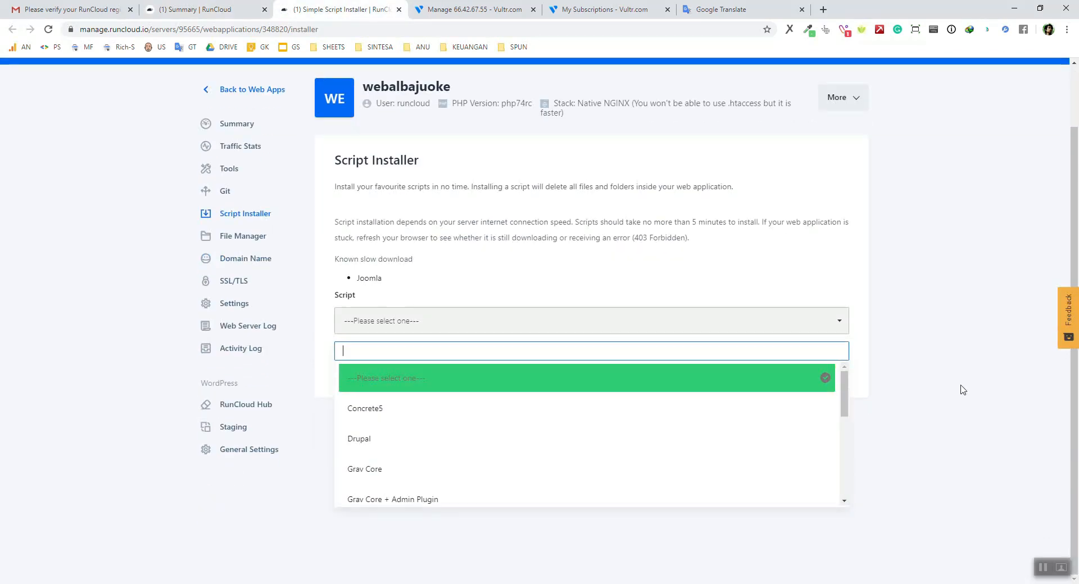
pyautogui.write('php')
pyautogui.click(469, 419)
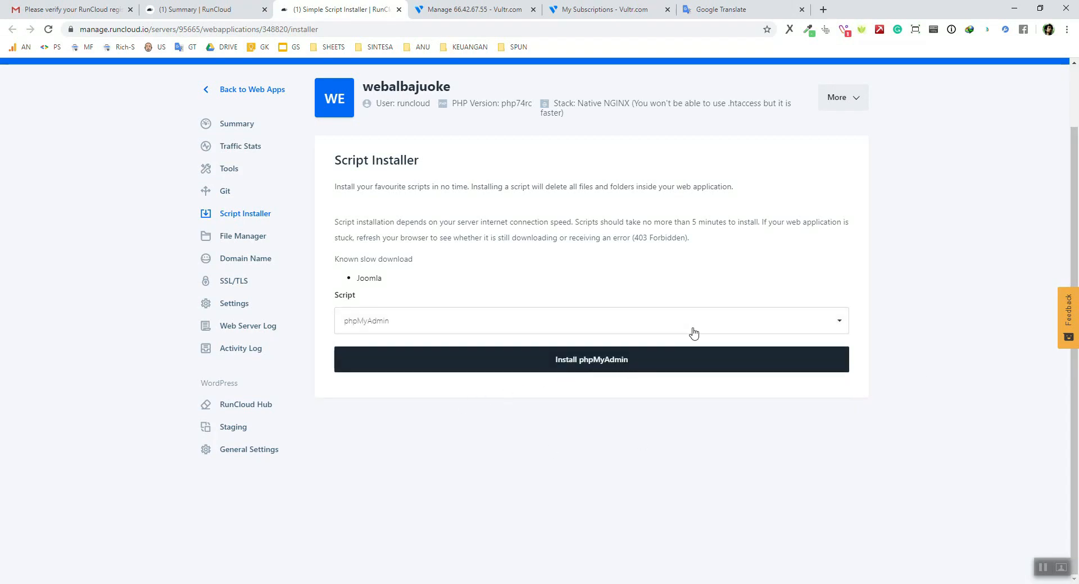
pyautogui.scroll(2, 353, 292)
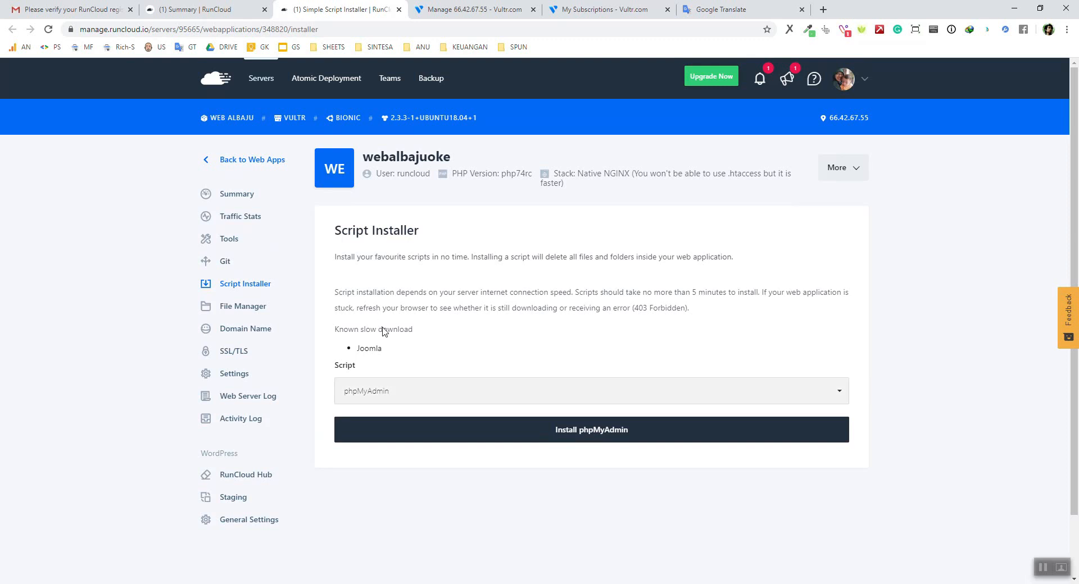
# Switch to the Vultr server information page and copy the server's IP address.
pyautogui.click(236, 10)
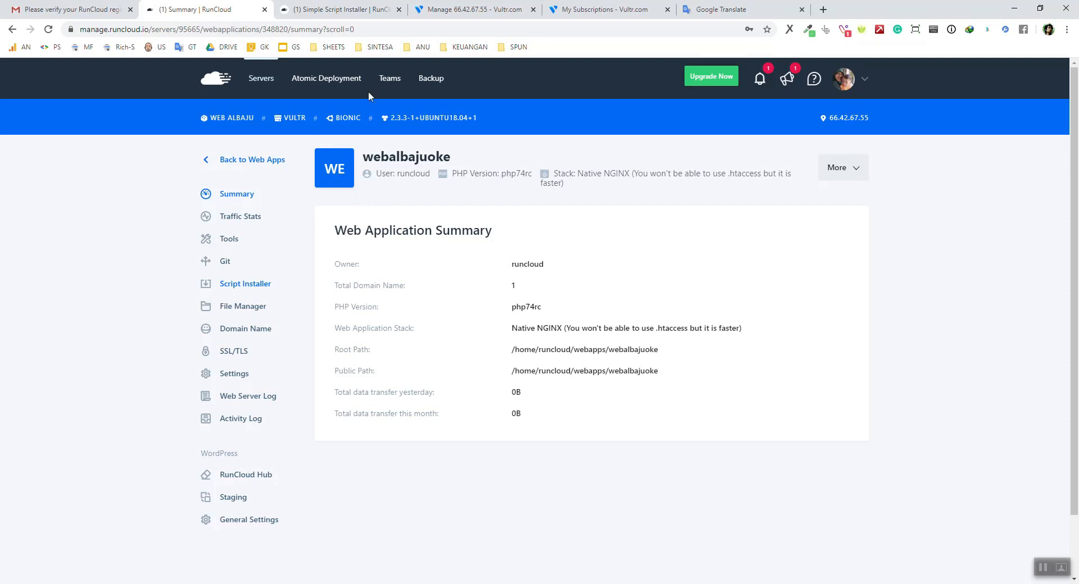
pyautogui.click(444, 9)
pyautogui.click(354, 334)
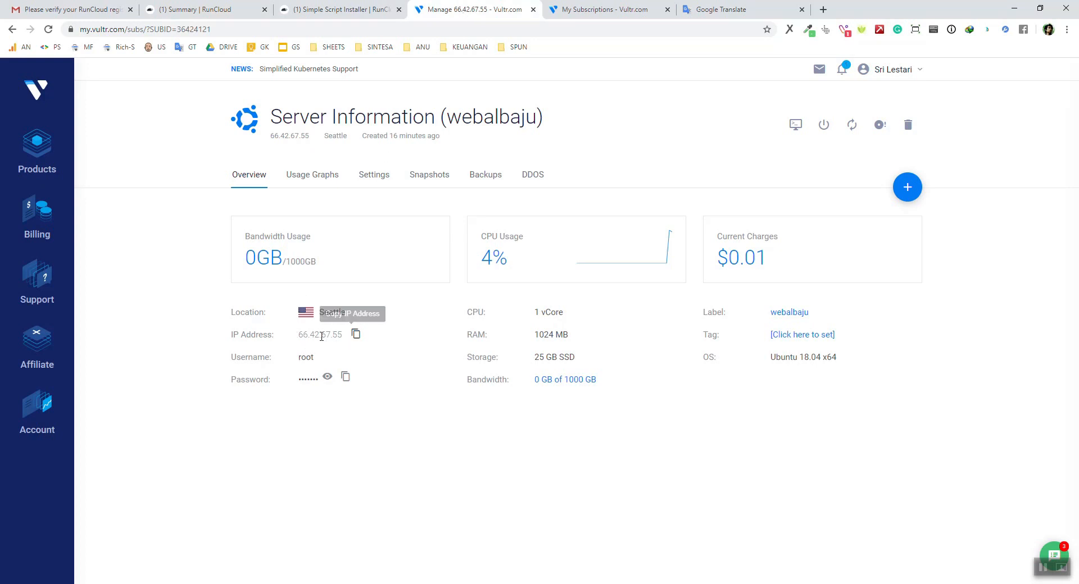
pyautogui.moveTo(299, 336); pyautogui.dragTo(343, 336)
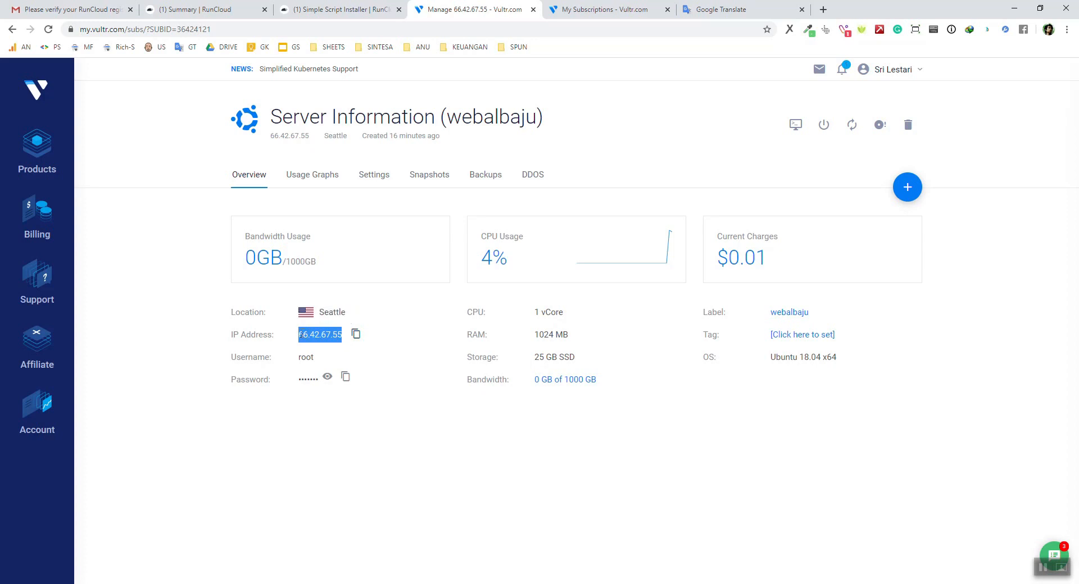
pyautogui.click(171, 324)
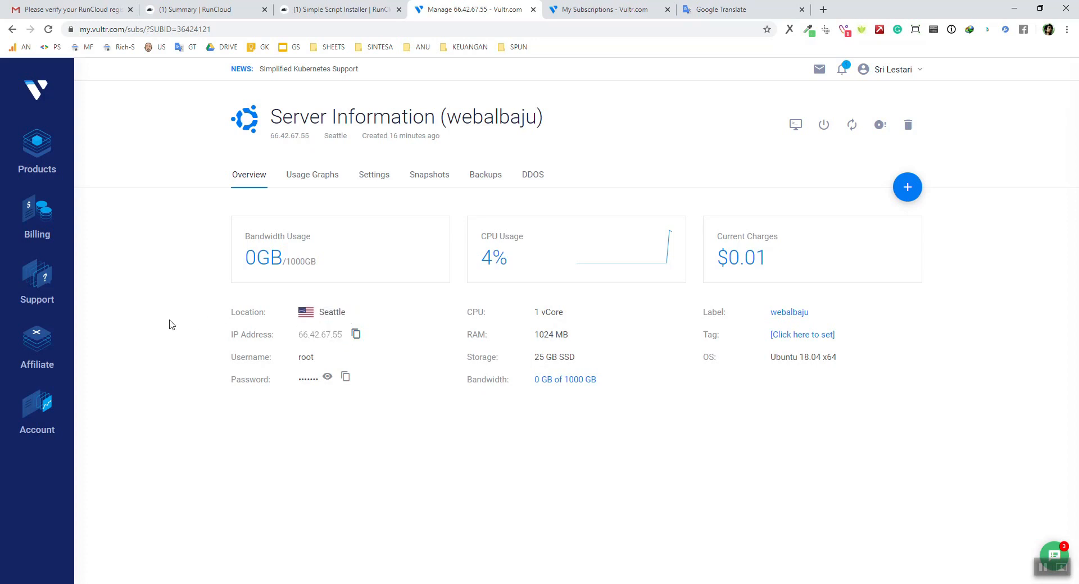
# Replace the Google Translate page with cloudflare.com.
pyautogui.click(727, 8)
pyautogui.click(660, 28)
pyautogui.write('clou')
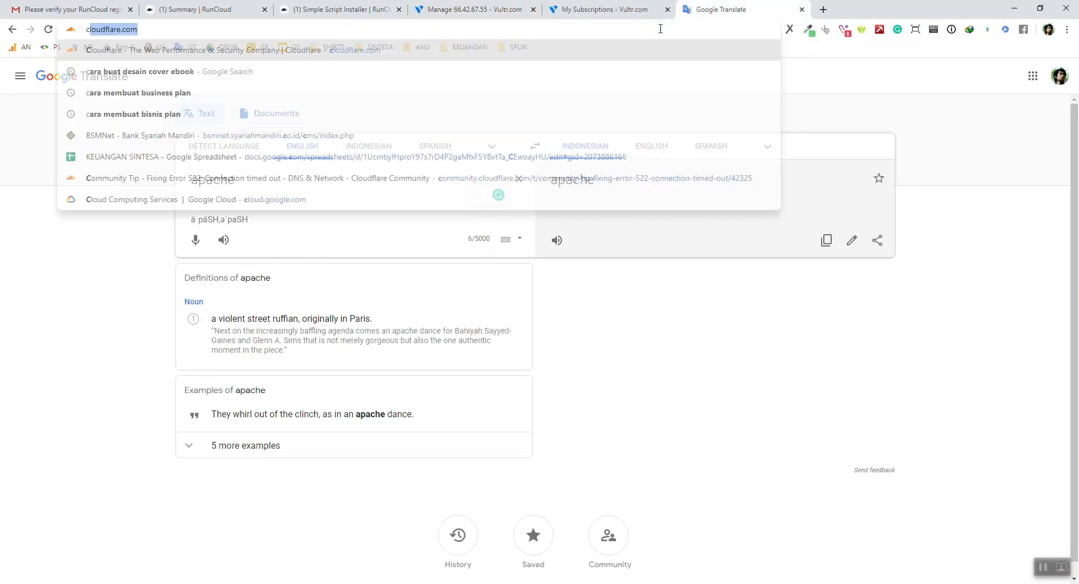
pyautogui.write('dflare.com')
pyautogui.press('Return')
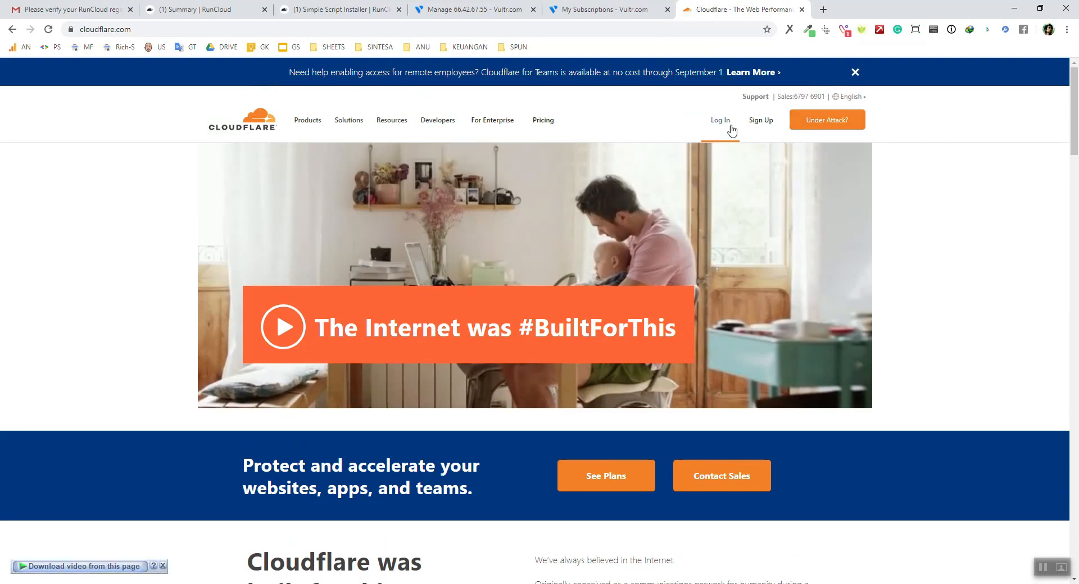
# Log in to Cloudflare with the saved account e-mail and password, and open the albaju.com site.
pyautogui.click(715, 122)
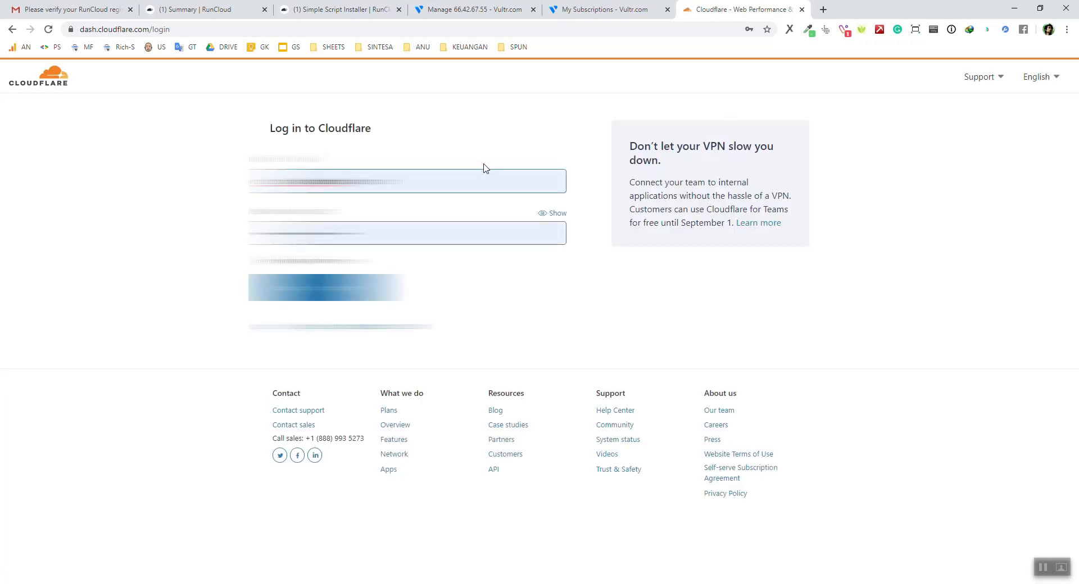
pyautogui.click(482, 172)
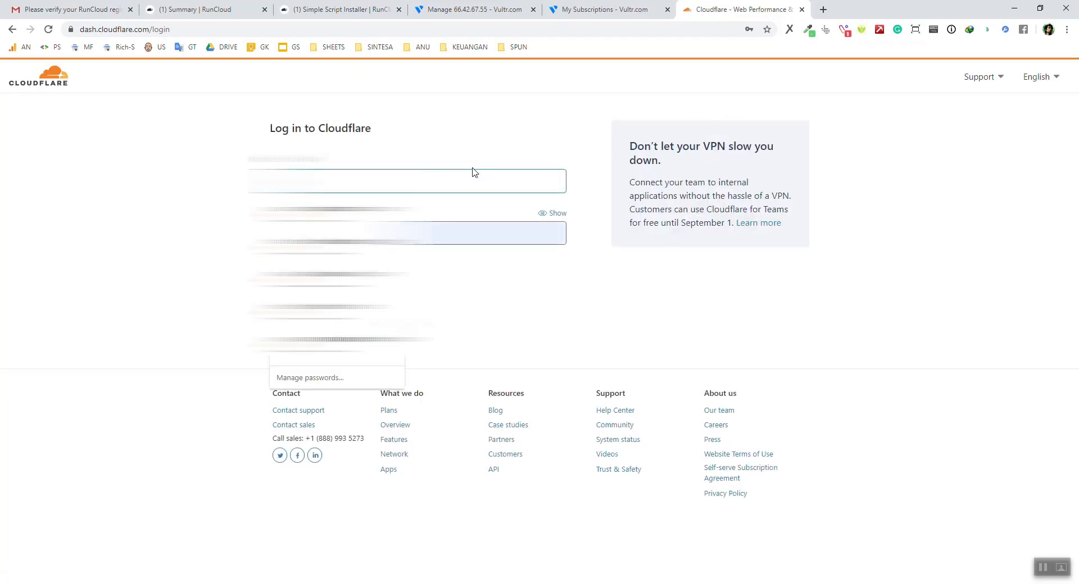
pyautogui.write('...')
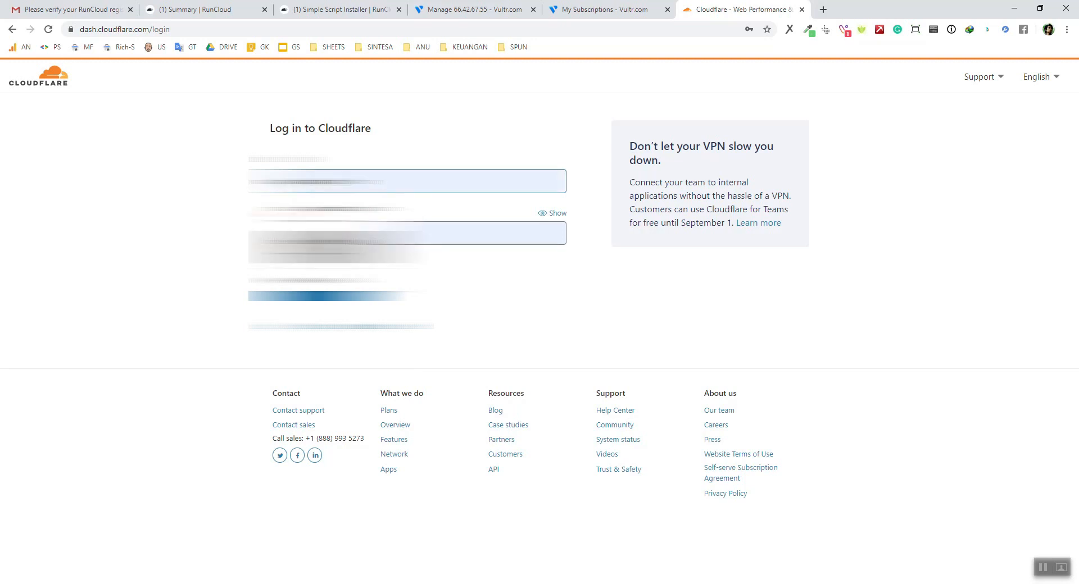
pyautogui.click(360, 245)
pyautogui.click(324, 288)
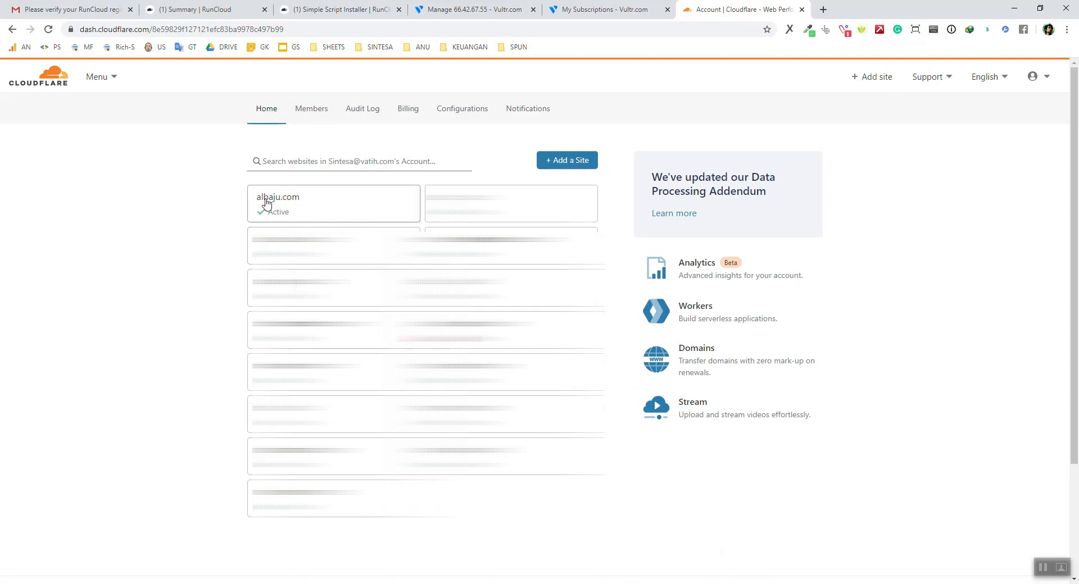
pyautogui.click(322, 206)
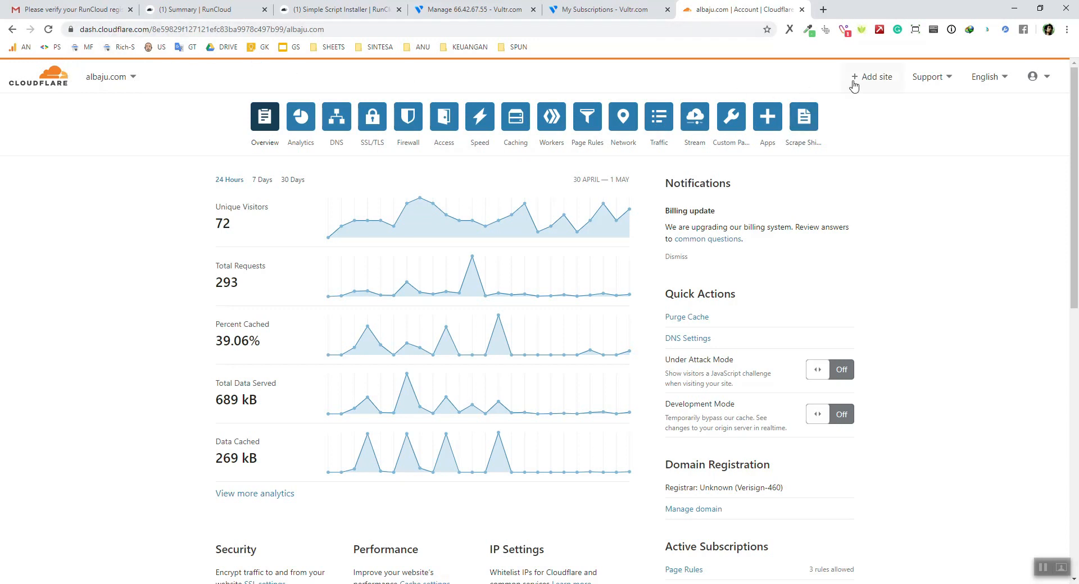
pyautogui.click(874, 79)
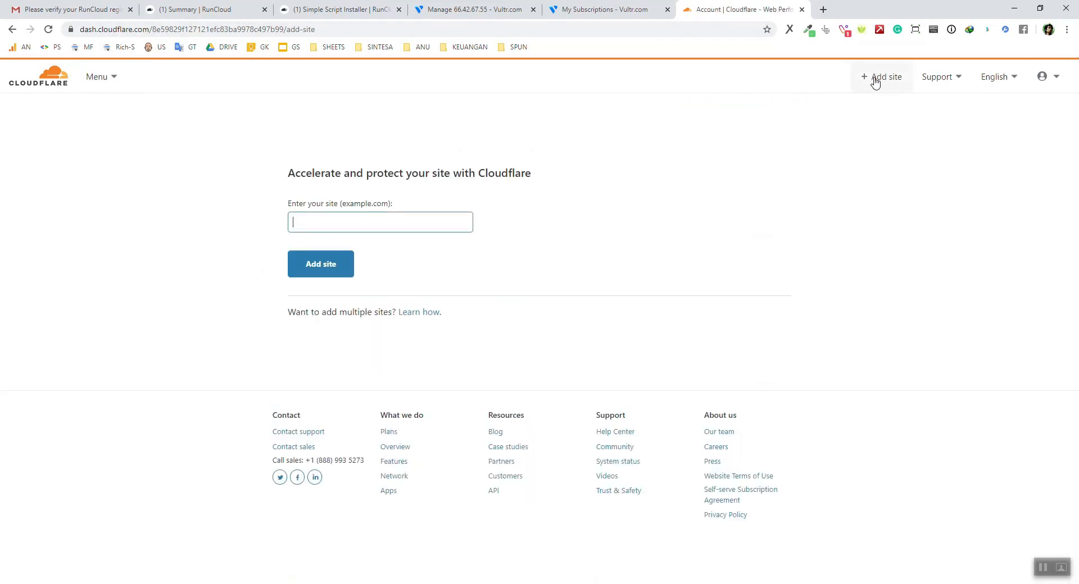
pyautogui.click(412, 225)
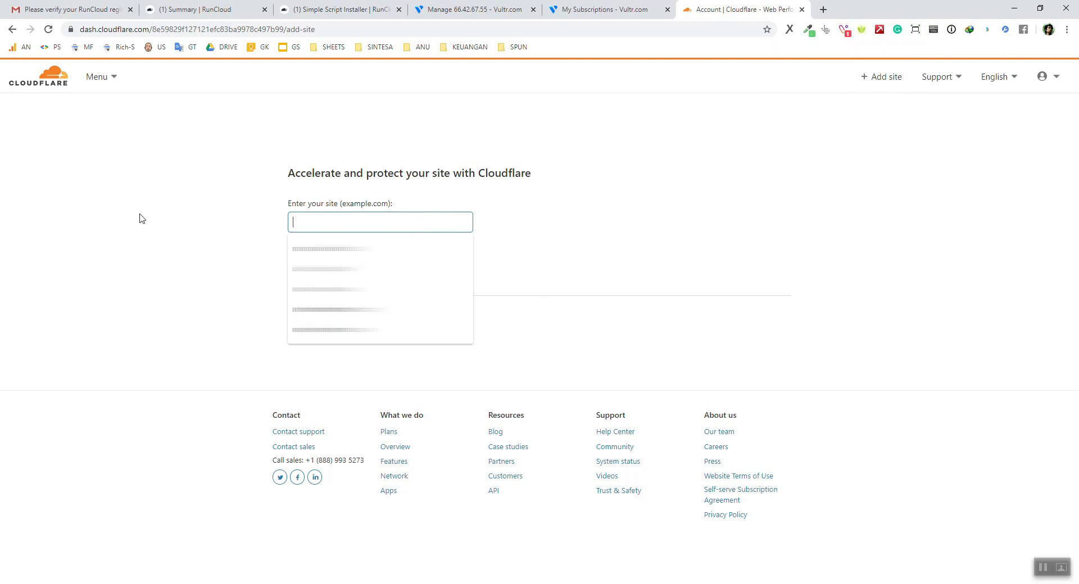
pyautogui.write('albaju.com')
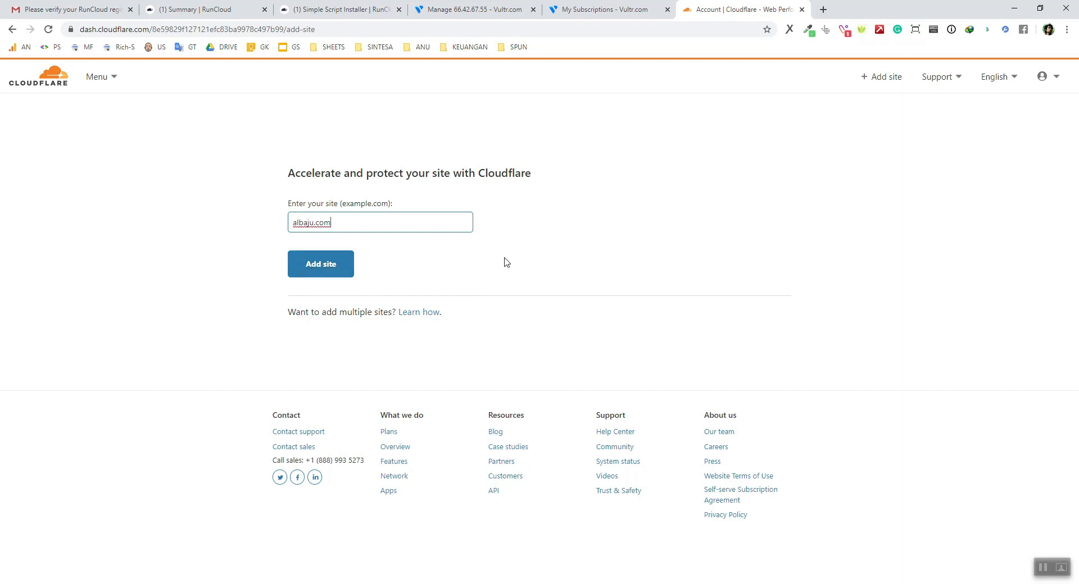
pyautogui.click(87, 146)
pyautogui.click(11, 26)
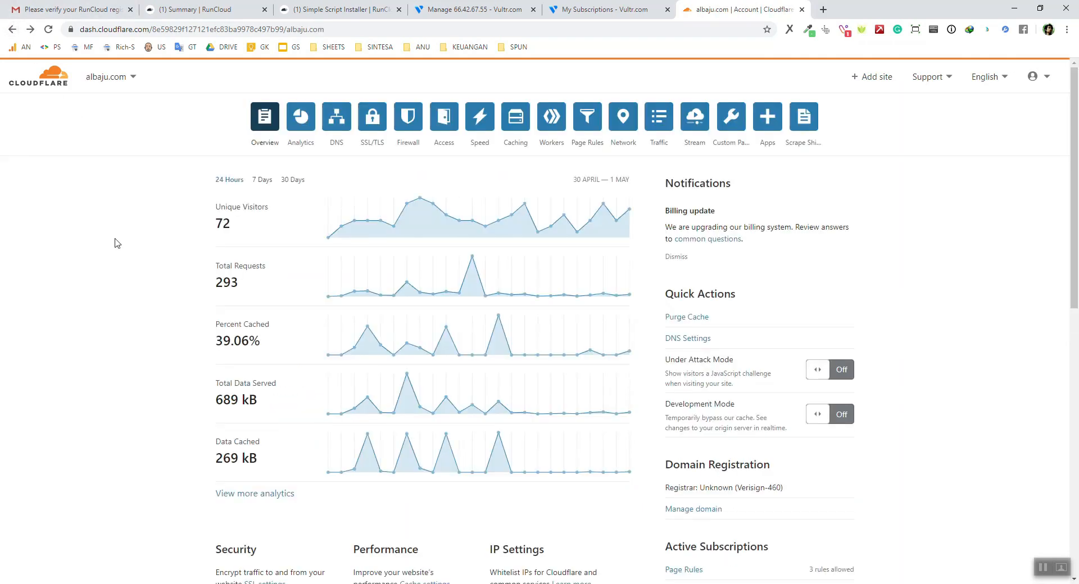
# Open the DNS settings of albaju.com and examine the two assigned Cloudflare nameservers.
pyautogui.click(340, 120)
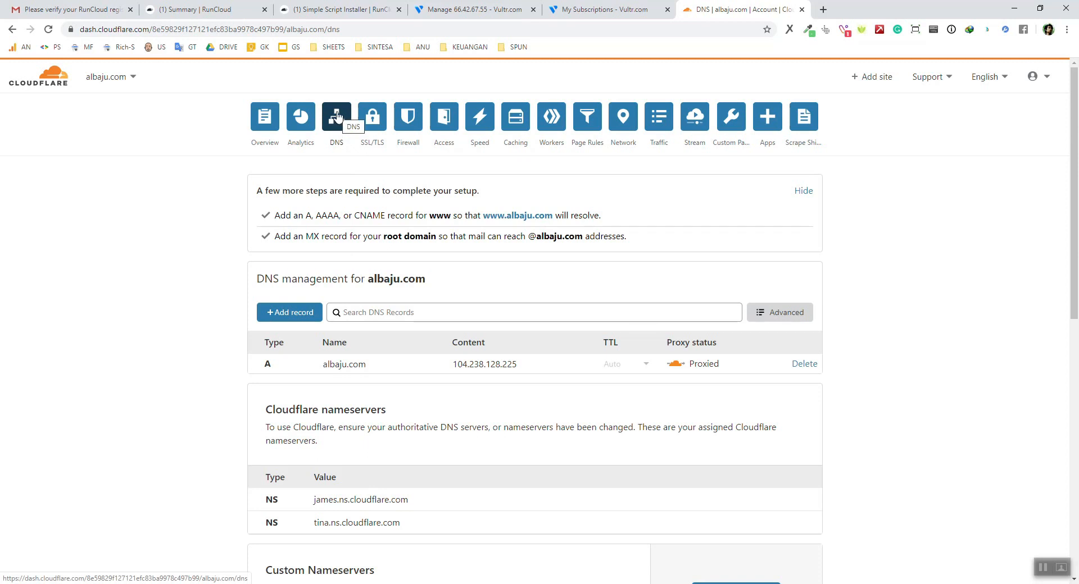
pyautogui.scroll(-2, 197, 332)
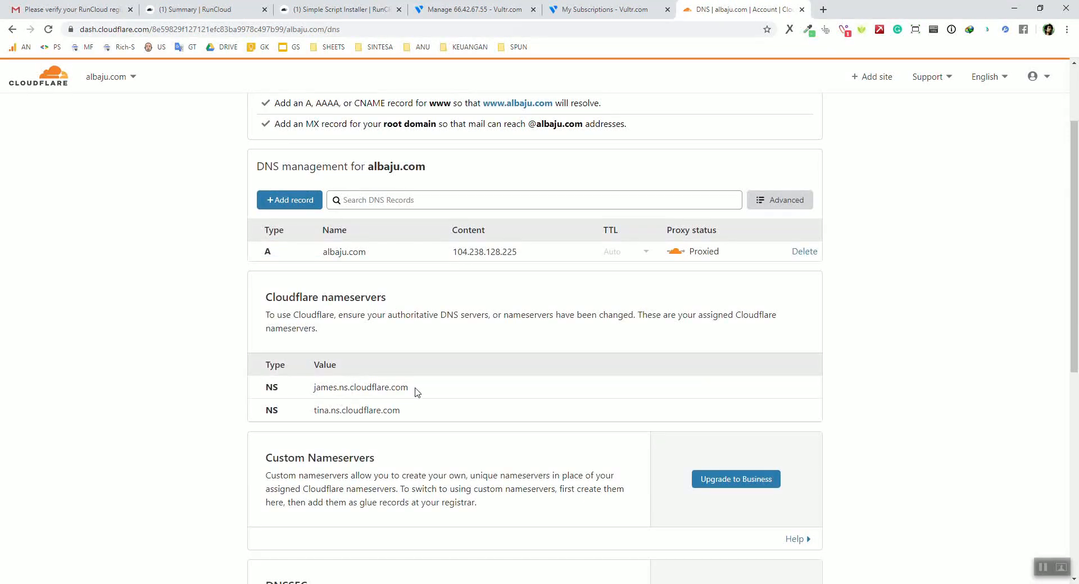
pyautogui.moveTo(417, 392); pyautogui.dragTo(314, 388)
pyautogui.moveTo(419, 414); pyautogui.dragTo(315, 413)
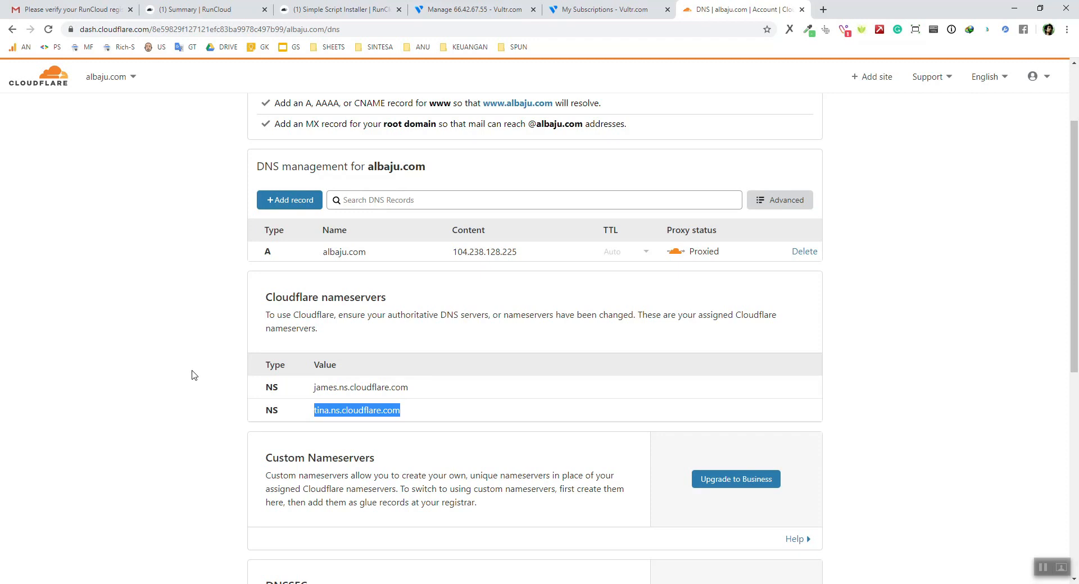
pyautogui.moveTo(414, 396); pyautogui.dragTo(315, 390)
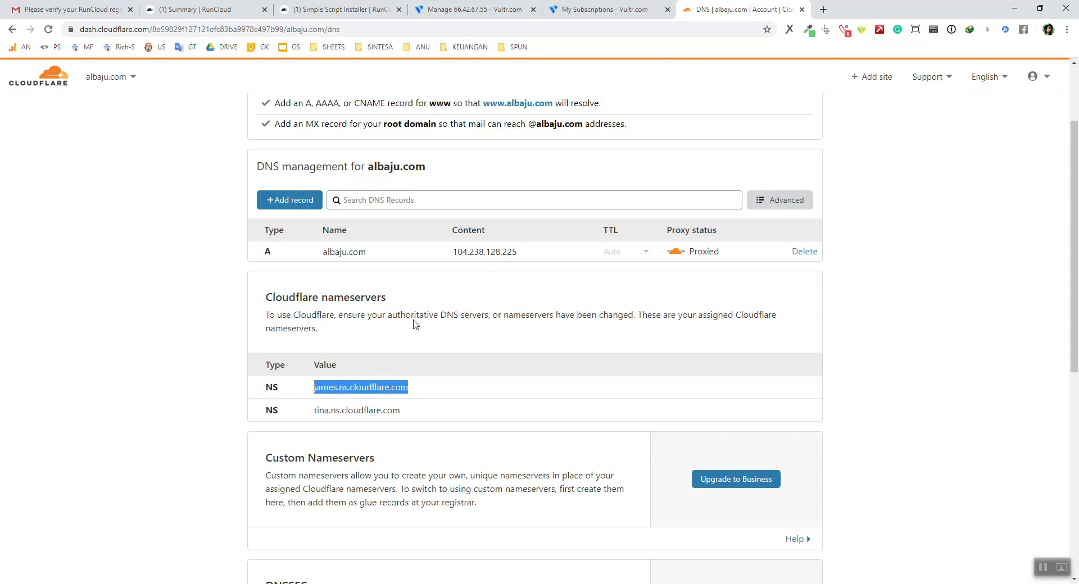
pyautogui.click(172, 281)
pyautogui.scroll(2, 172, 281)
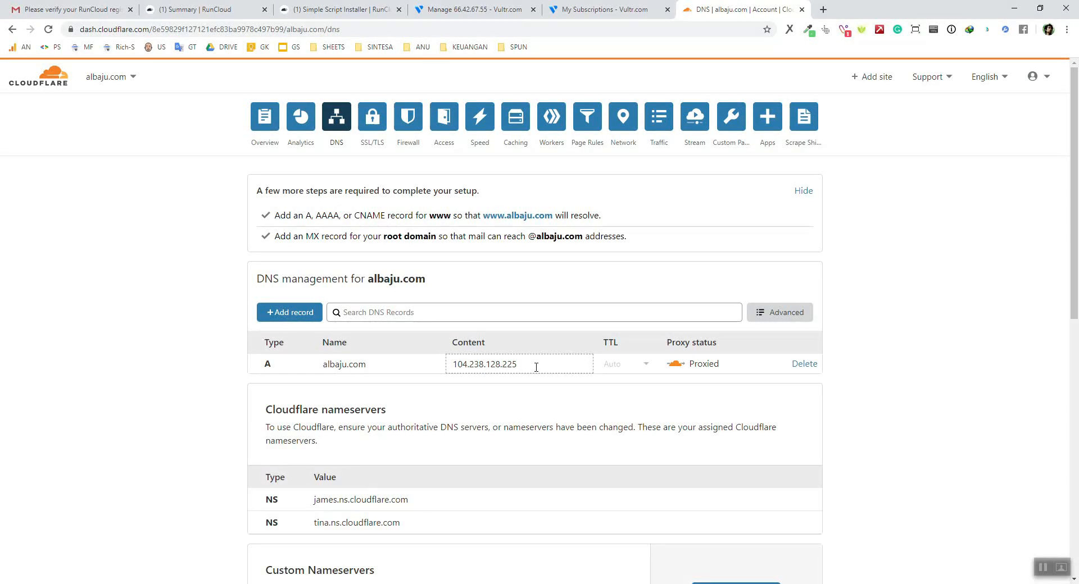
# Check the server's IP address in Vultr and set the content of Cloudflare's albaju.com A record to 66.42.67.55.
pyautogui.click(444, 9)
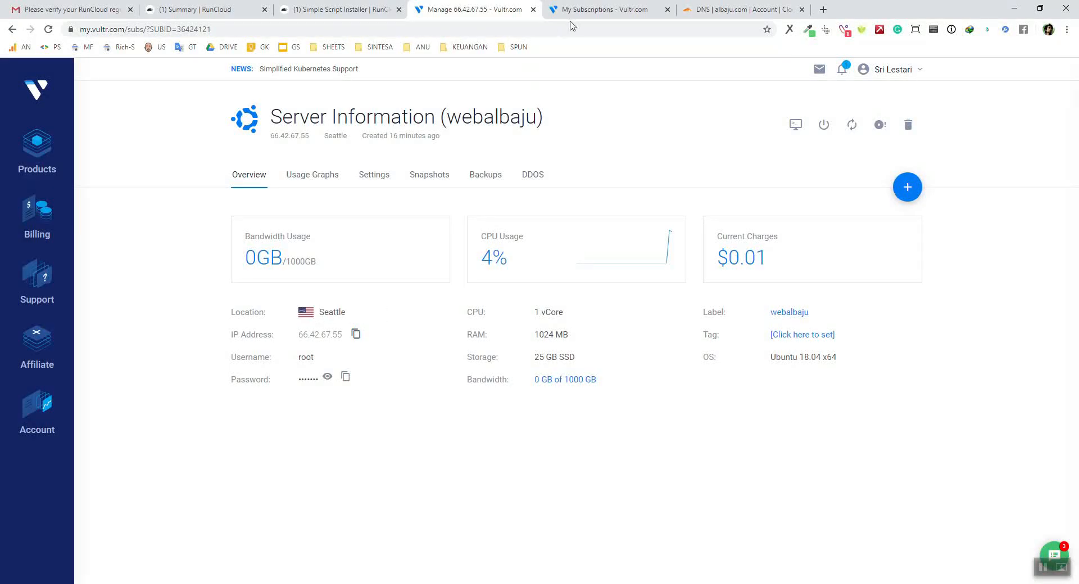
pyautogui.click(725, 9)
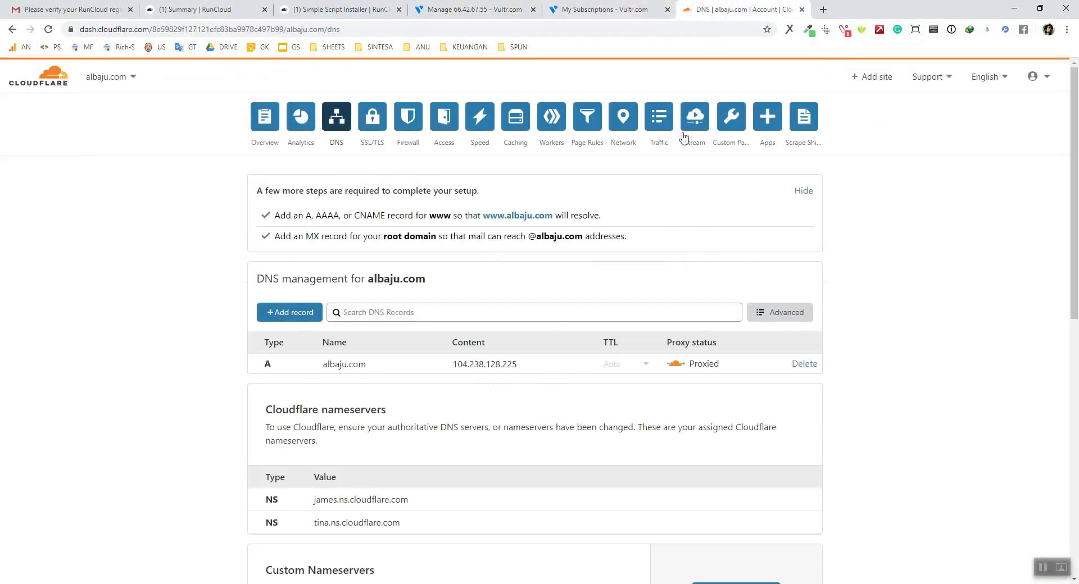
pyautogui.click(501, 365)
pyautogui.moveTo(529, 362); pyautogui.dragTo(443, 363)
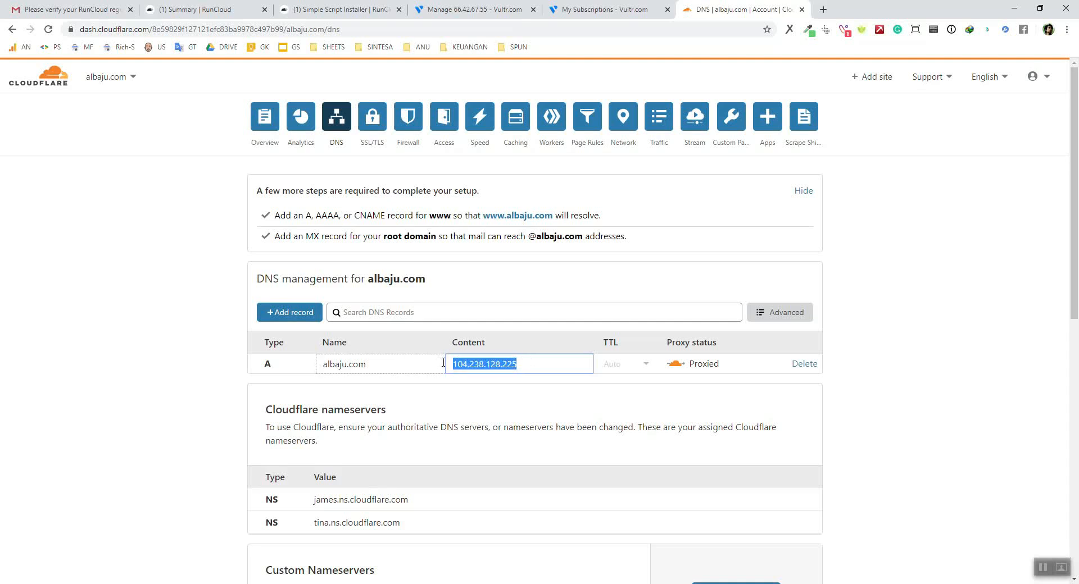
pyautogui.press('BackSpace')
pyautogui.hotkey('ctrl', 'v')
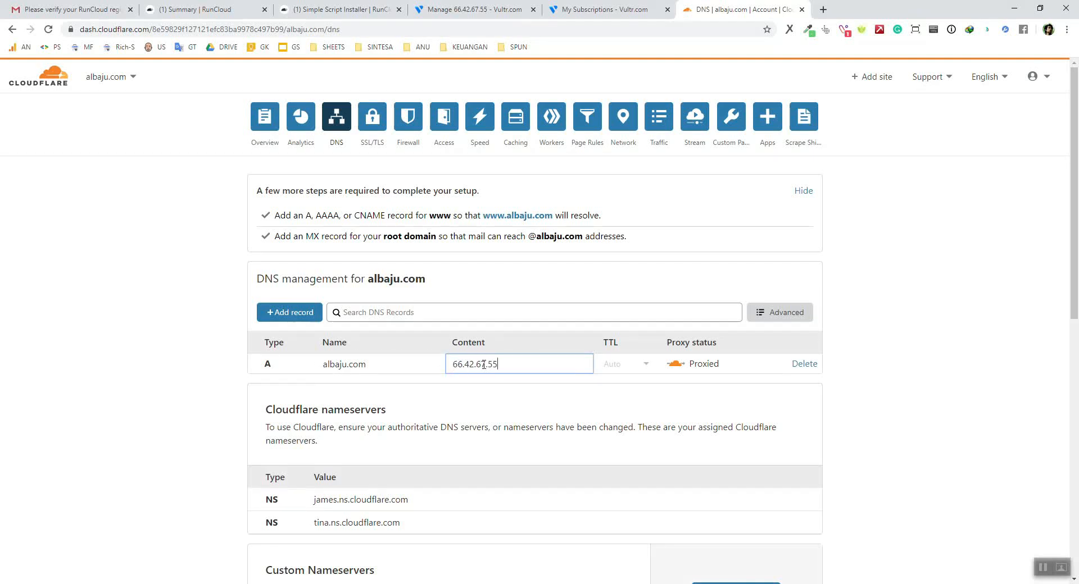
pyautogui.click(219, 400)
pyautogui.click(525, 219)
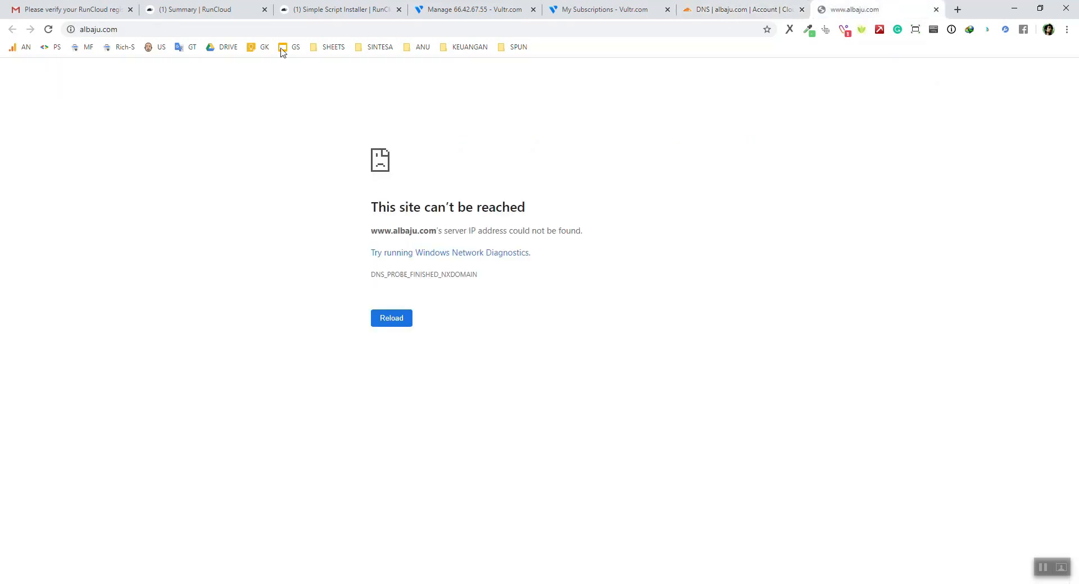
pyautogui.click(51, 28)
pyautogui.click(97, 29)
pyautogui.click(98, 30)
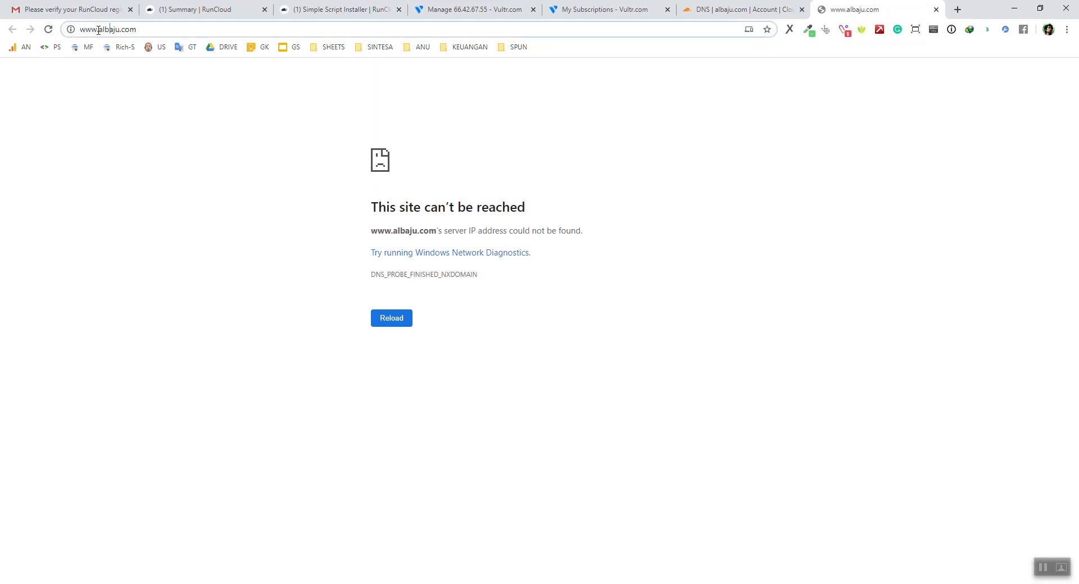
pyautogui.press('BackSpace')
pyautogui.press('BackSpace')
pyautogui.press('BackSpace')
pyautogui.press('BackSpace')
pyautogui.press('Return')
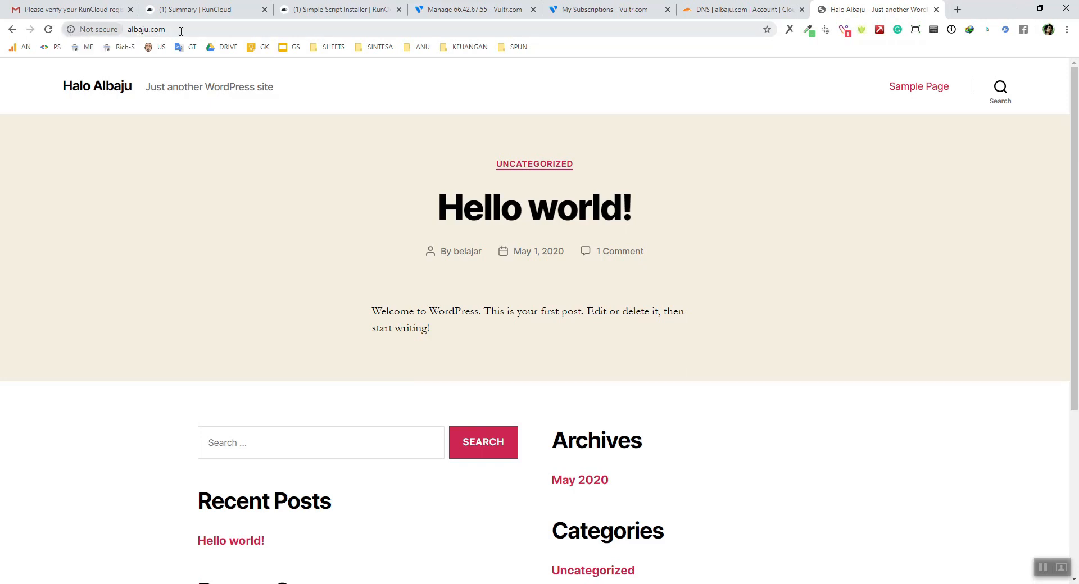
pyautogui.click(193, 30)
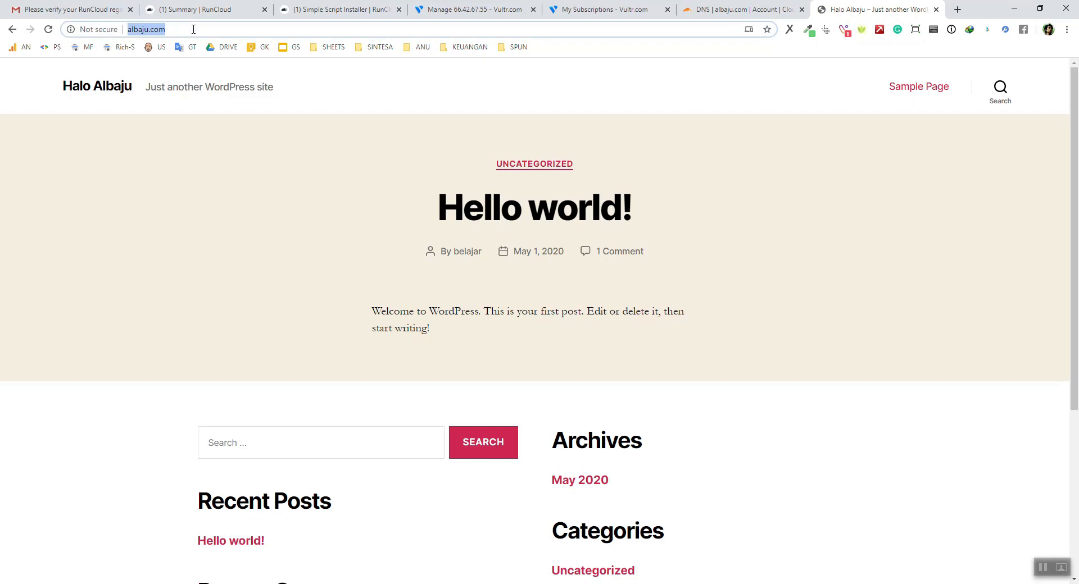
pyautogui.press('Home')
pyautogui.write('https://')
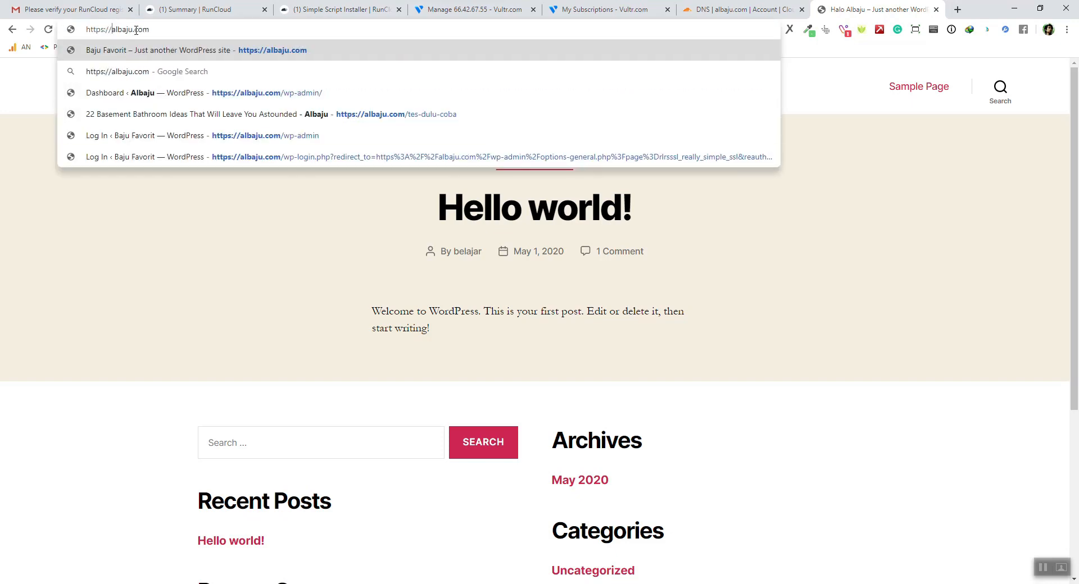
pyautogui.press('Return')
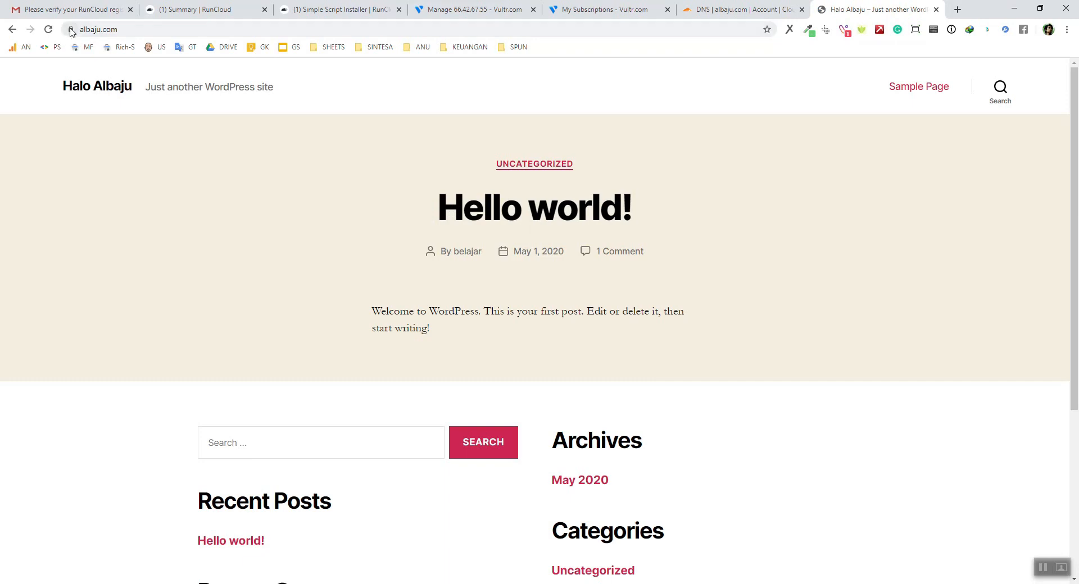
# Check the full address of the loaded site and view the SSL/TLS encryption mode for albaju.com in Cloudflare.
pyautogui.click(137, 30)
pyautogui.click(137, 30)
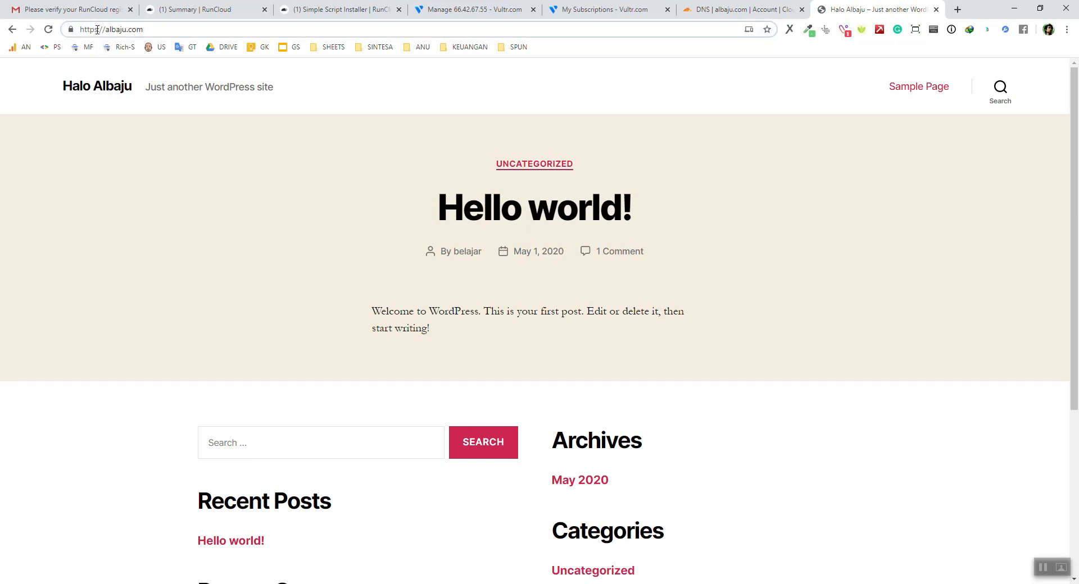
pyautogui.click(759, 10)
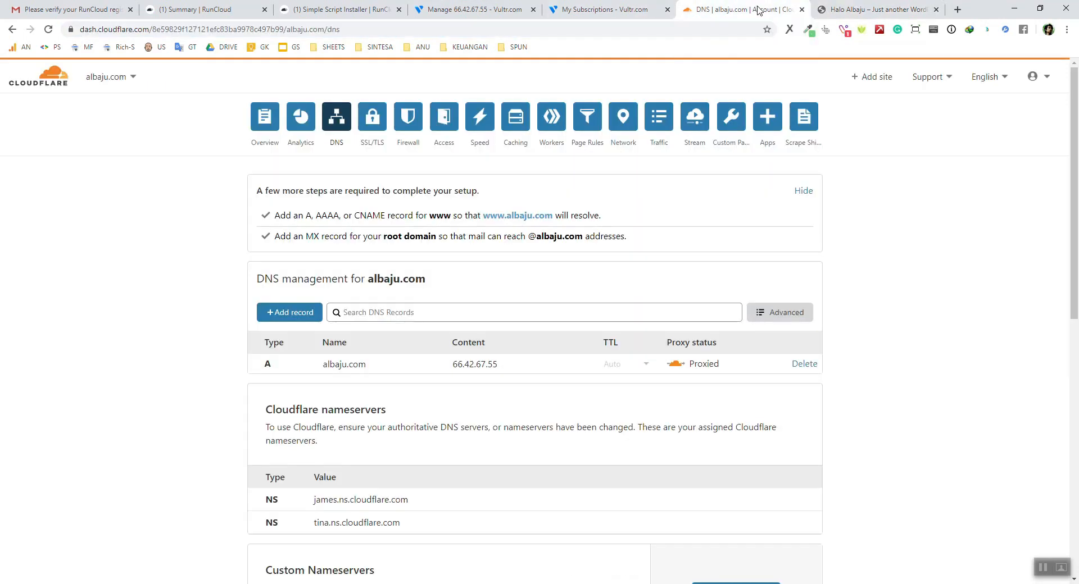
pyautogui.click(376, 124)
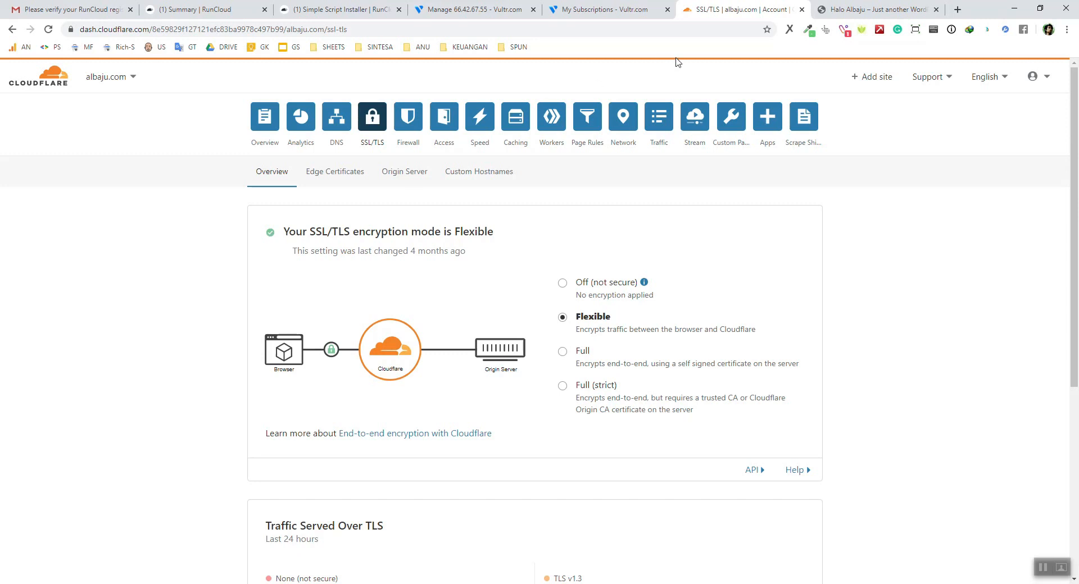
pyautogui.click(868, 9)
pyautogui.write('/wp-admin')
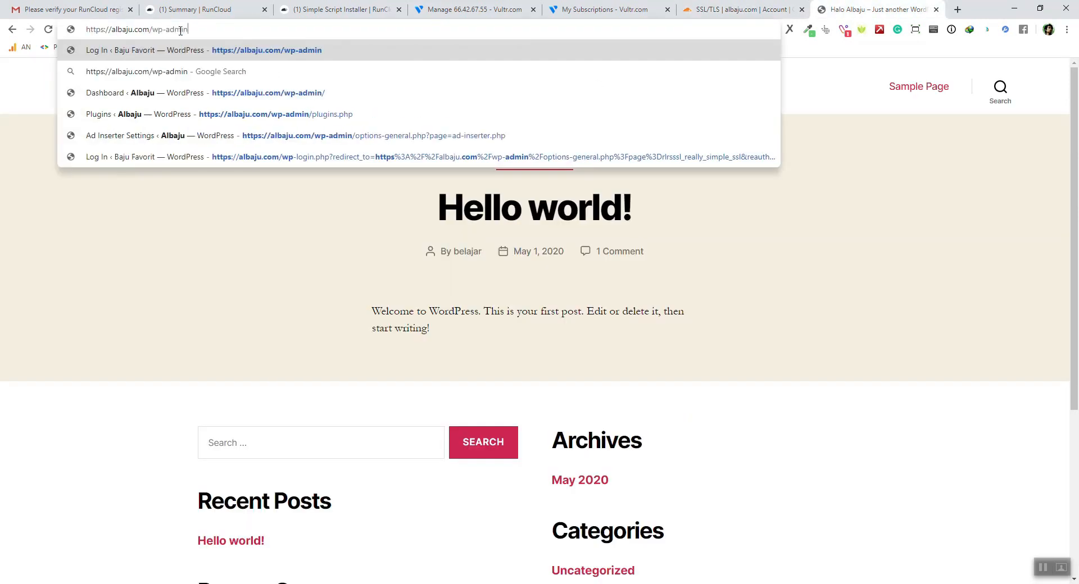
pyautogui.press('Return')
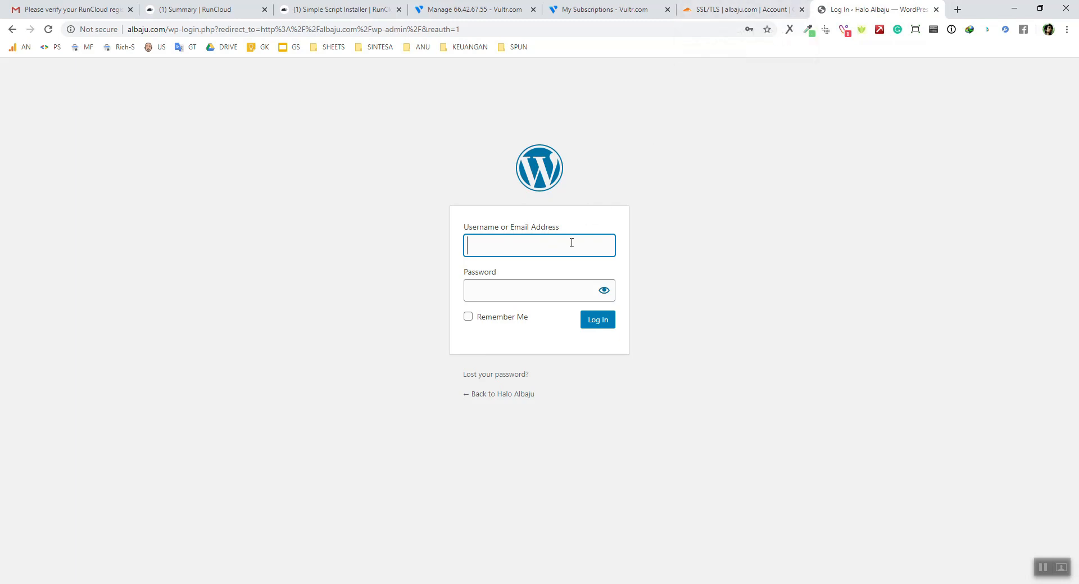
pyautogui.write('belajar')
pyautogui.click(829, 243)
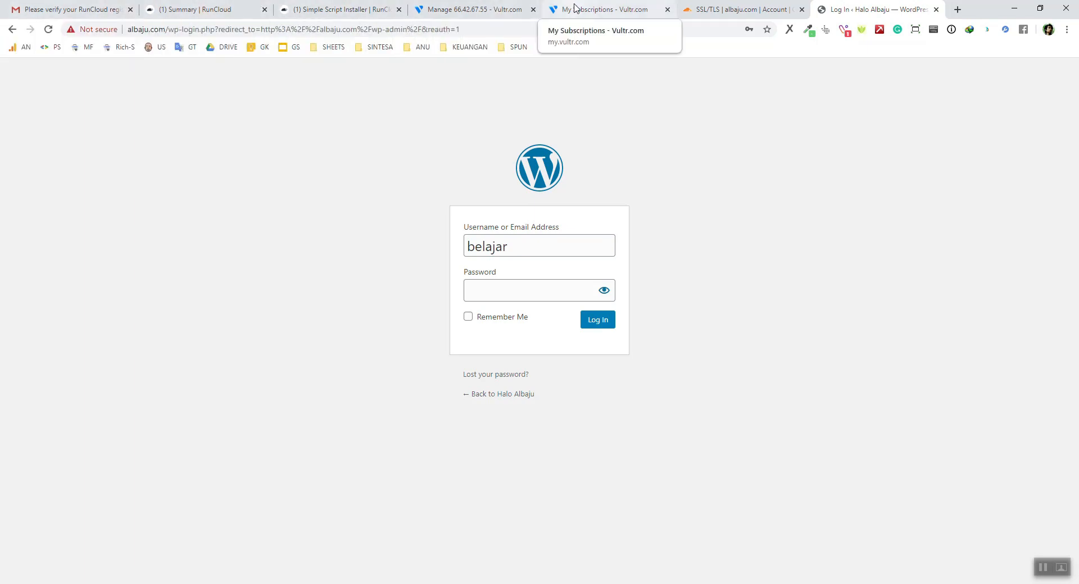
# Switch to RunCloud and review the settings of the webalbajuoke web application, from PHP version to PHP limits.
pyautogui.click(200, 15)
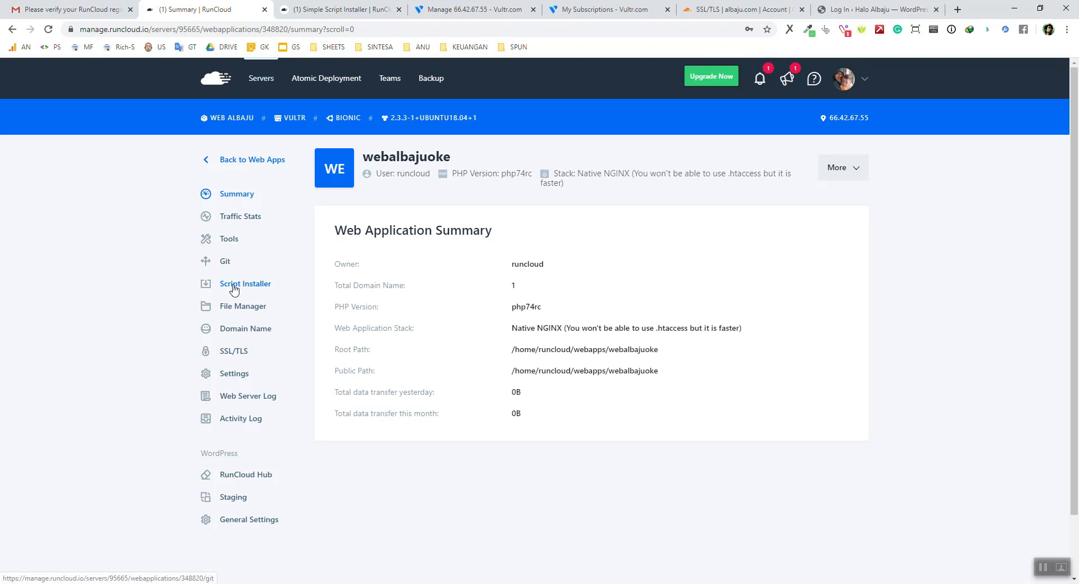
pyautogui.click(240, 376)
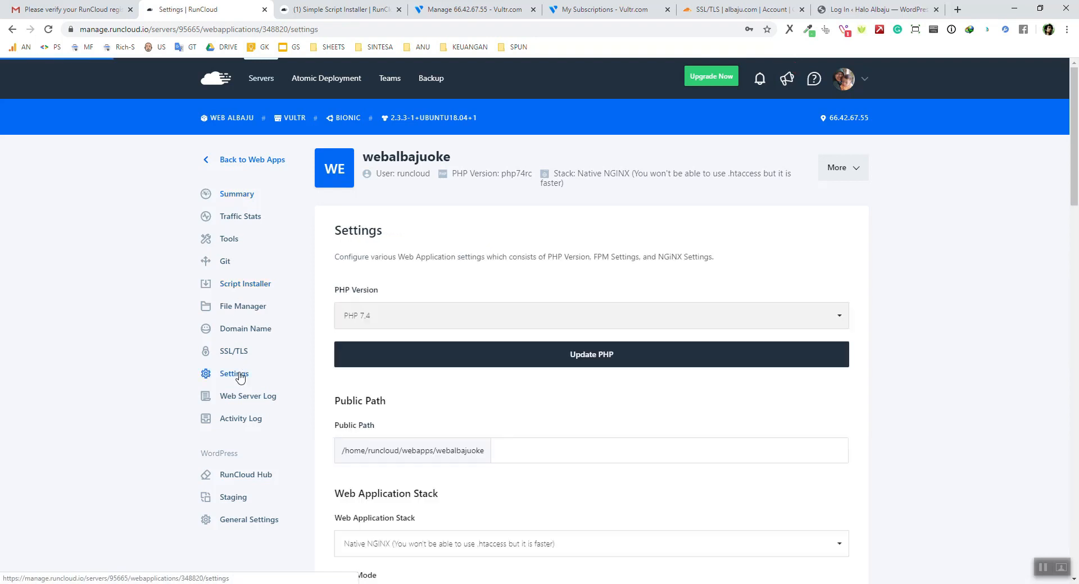
pyautogui.scroll(-1, 333, 382)
pyautogui.scroll(-5, 334, 382)
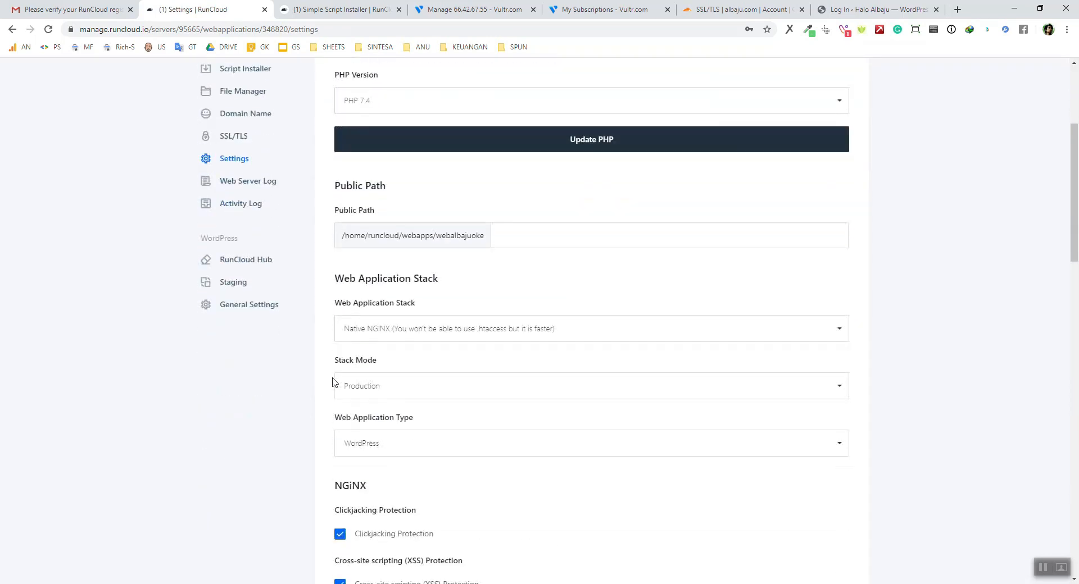
pyautogui.scroll(-10, 333, 383)
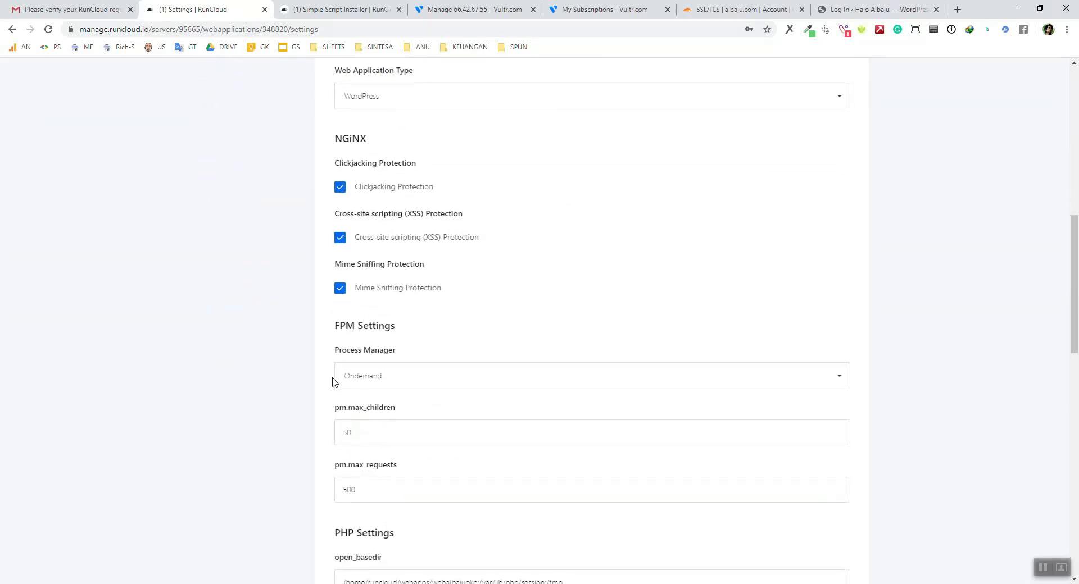
pyautogui.scroll(-7, 333, 382)
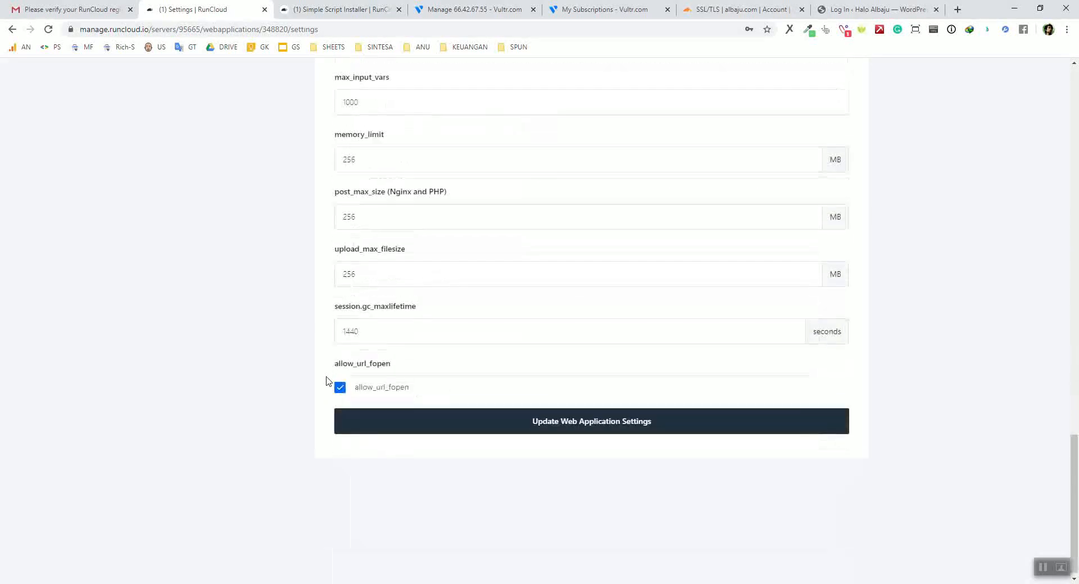
pyautogui.scroll(5, 328, 382)
pyautogui.scroll(17, 329, 382)
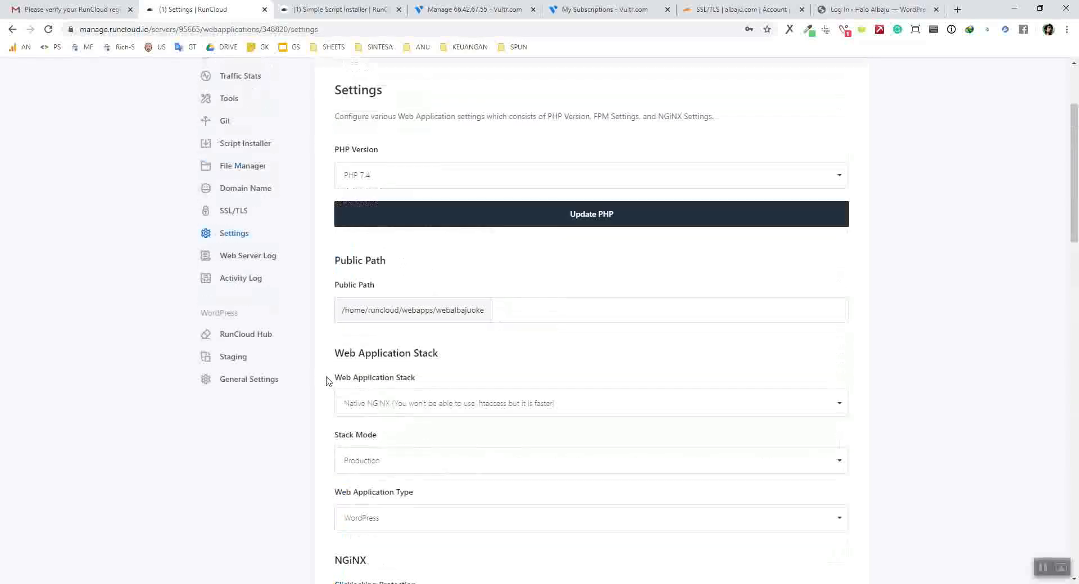
# Return to the server's web application list and open its database page in a separate browser tab.
pyautogui.click(245, 162)
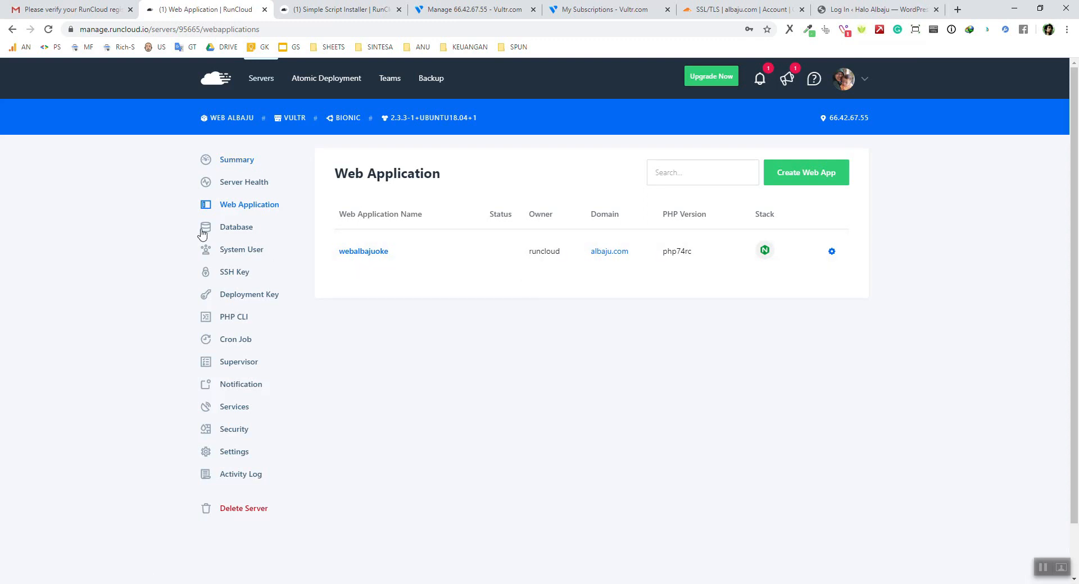
pyautogui.middleClick(230, 232)
pyautogui.click(294, 9)
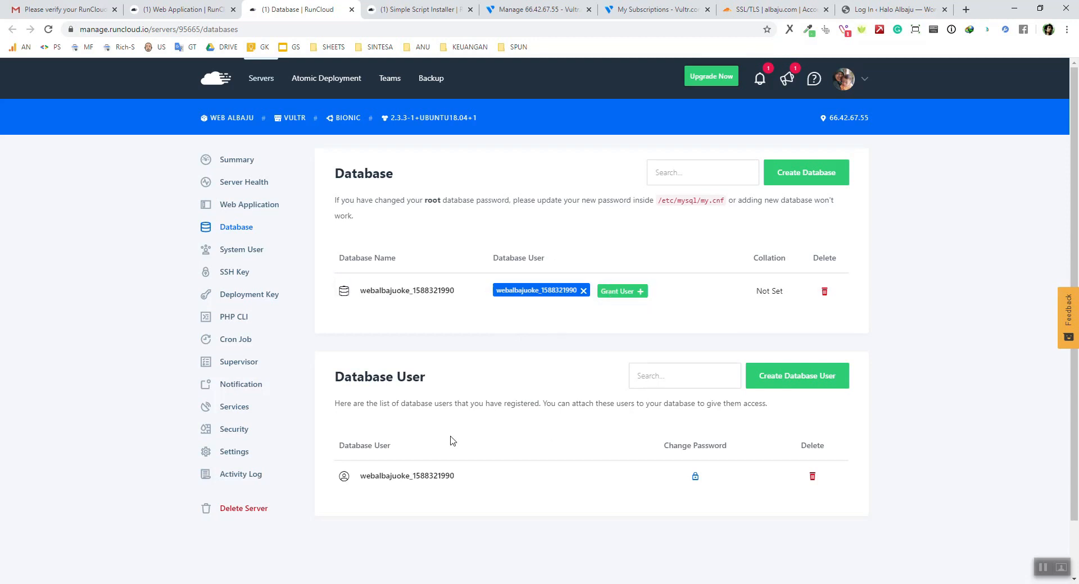
# Delete the webalbajuoke web application, confirming the deletion with its name.
pyautogui.click(202, 10)
pyautogui.click(831, 252)
pyautogui.click(782, 298)
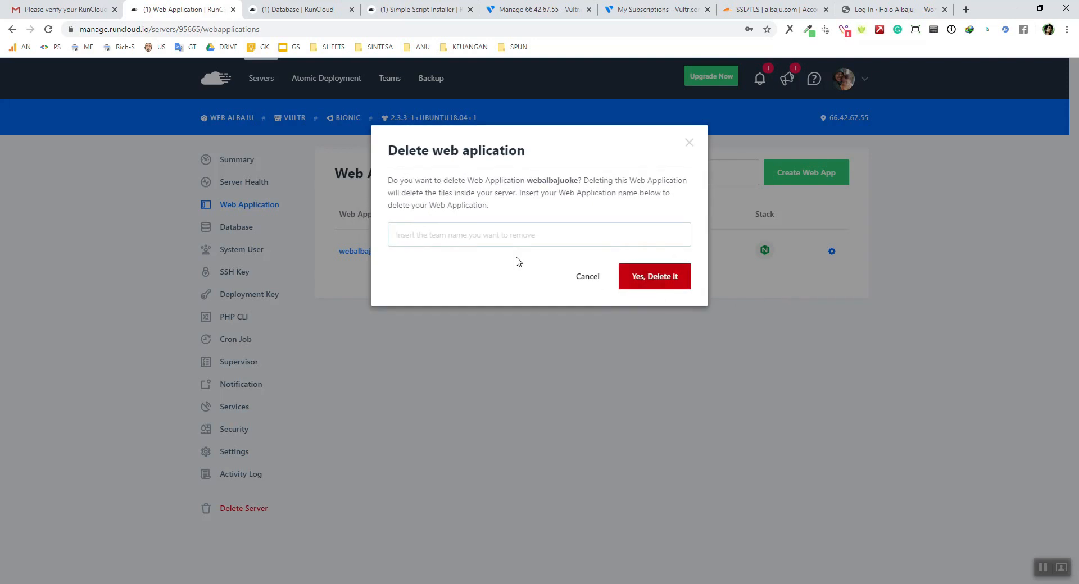
pyautogui.doubleClick(550, 181)
pyautogui.hotkey('ctrl', 'c')
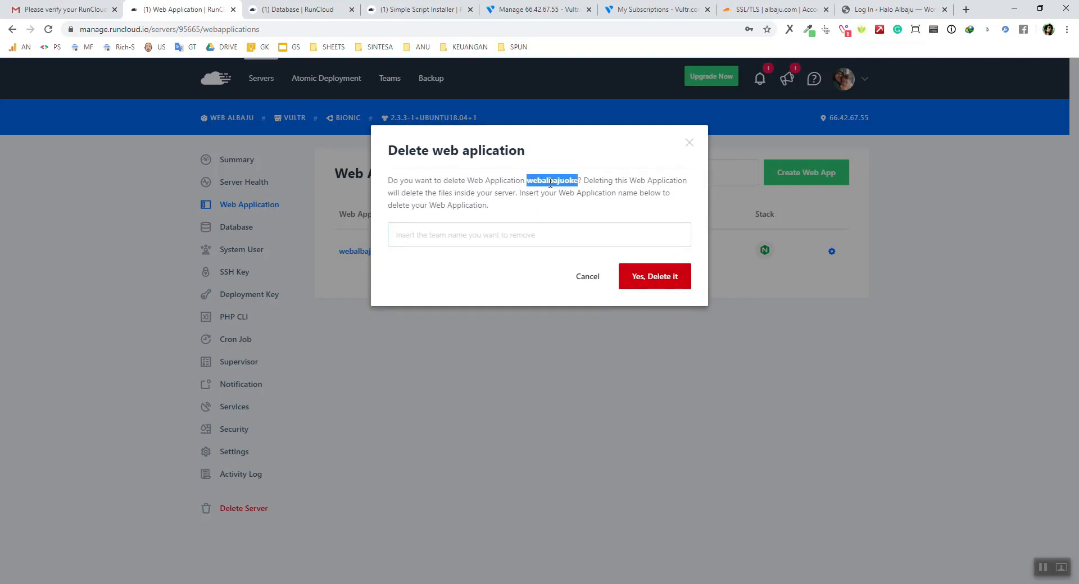
pyautogui.click(561, 233)
pyautogui.hotkey('ctrl', 'v')
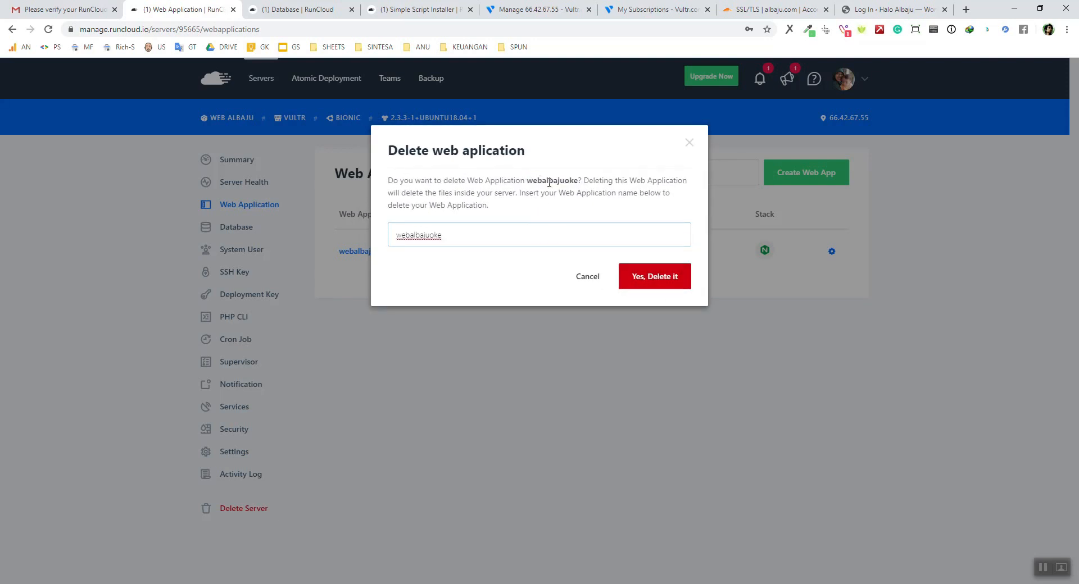
pyautogui.click(658, 277)
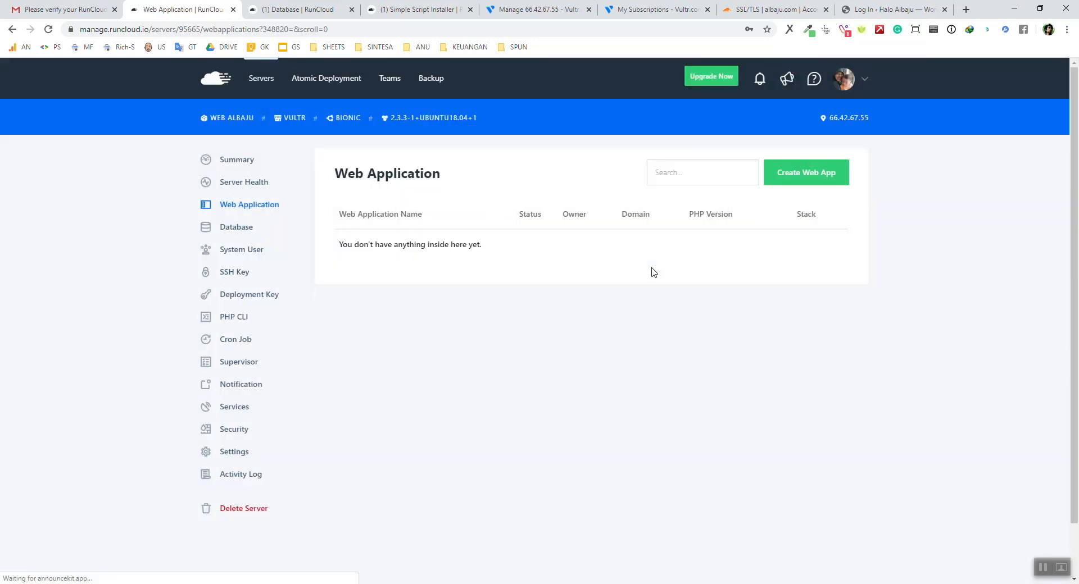
# Return to the albaju.com login page and open the site's home page to check whether it still loads.
pyautogui.click(866, 10)
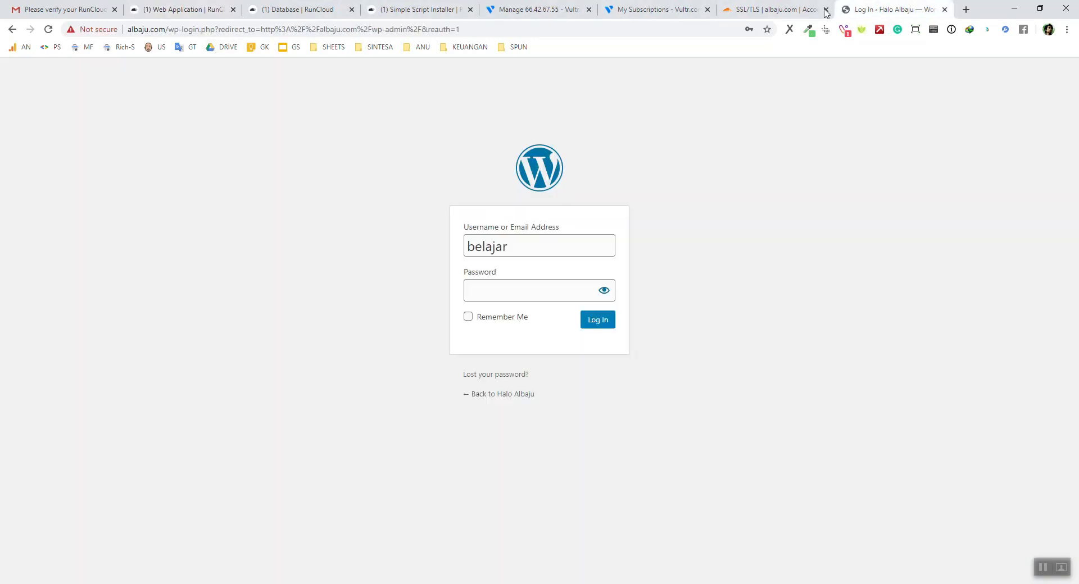
pyautogui.click(514, 396)
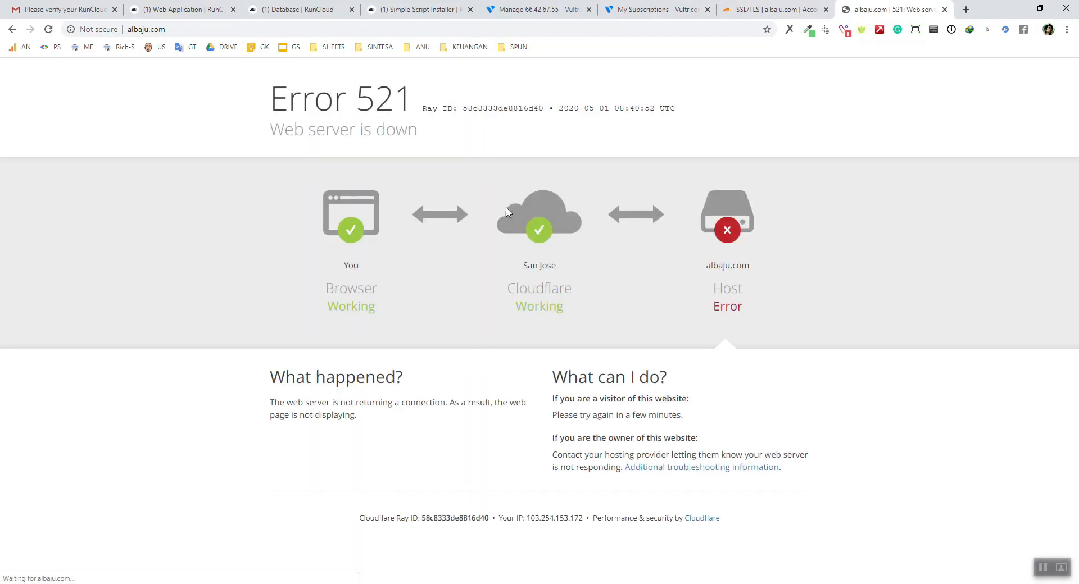
# Switch to RunCloud and check the server's web application list and database page after the deletion.
pyautogui.click(186, 10)
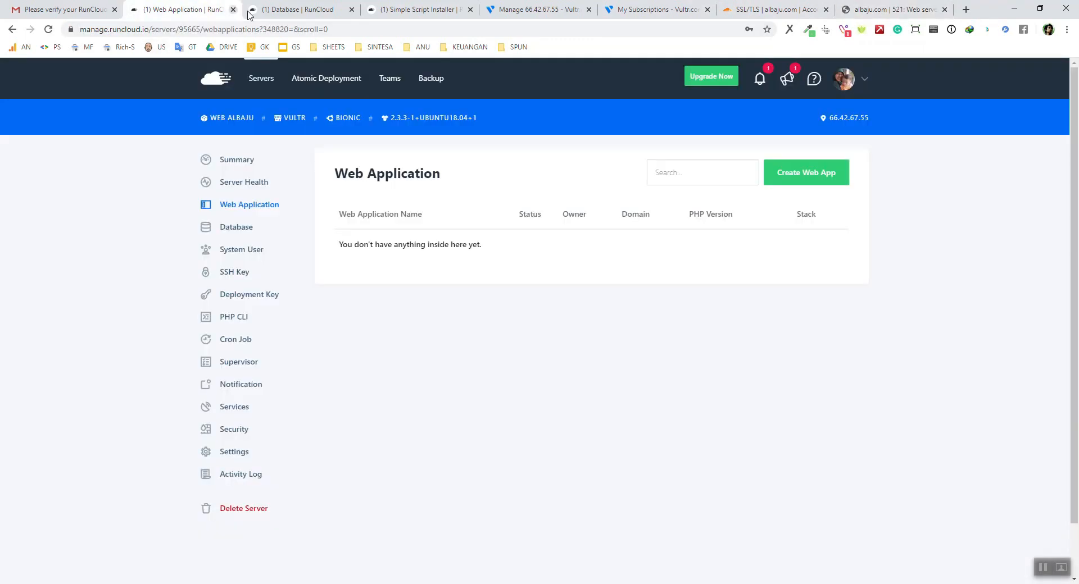
pyautogui.click(305, 14)
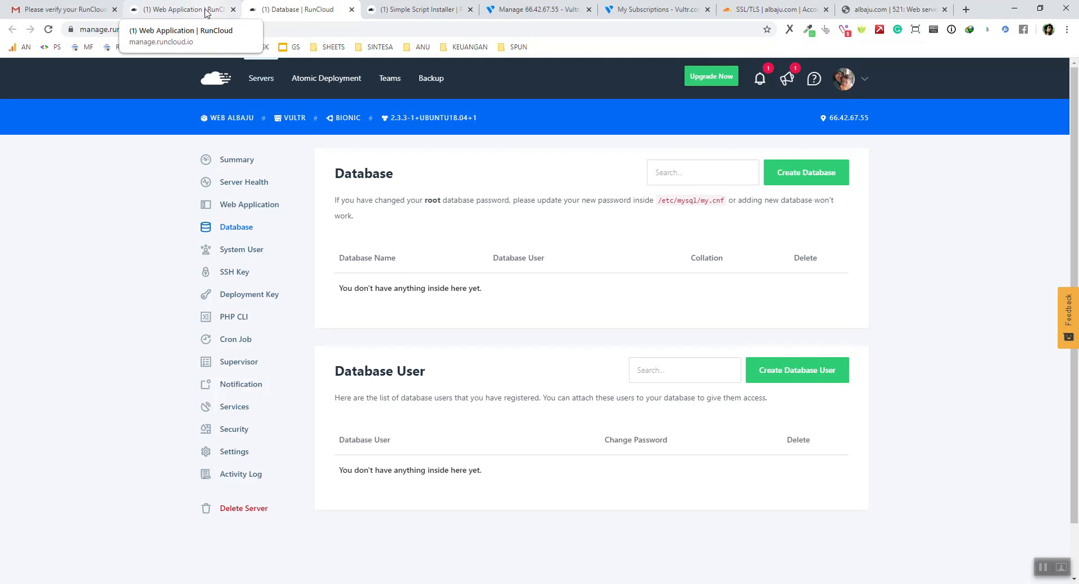
pyautogui.click(207, 10)
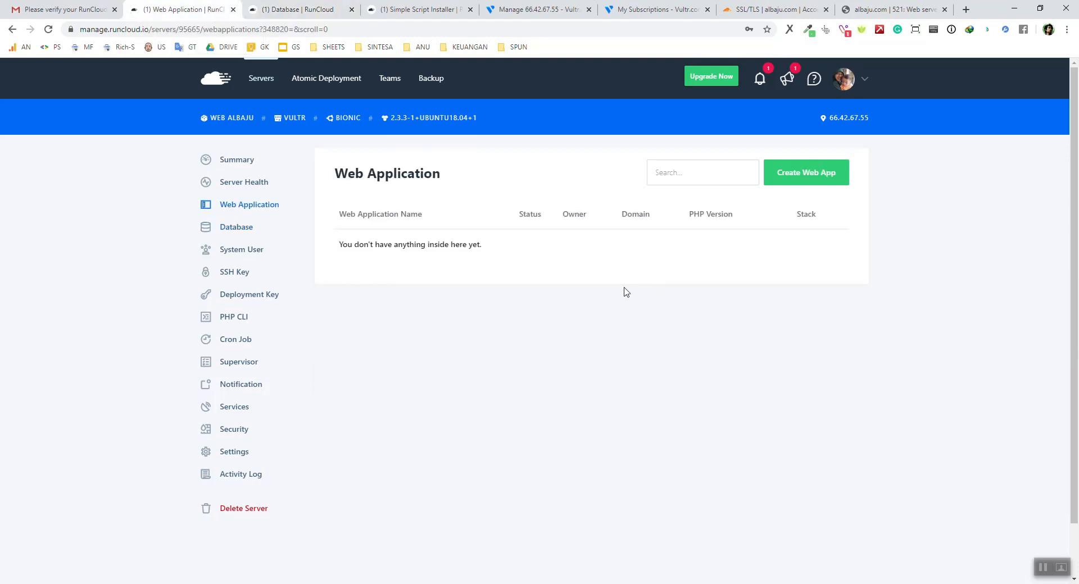
# Start a new WordPress web application named bajubagus and assign it the own domain albaju.com.
pyautogui.click(820, 180)
pyautogui.click(593, 300)
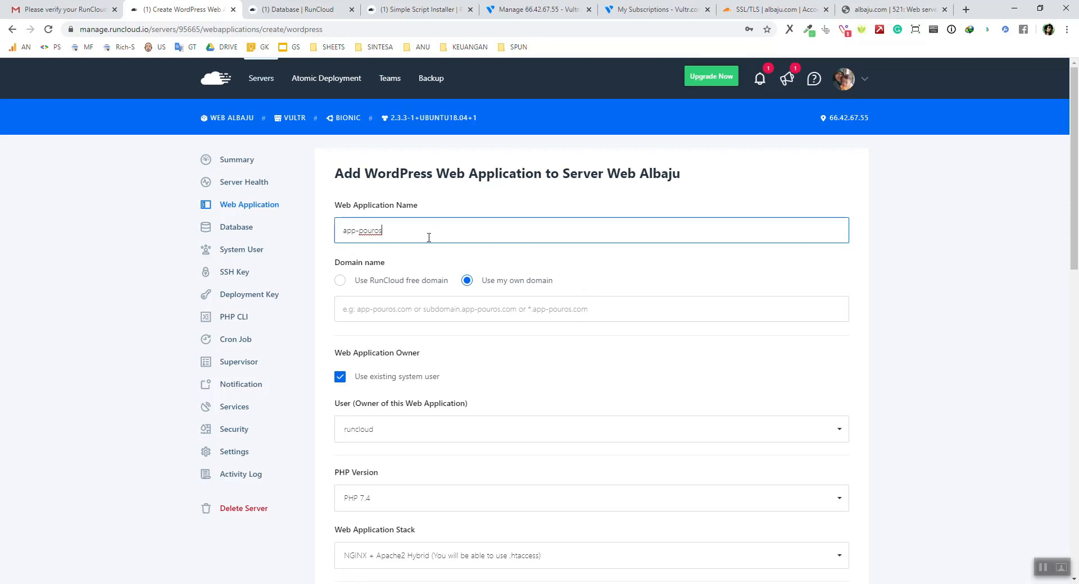
pyautogui.moveTo(429, 237); pyautogui.dragTo(282, 236)
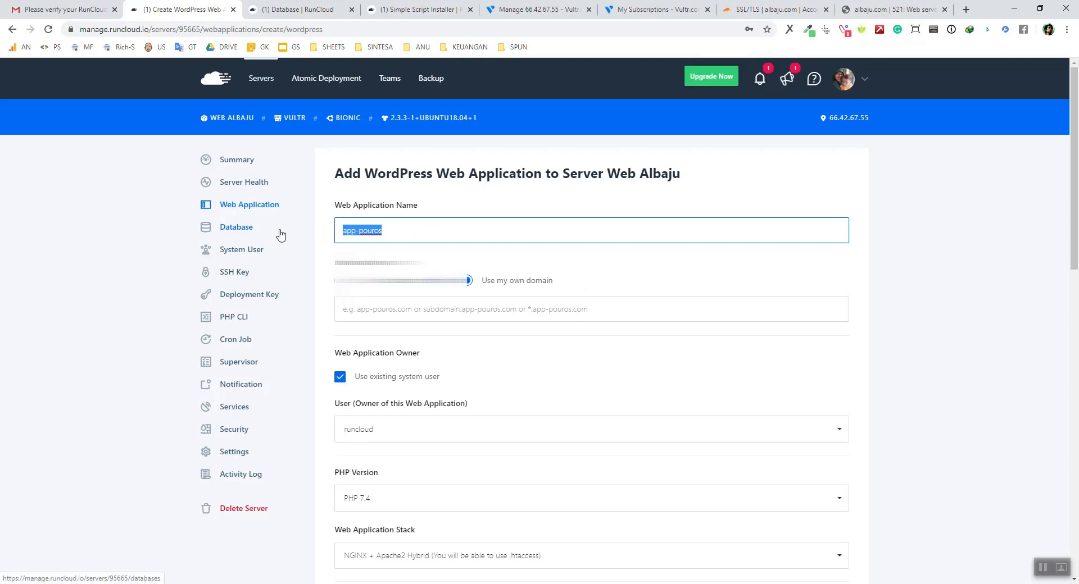
pyautogui.write('bajubagus')
pyautogui.click(516, 313)
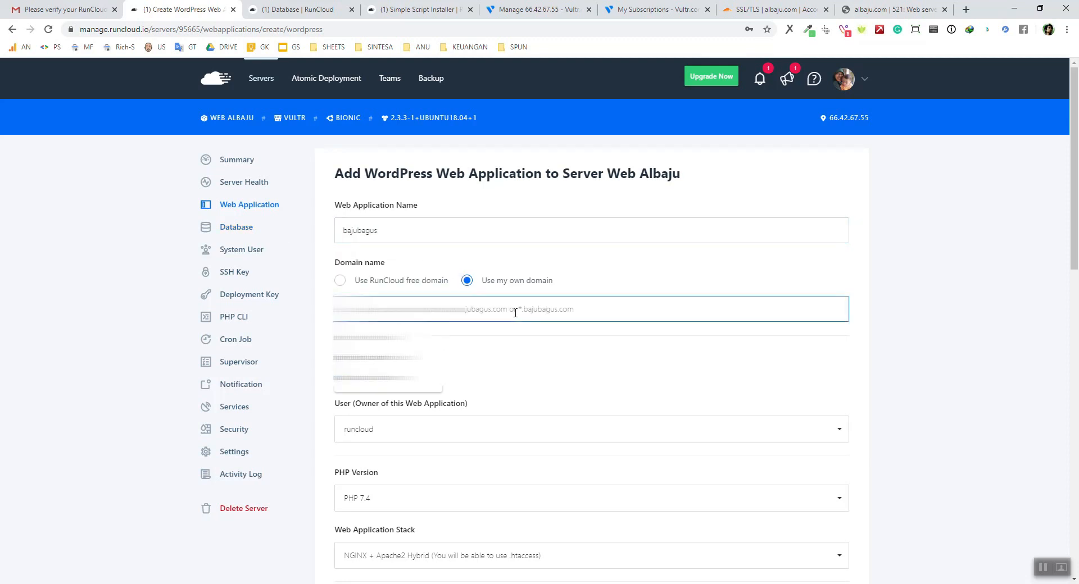
pyautogui.click(366, 382)
# Set the web application stack to Native NGINX and the WordPress site title to Halo Albaju.
pyautogui.scroll(-4, 528, 405)
pyautogui.scroll(-2, 534, 408)
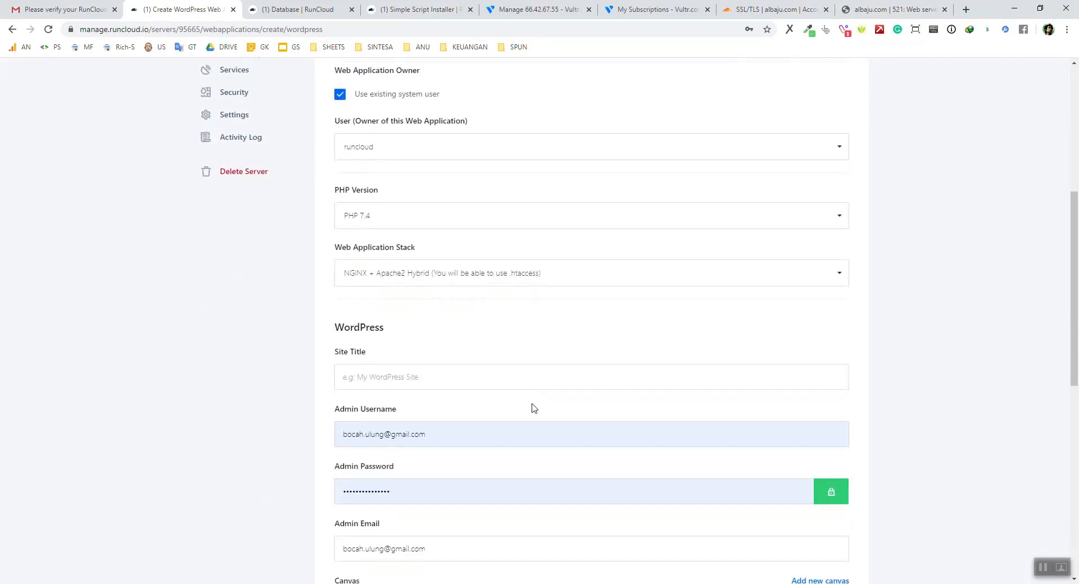
pyautogui.click(474, 275)
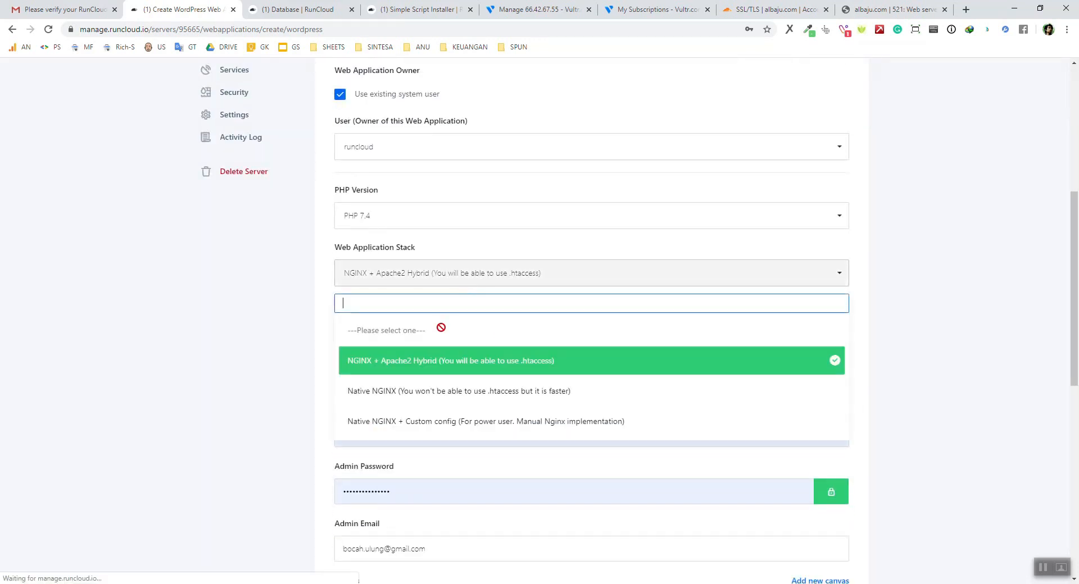
pyautogui.click(410, 393)
pyautogui.scroll(-4, 311, 309)
pyautogui.click(395, 152)
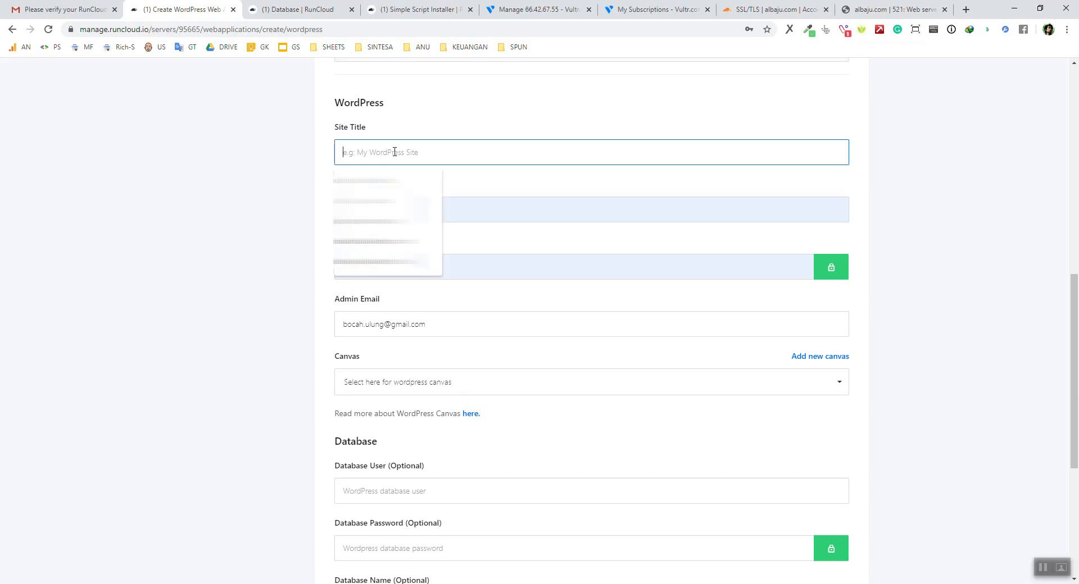
pyautogui.write('Halo Albaju')
pyautogui.click(402, 178)
# Replace the admin username with belajar, enter a new admin password, and submit the web application form.
pyautogui.click(445, 280)
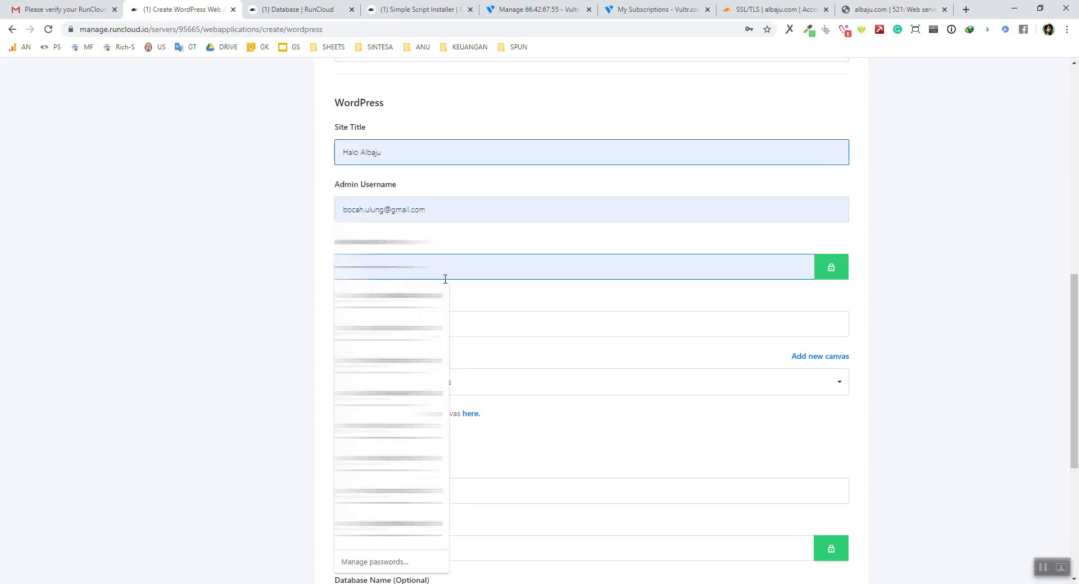
pyautogui.moveTo(445, 280); pyautogui.dragTo(325, 269)
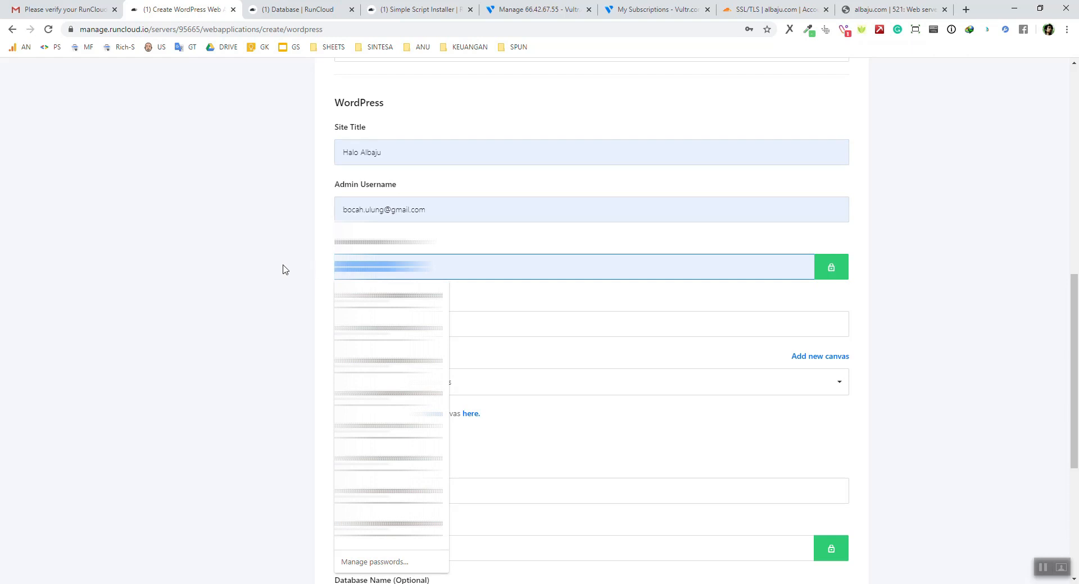
pyautogui.click(453, 206)
pyautogui.hotkey('ctrl', 'a')
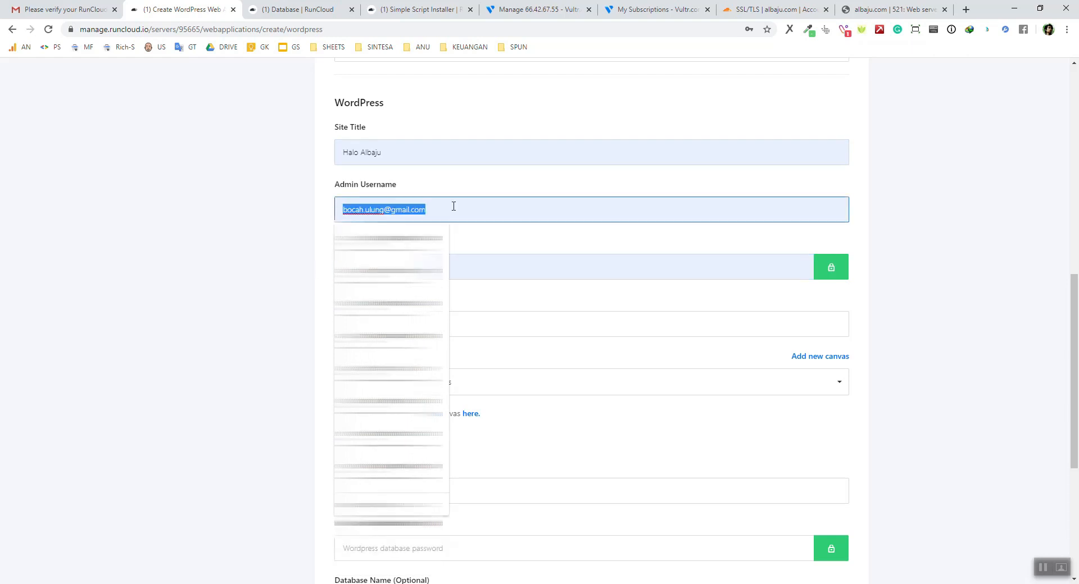
pyautogui.write('belajar')
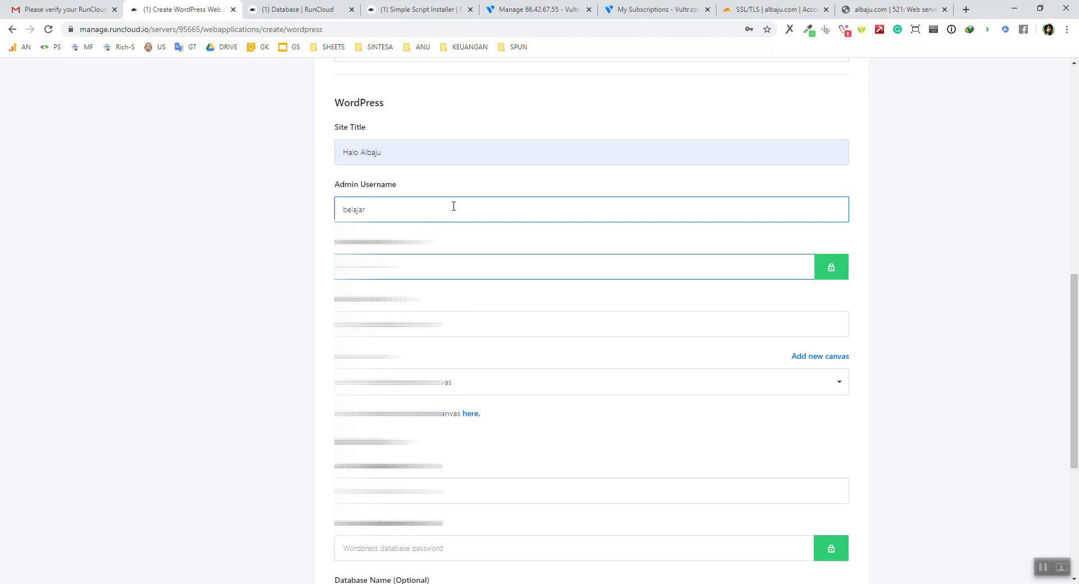
pyautogui.scroll(-3, 343, 258)
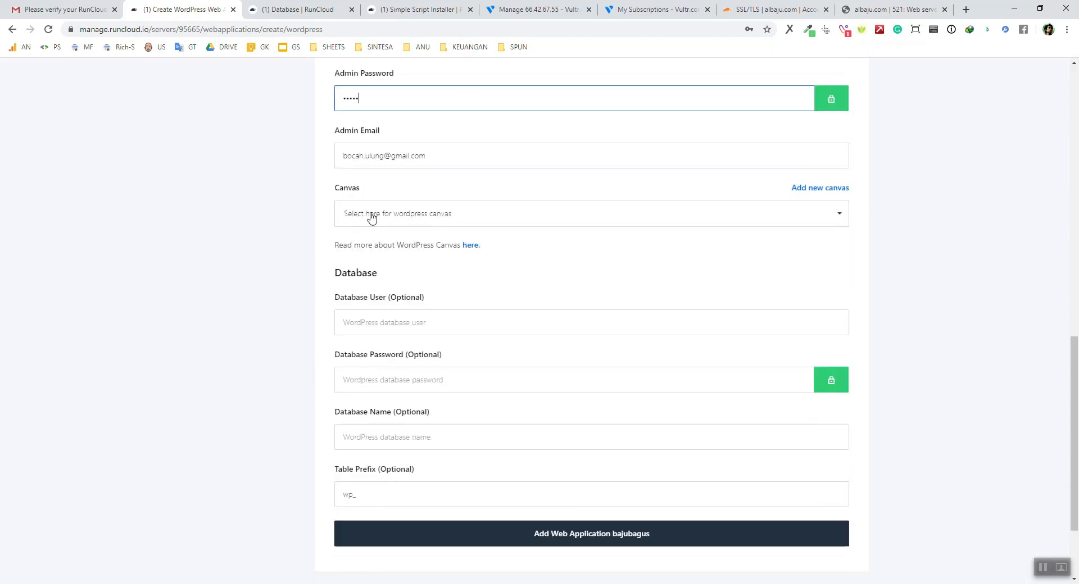
pyautogui.scroll(-3, 404, 387)
pyautogui.click(630, 419)
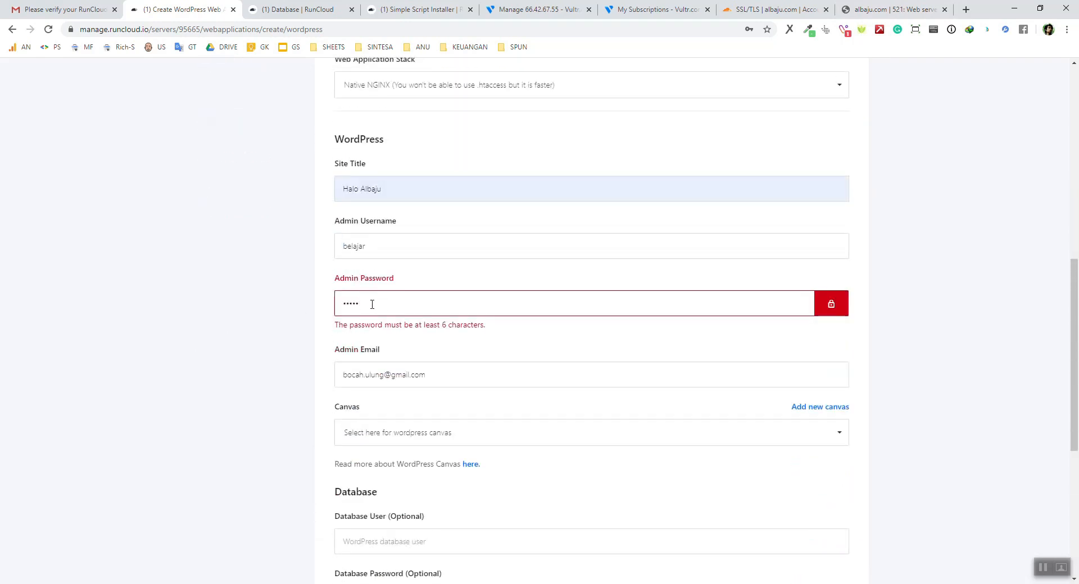
# Enter a longer admin password, add the web application bajubagus, and dismiss the browser's offer to save the password.
pyautogui.write('••••')
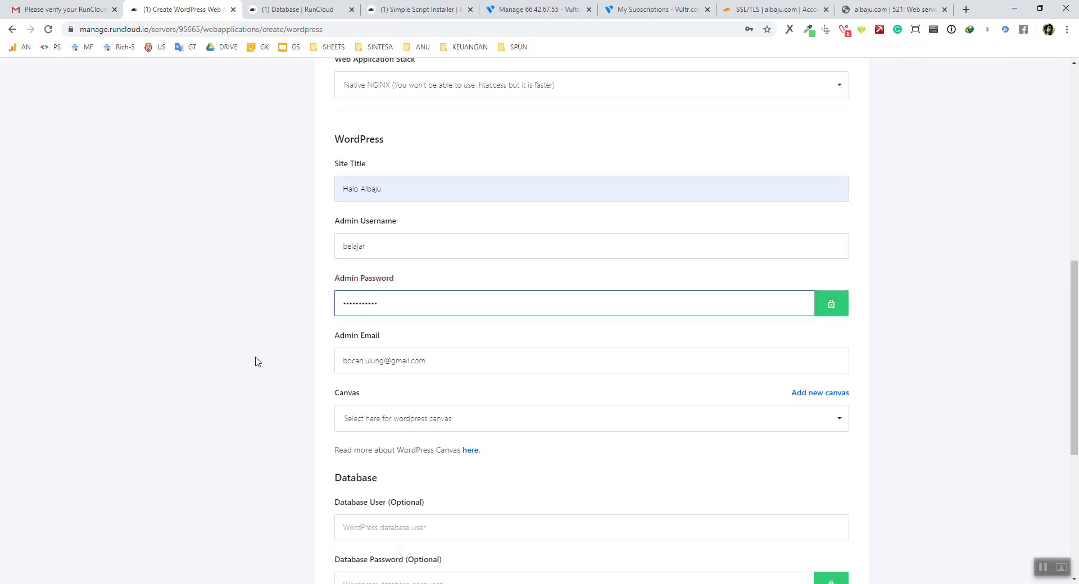
pyautogui.scroll(-4, 256, 362)
pyautogui.click(665, 515)
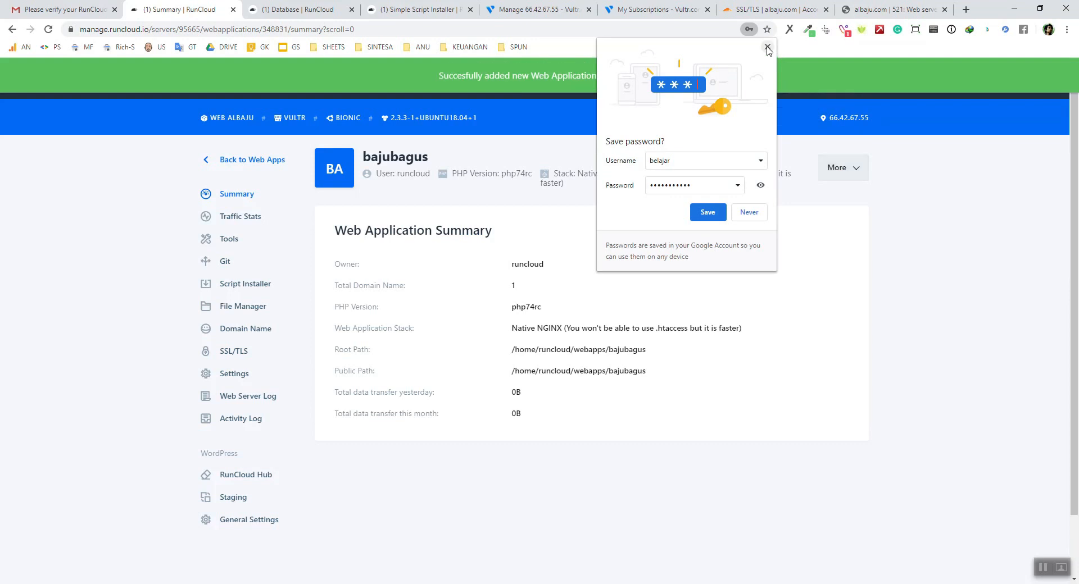
pyautogui.click(767, 48)
# Switch to the albaju.com site, reload it, and open its WordPress login through albaju.com/wp-admin.
pyautogui.click(893, 10)
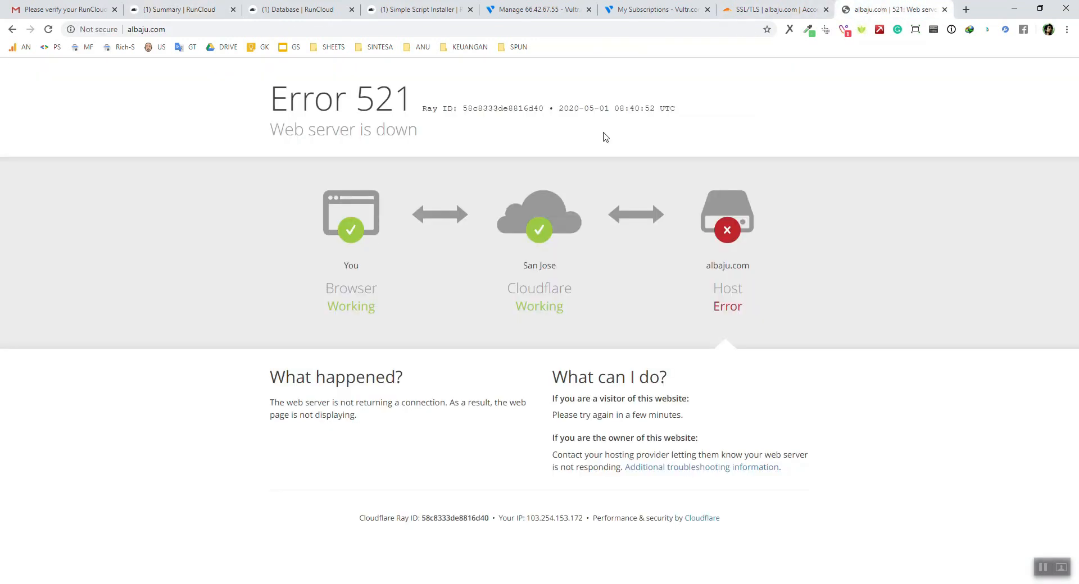
pyautogui.click(49, 31)
pyautogui.click(188, 31)
pyautogui.click(200, 32)
pyautogui.write('/wp-admin')
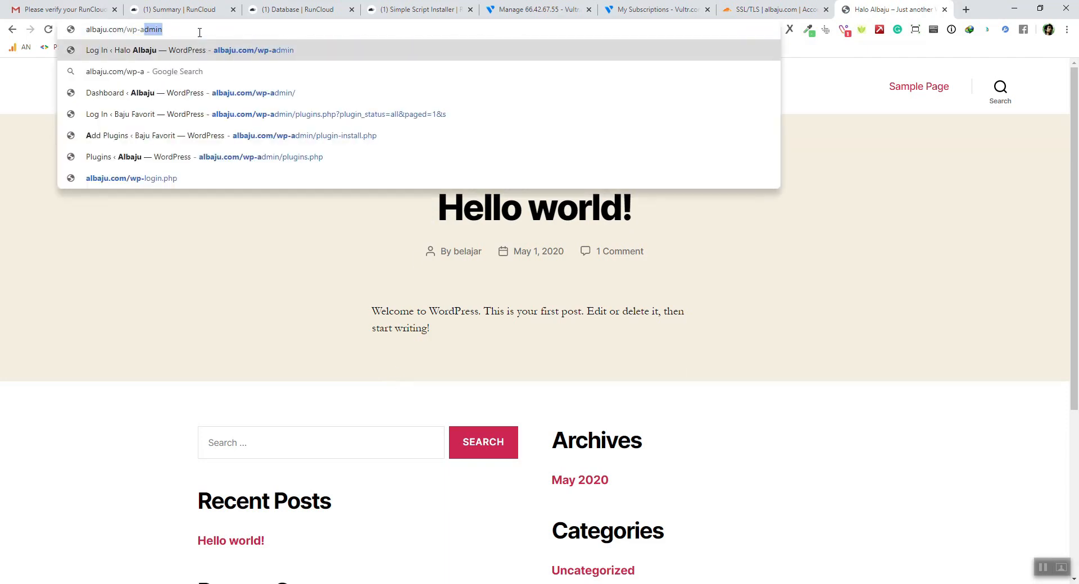
pyautogui.press('Return')
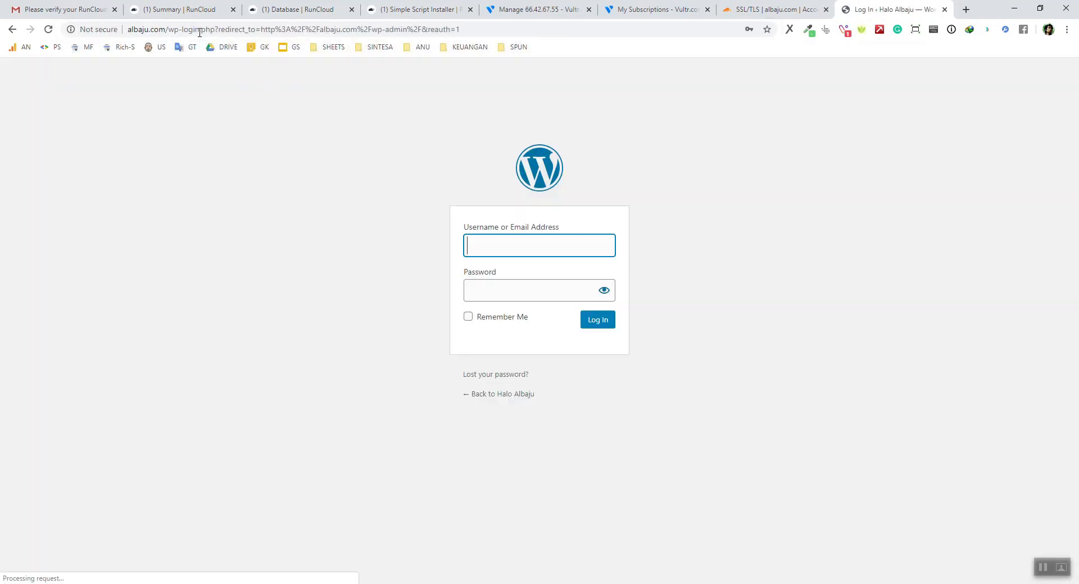
# Log in to WordPress as belajar with the account password, reloading the login page to retry, and dismiss the password-saving offer.
pyautogui.write('belajar')
pyautogui.press('Tab')
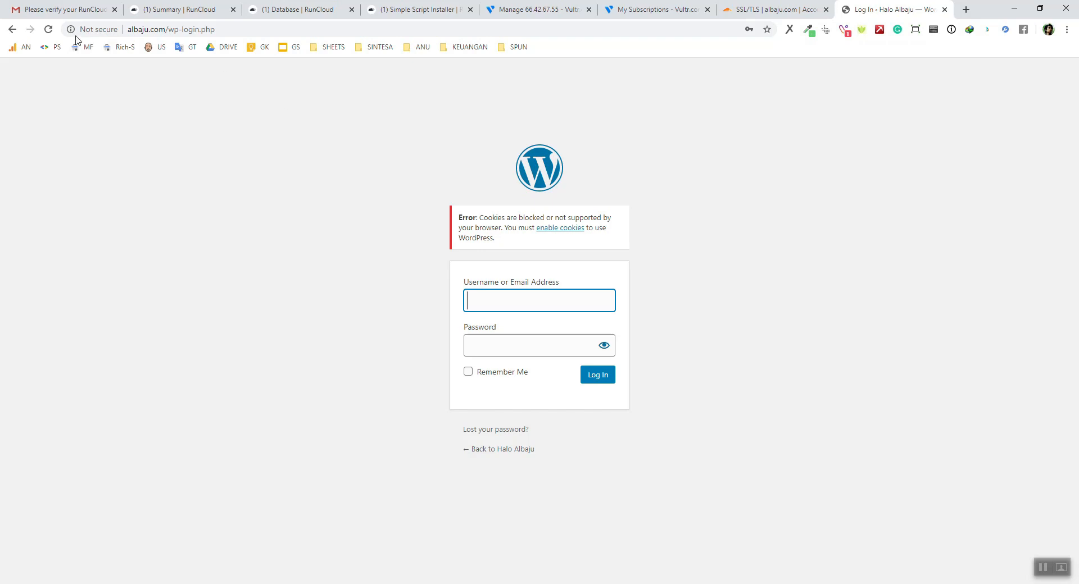
pyautogui.click(48, 29)
pyautogui.click(641, 115)
pyautogui.click(504, 33)
pyautogui.press('Return')
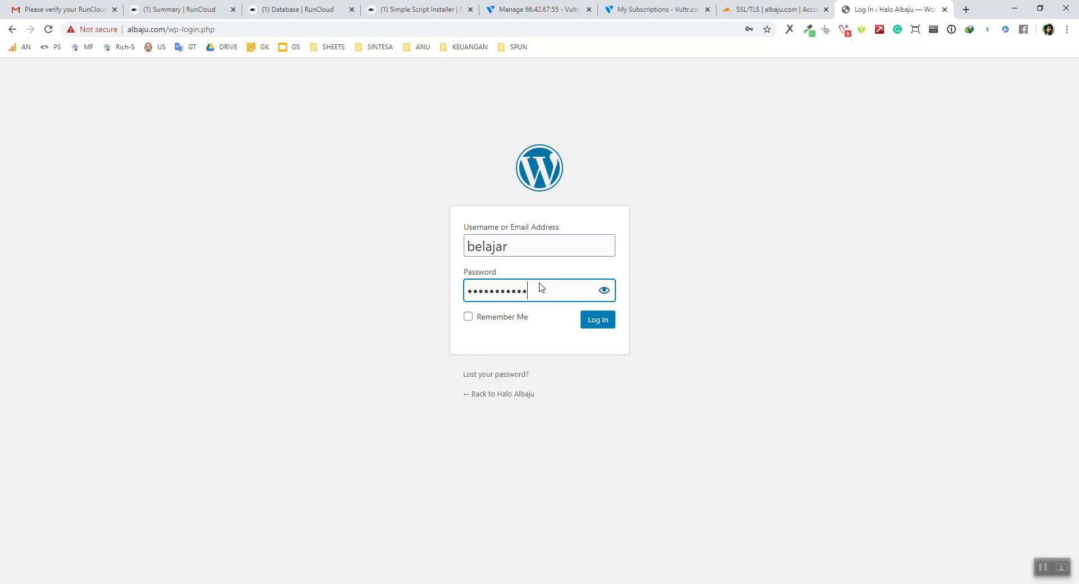
pyautogui.press('Return')
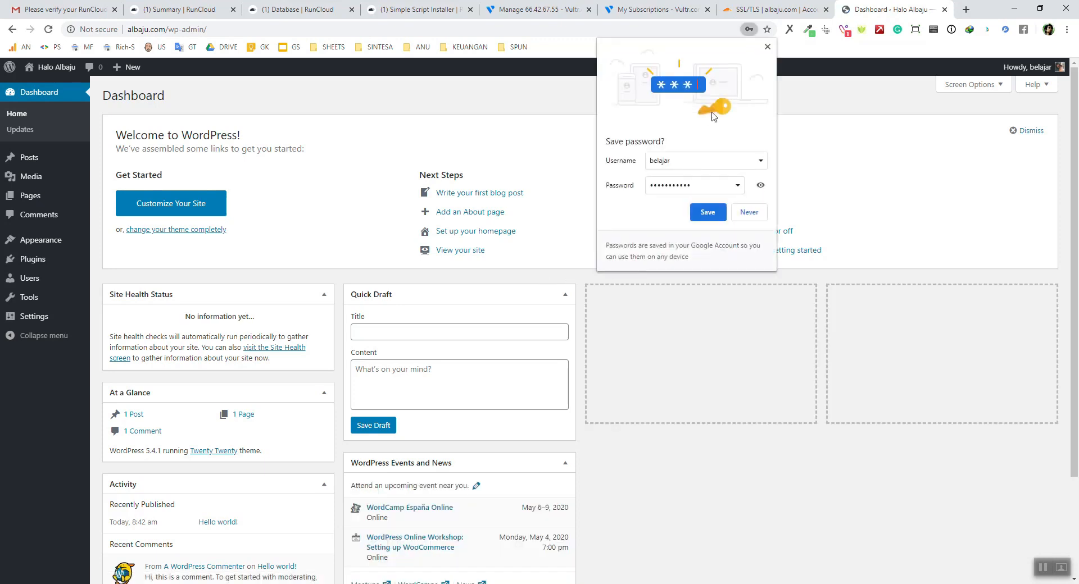
pyautogui.click(768, 48)
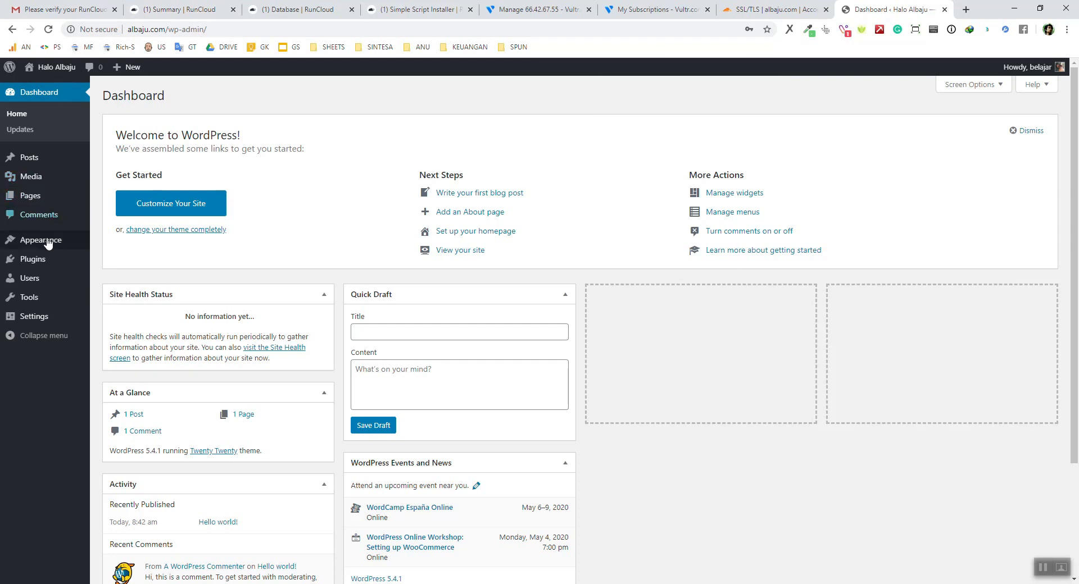
# Open the page for adding WordPress plugins and search for really simple ssl.
pyautogui.moveTo(53, 260)
pyautogui.click(139, 279)
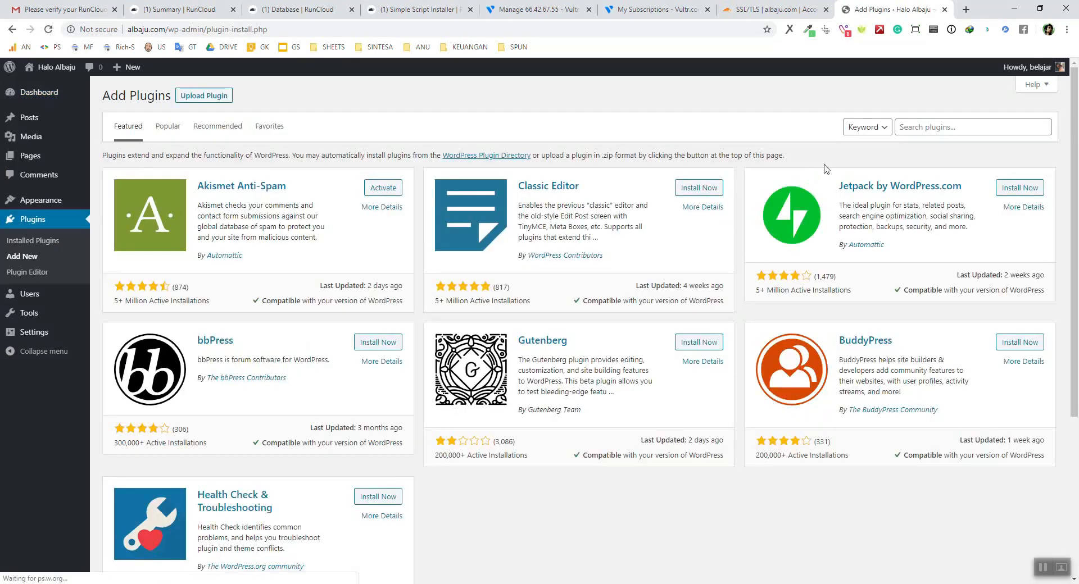
pyautogui.click(935, 126)
pyautogui.write('real')
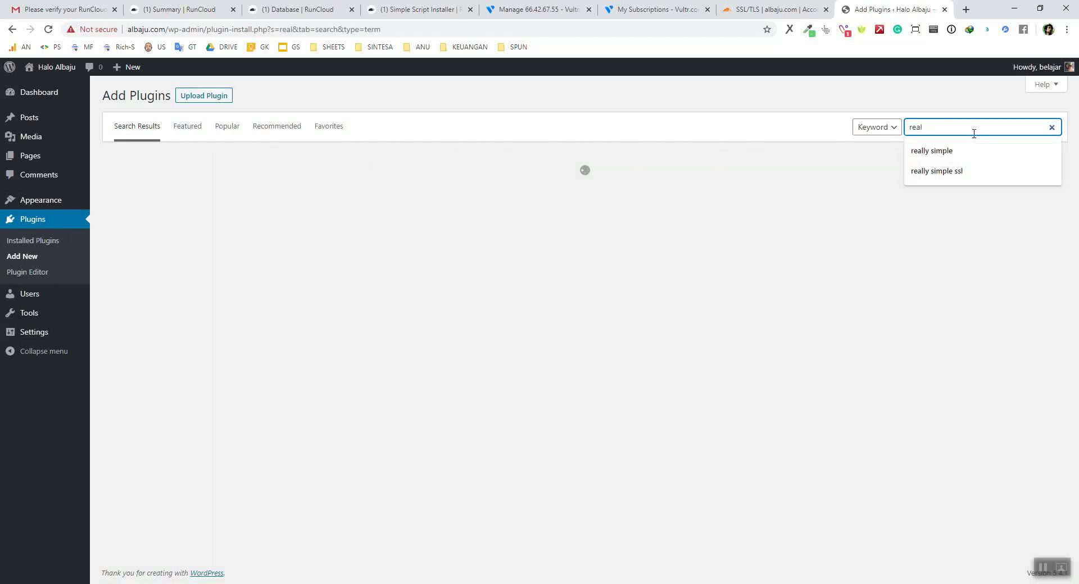
pyautogui.click(936, 171)
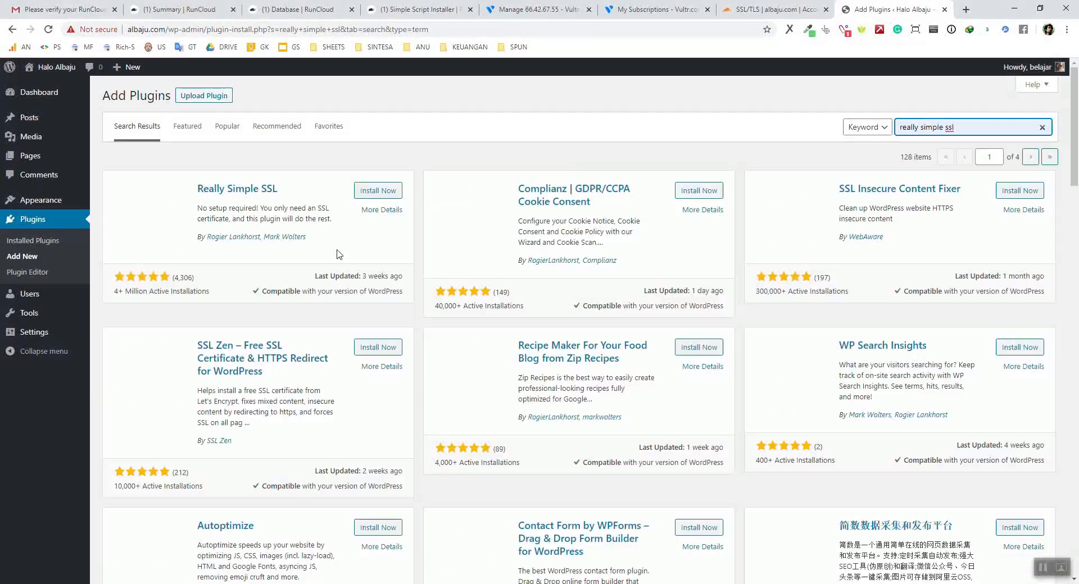
# Install and activate the Really Simple SSL plugin, and use it to activate SSL on the site.
pyautogui.click(368, 194)
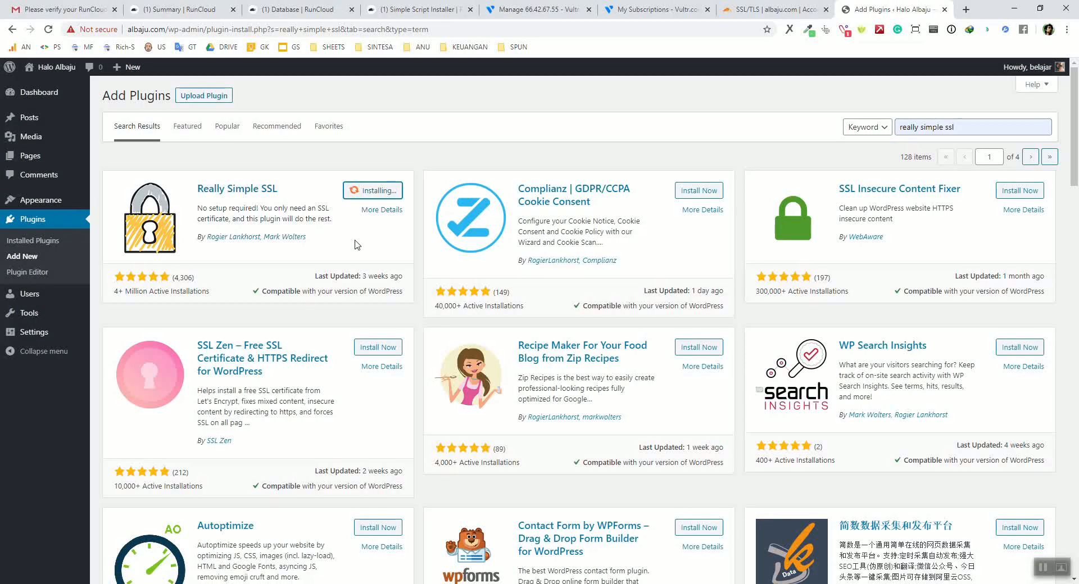
pyautogui.click(381, 196)
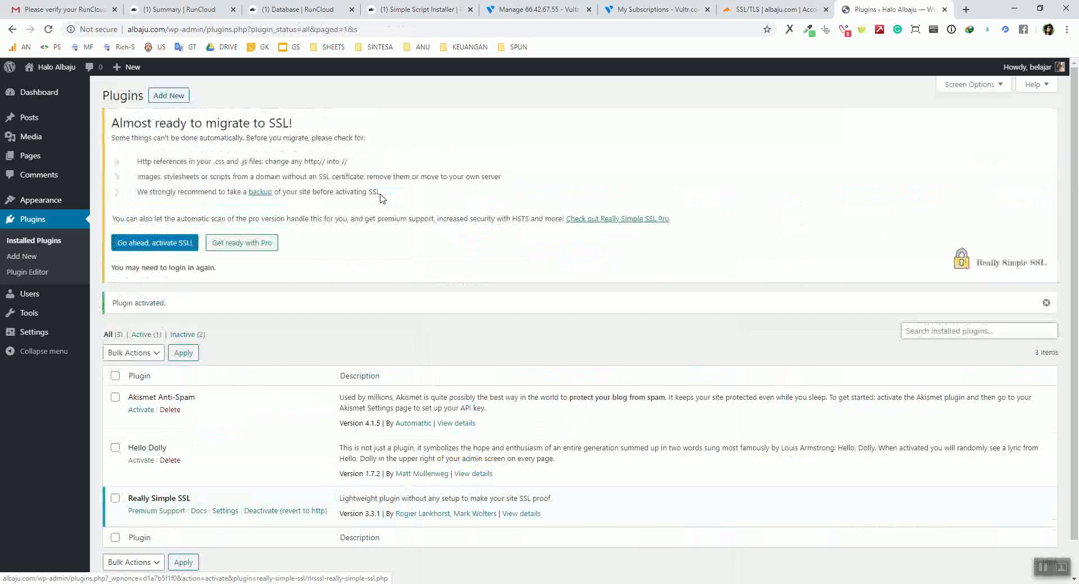
pyautogui.click(185, 243)
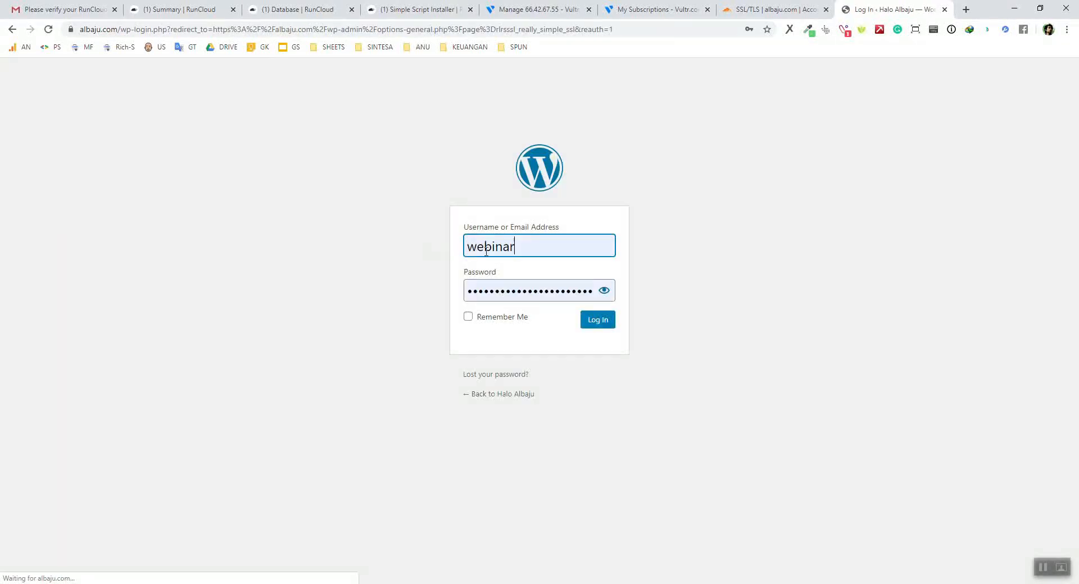
# Log back in to WordPress as belajar with the account password and save these credentials in the browser.
pyautogui.doubleClick(554, 255)
pyautogui.write('belajar')
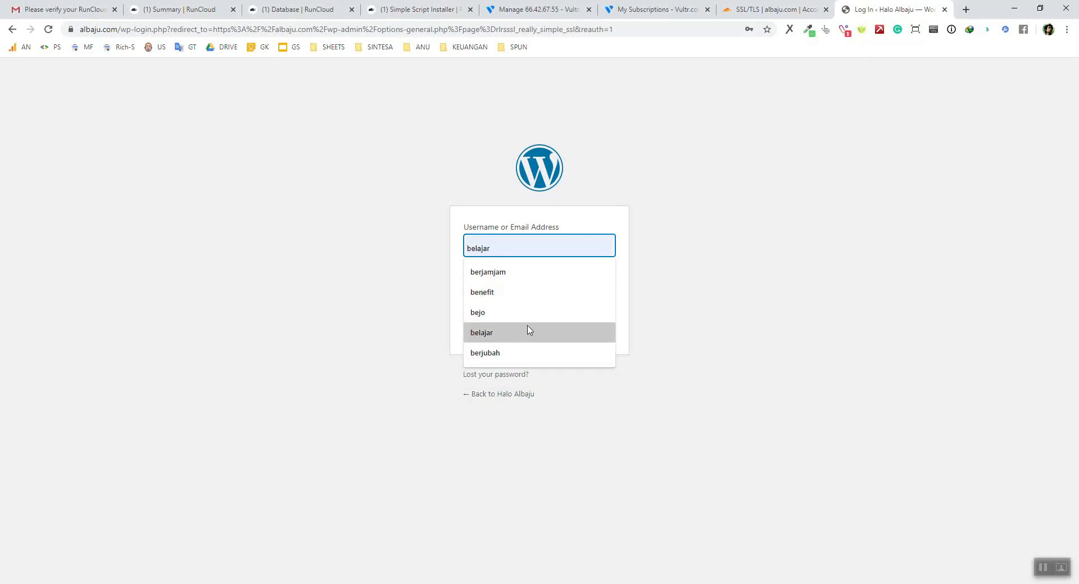
pyautogui.click(528, 333)
pyautogui.doubleClick(523, 293)
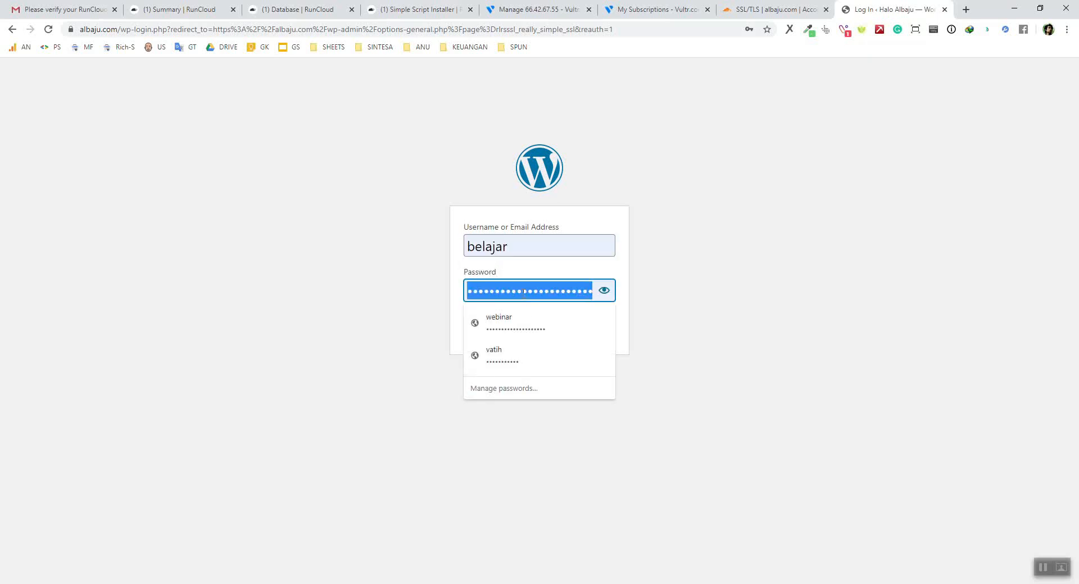
pyautogui.press('BackSpace')
pyautogui.write('•')
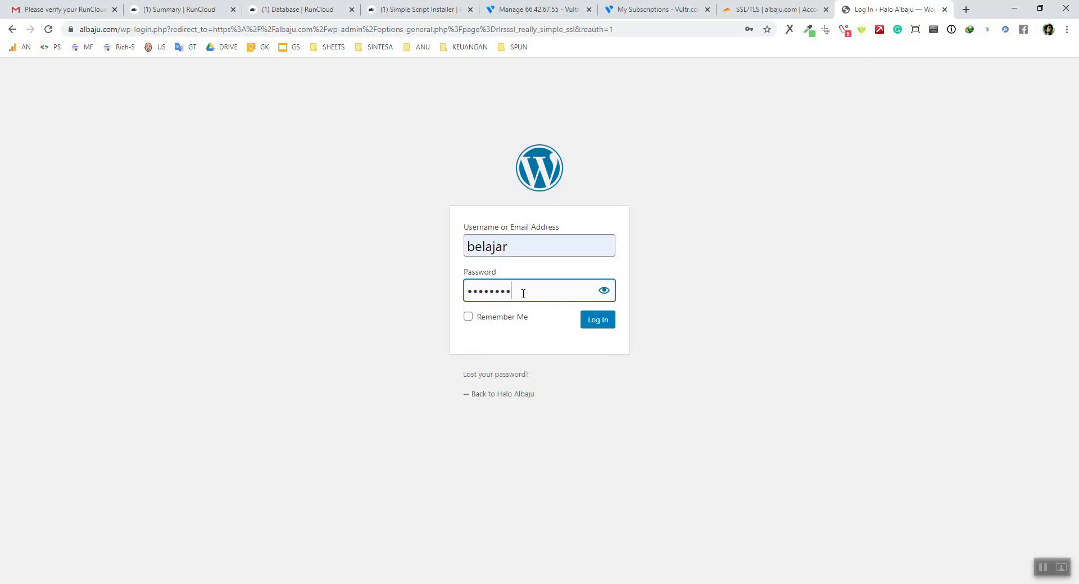
pyautogui.click(597, 320)
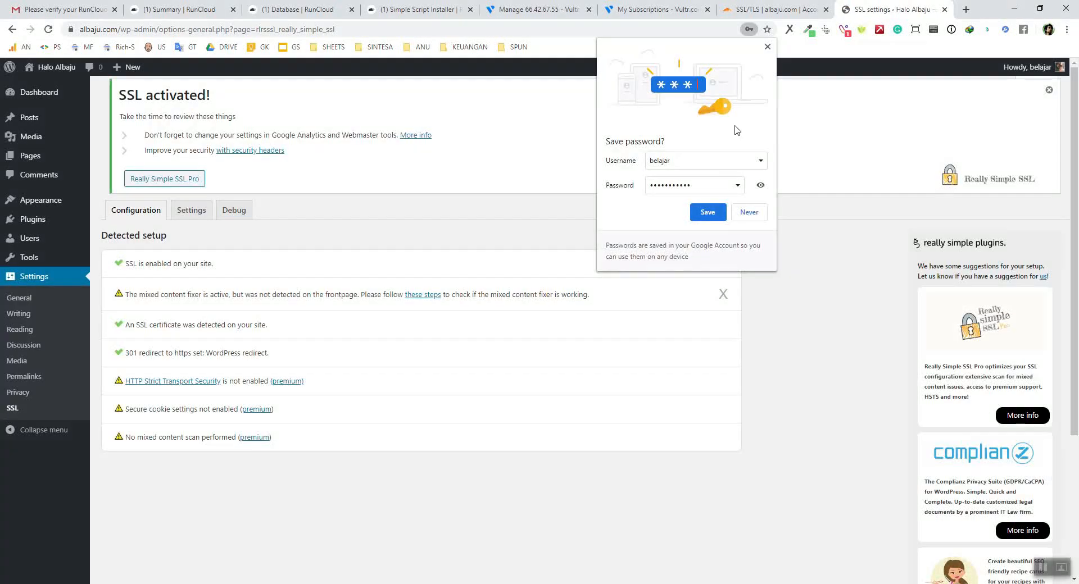
pyautogui.click(707, 212)
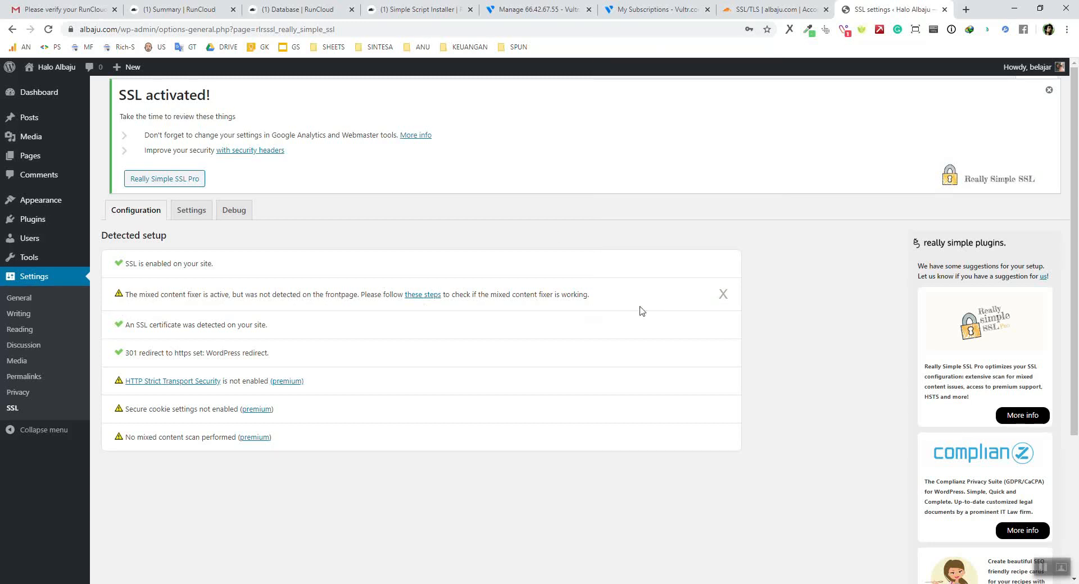
# Dismiss the mixed content fixer warning, return to the WordPress dashboard, and close the SSL activation notice.
pyautogui.click(724, 295)
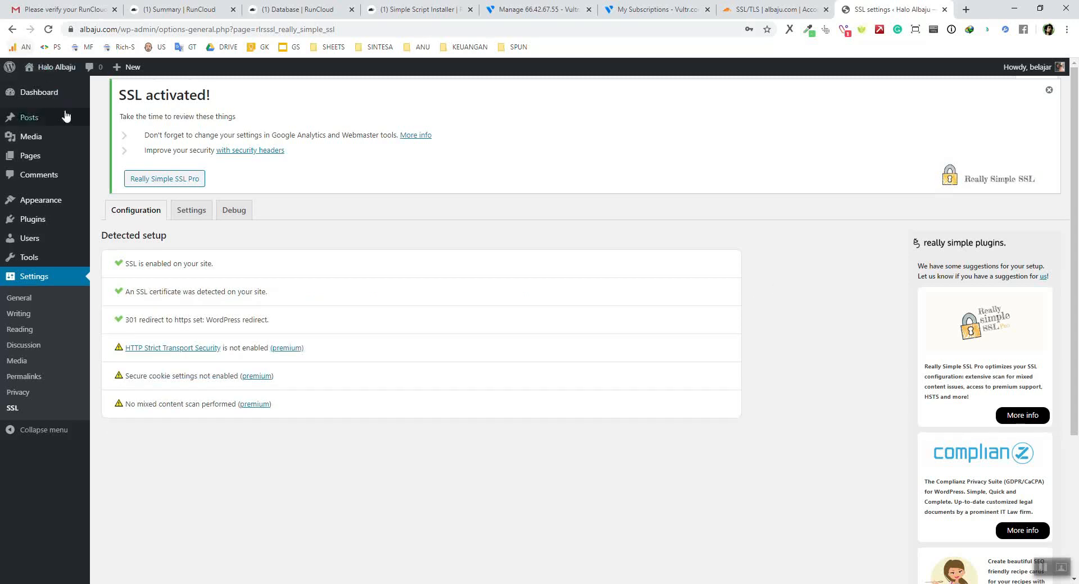
pyautogui.moveTo(65, 96)
pyautogui.click(124, 97)
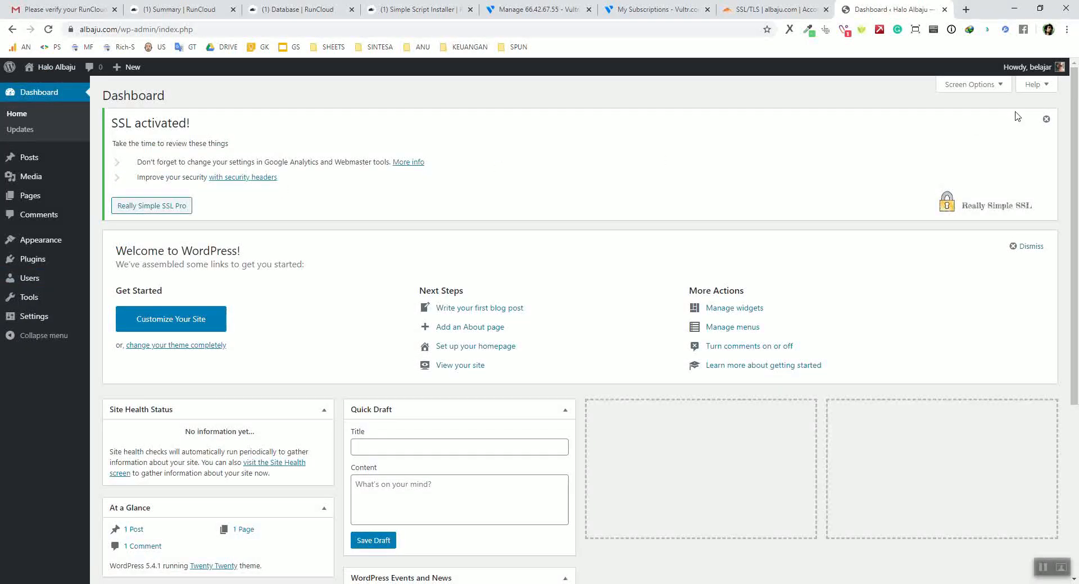
pyautogui.click(1046, 119)
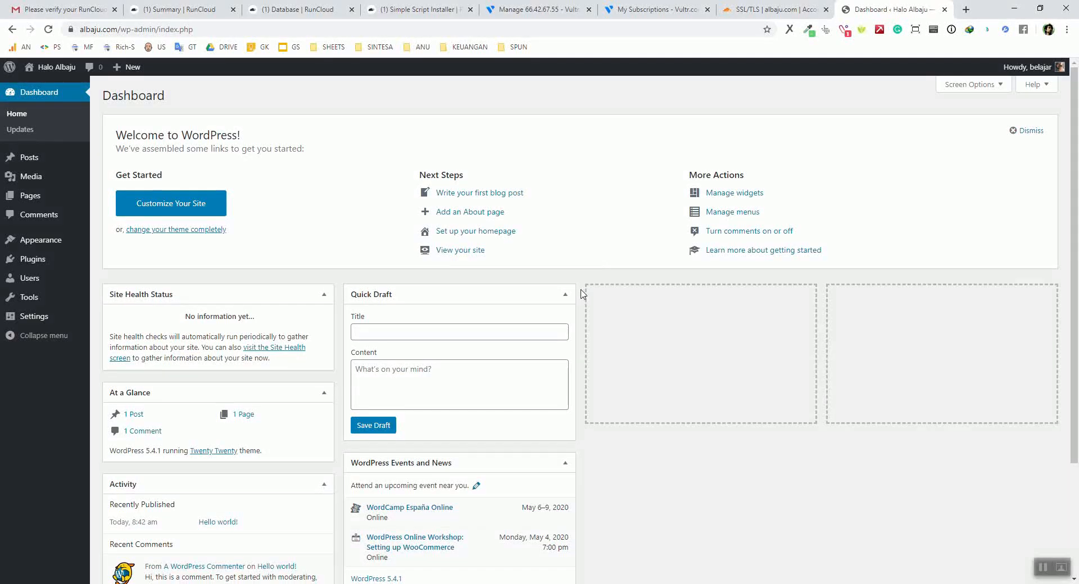
# Switch to RunCloud and start adding another web application to the server using 1 Click WordPress.
pyautogui.click(167, 8)
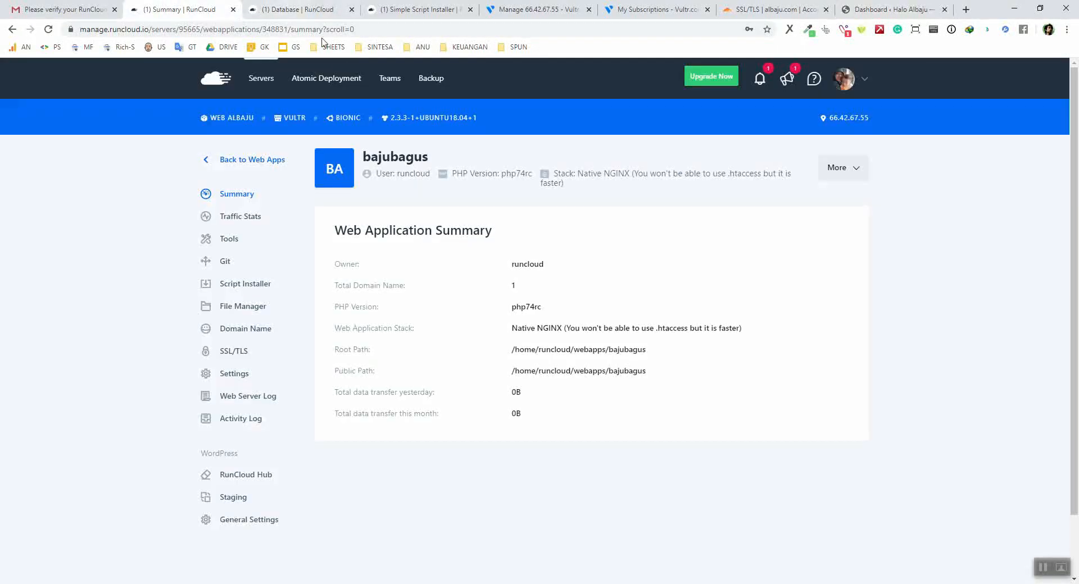
pyautogui.click(248, 163)
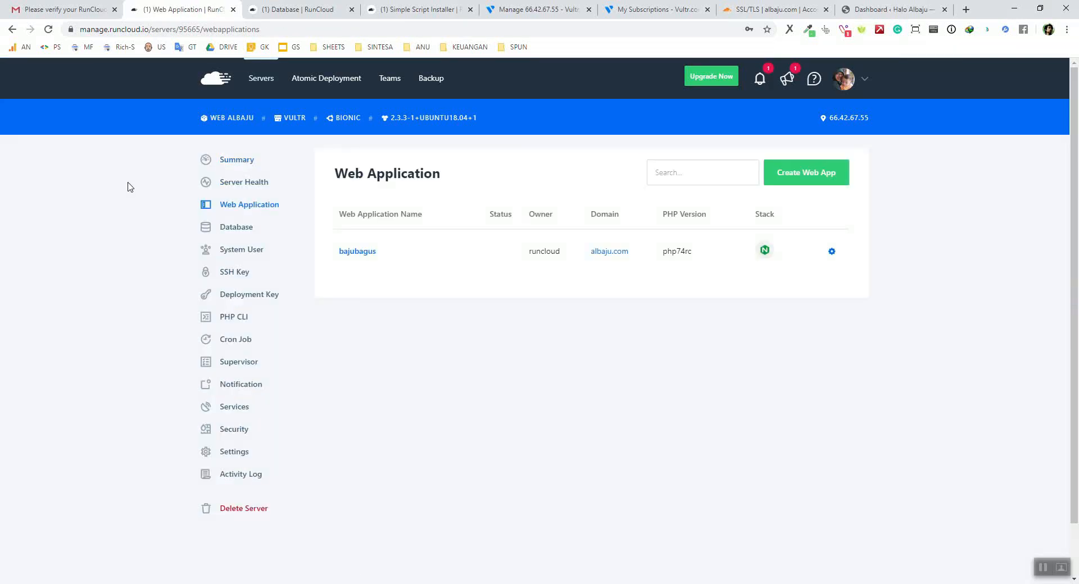
pyautogui.click(832, 177)
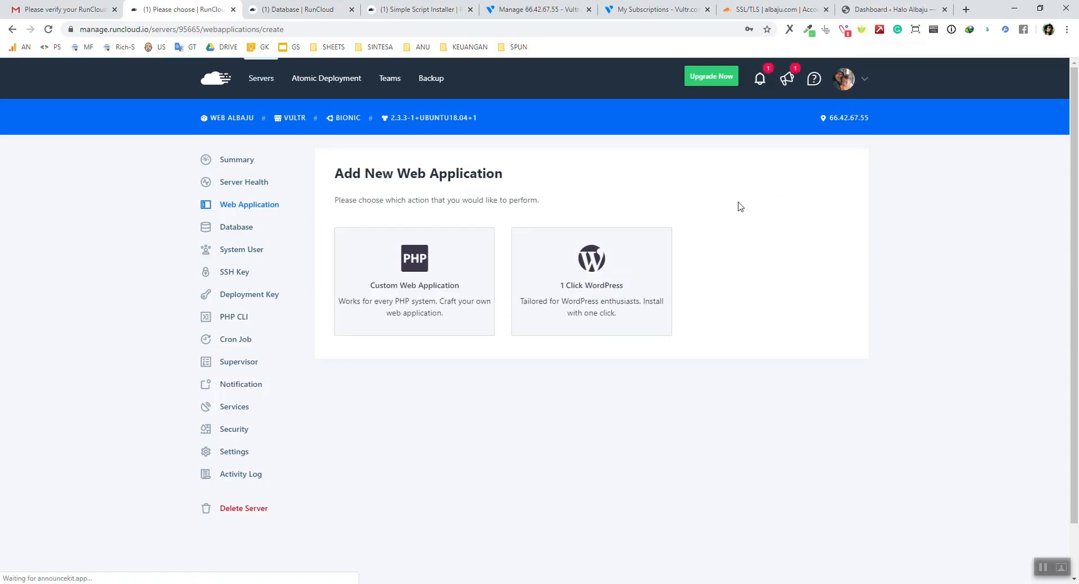
pyautogui.click(571, 293)
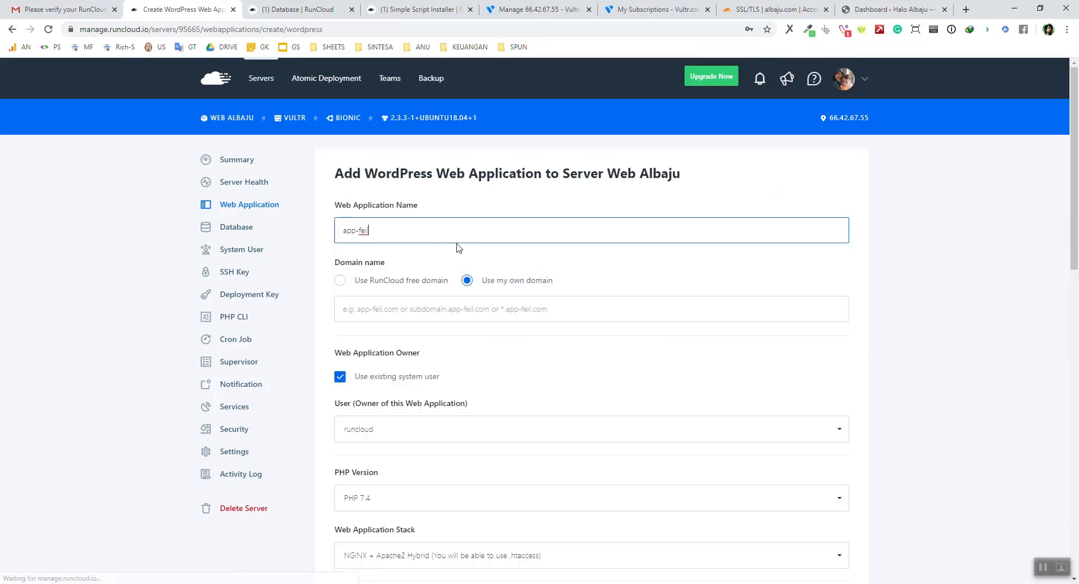
# Name the new WordPress web application elina and give it the own domain elina.com.
pyautogui.click(513, 313)
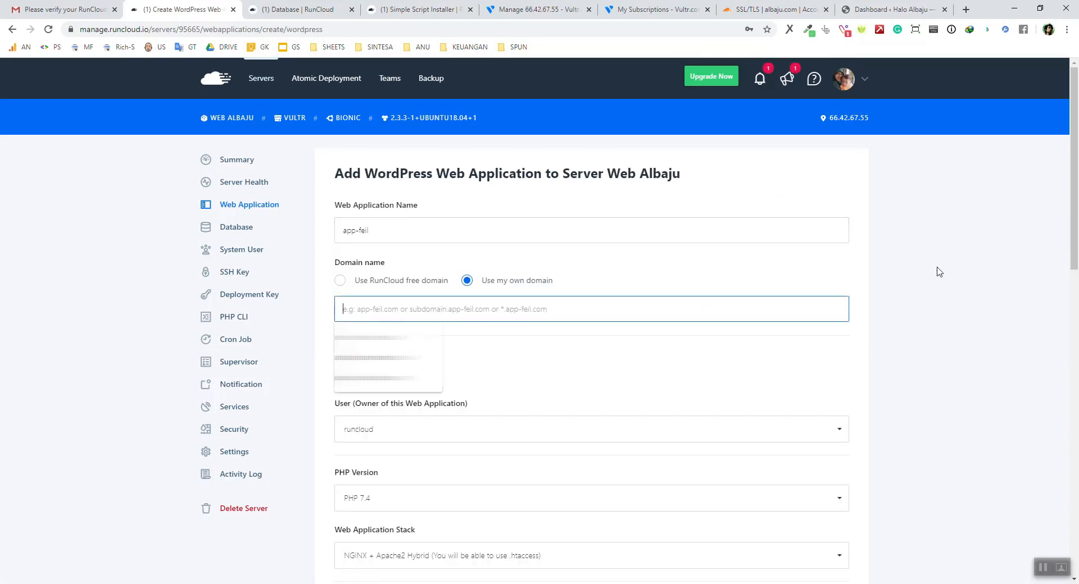
pyautogui.moveTo(402, 235); pyautogui.dragTo(317, 235)
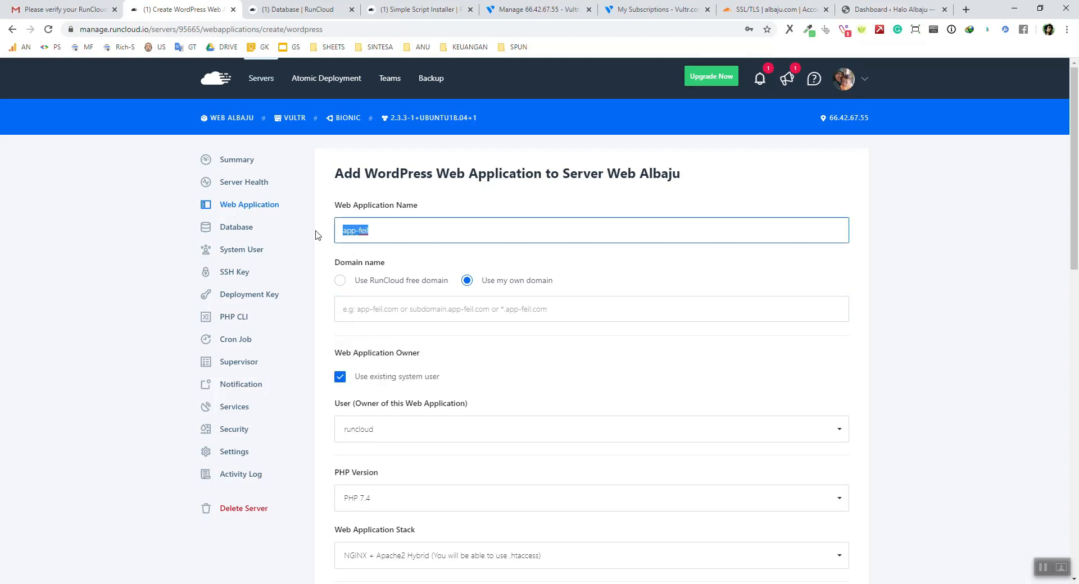
pyautogui.write('elina')
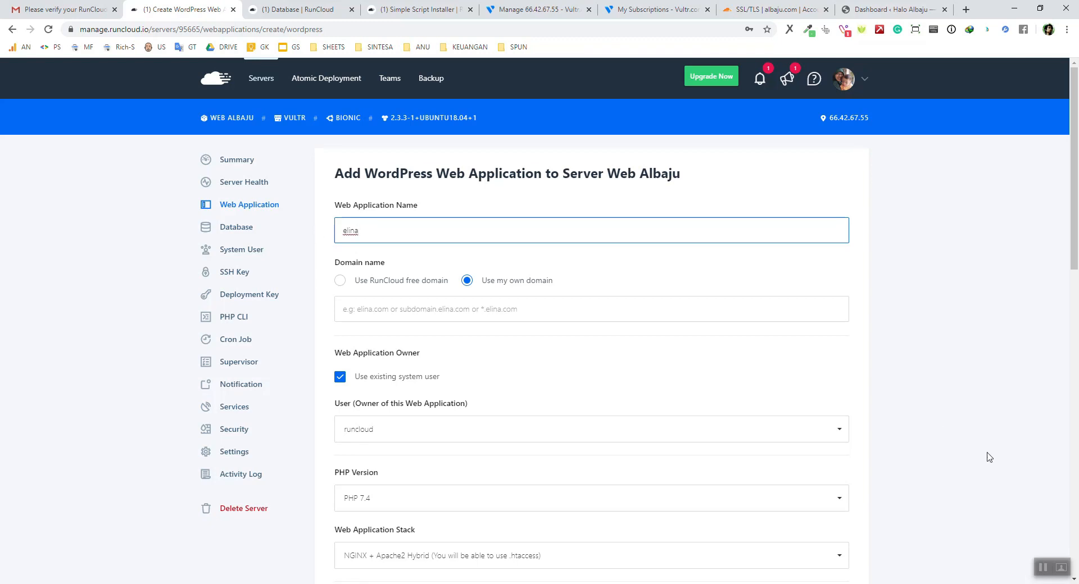
pyautogui.click(1042, 568)
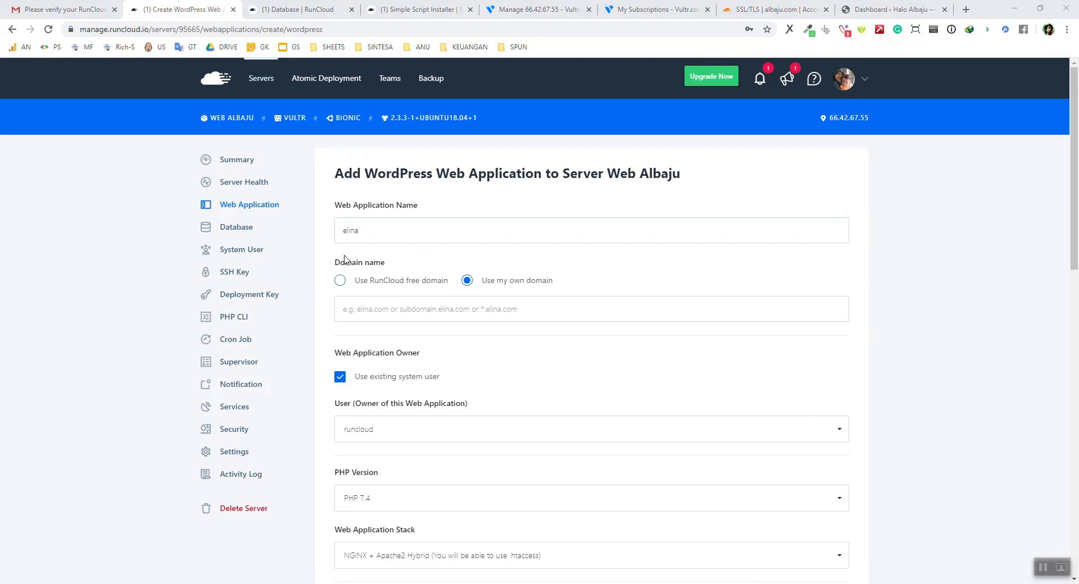
pyautogui.click(520, 311)
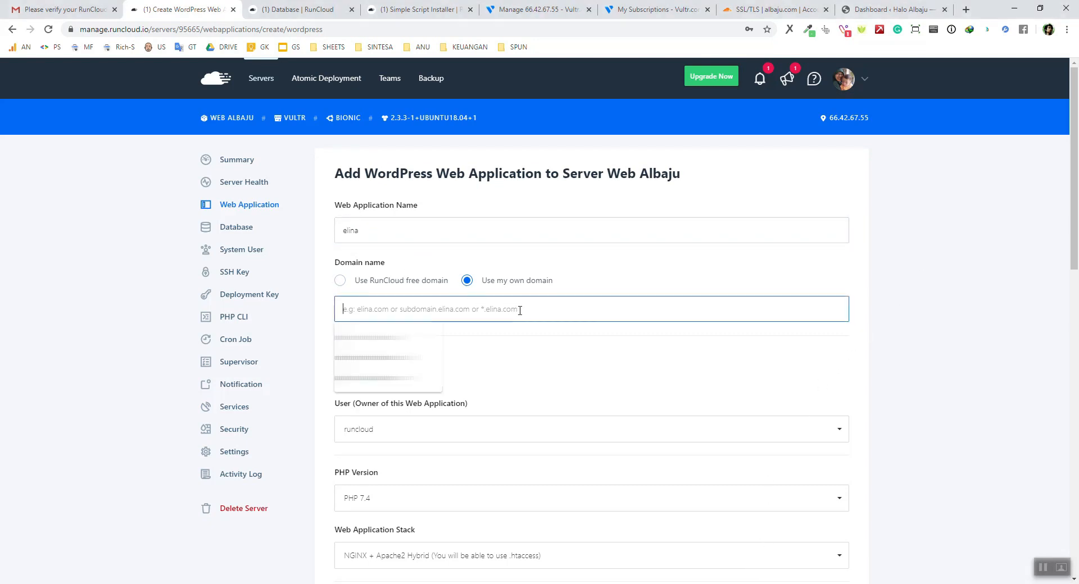
pyautogui.write('elina.com')
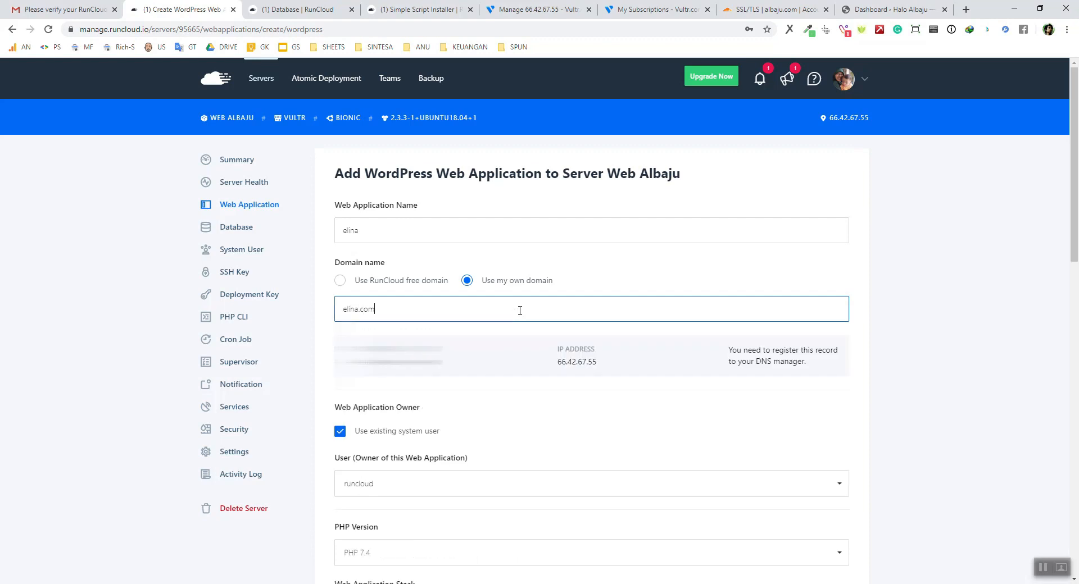
pyautogui.click(843, 414)
pyautogui.scroll(-15, 909, 424)
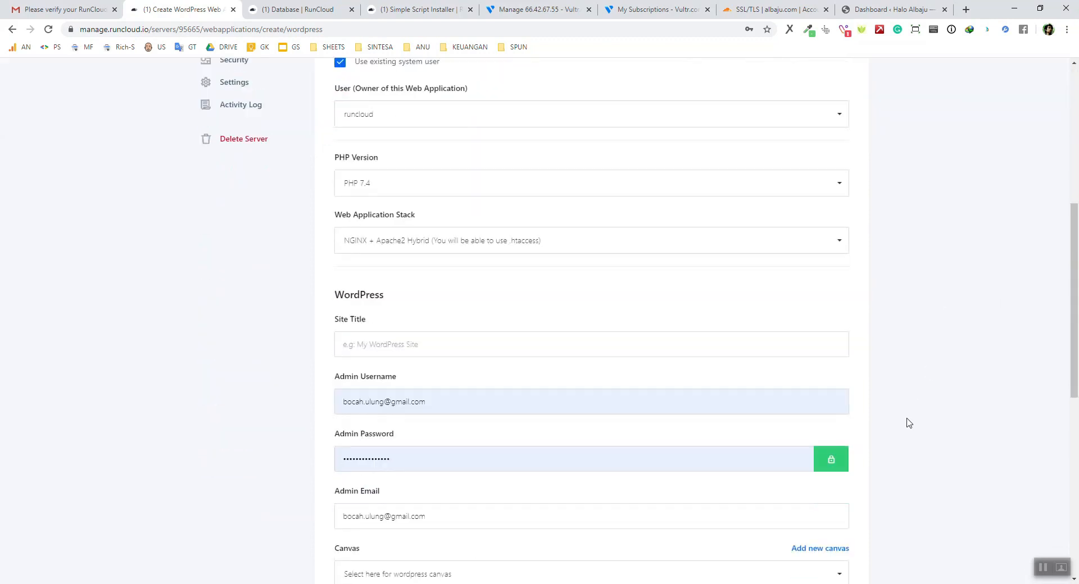
# Review albaju.com's DNS record and assigned nameservers in Cloudflare, and check the server's IP address in Vultr.
pyautogui.click(793, 13)
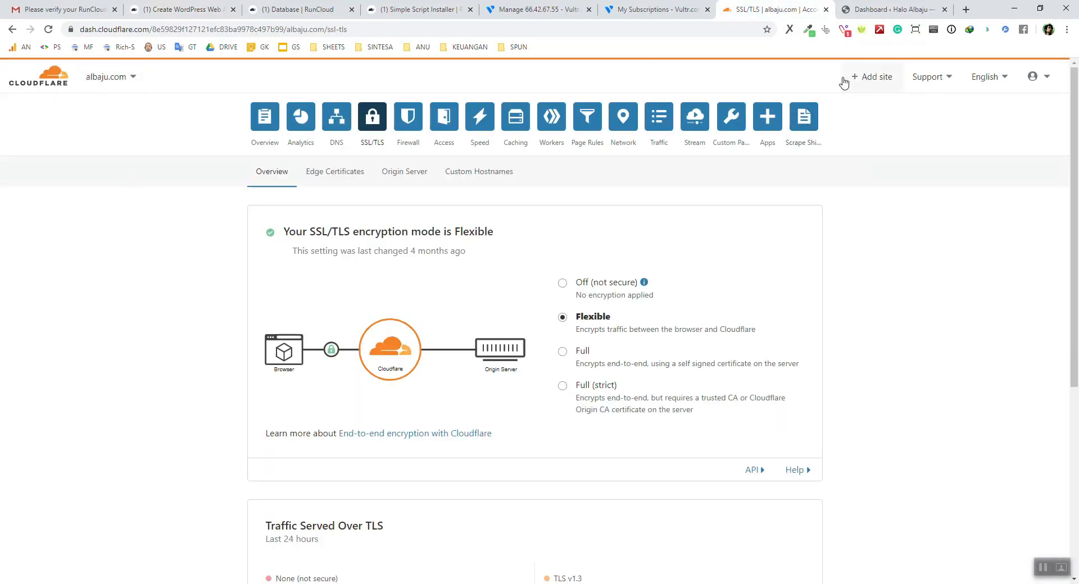
pyautogui.click(339, 119)
pyautogui.click(541, 10)
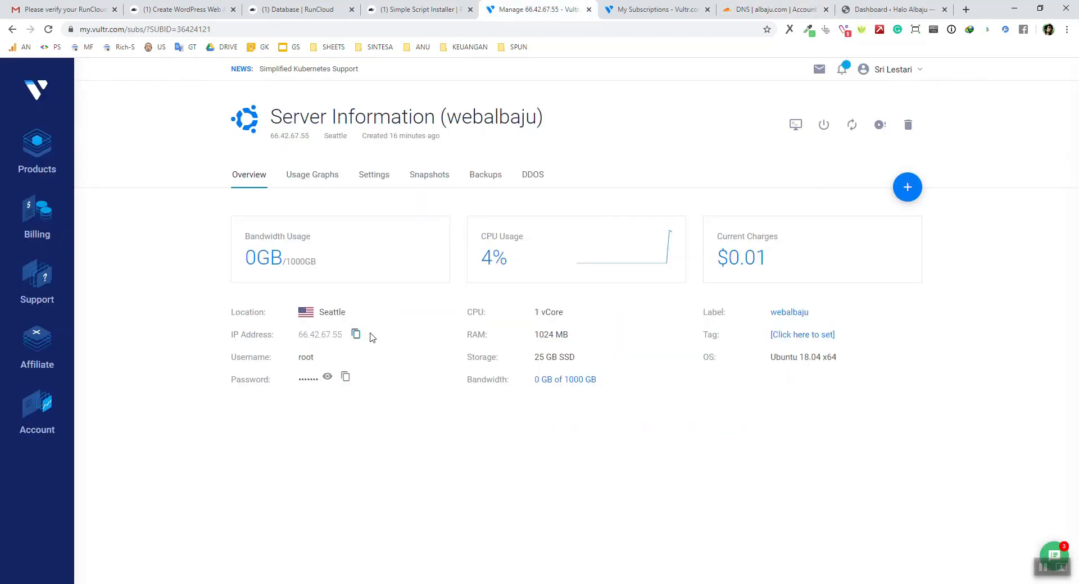
pyautogui.click(794, 10)
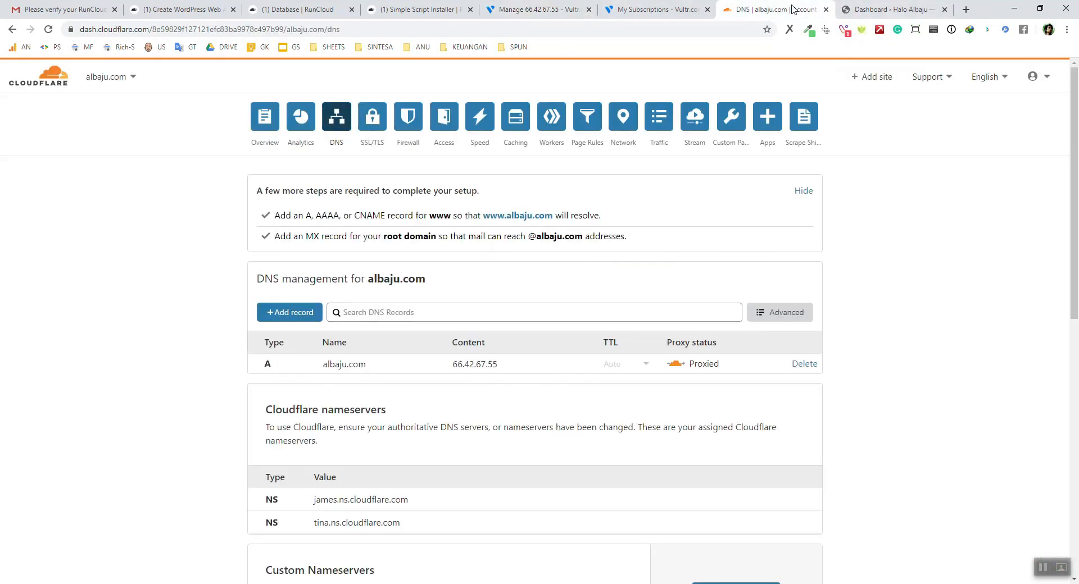
pyautogui.moveTo(417, 500); pyautogui.dragTo(315, 500)
pyautogui.moveTo(413, 523); pyautogui.dragTo(316, 524)
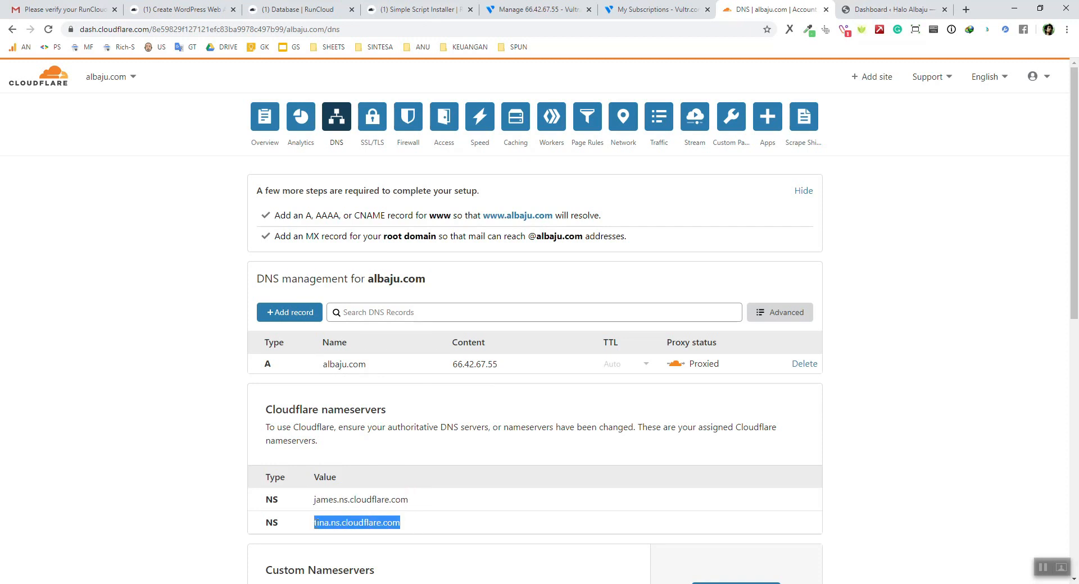
pyautogui.click(117, 427)
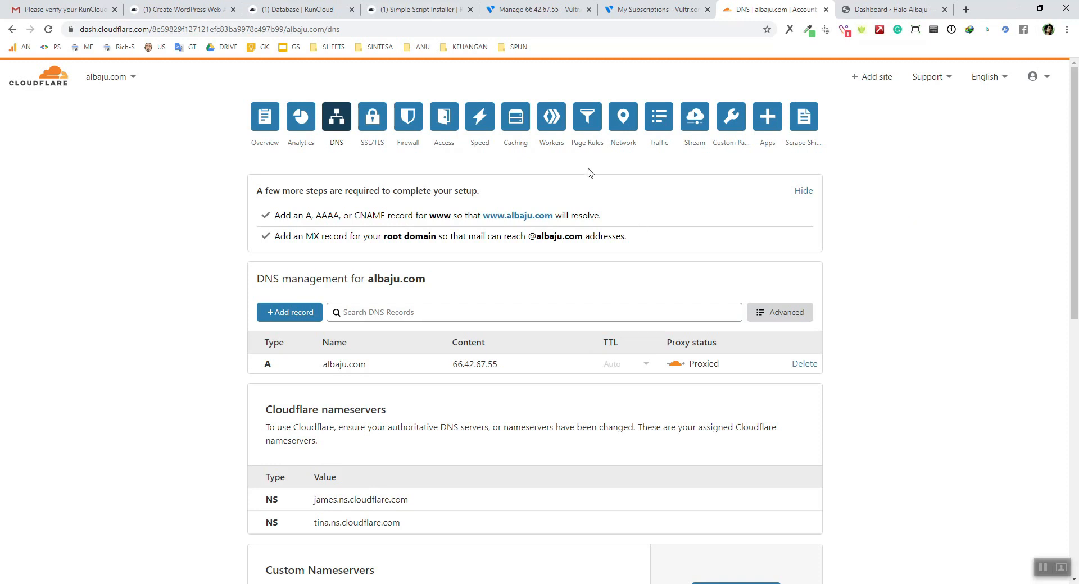
# Go back to RunCloud and look over the new application form, the Database page and the Script Installer page.
pyautogui.click(193, 8)
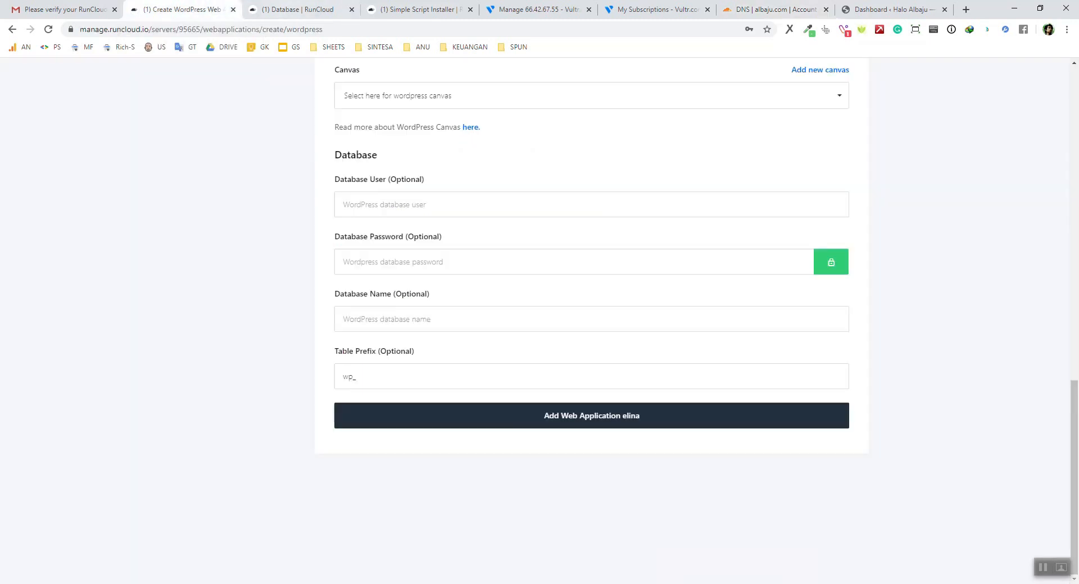
pyautogui.click(295, 9)
pyautogui.click(409, 5)
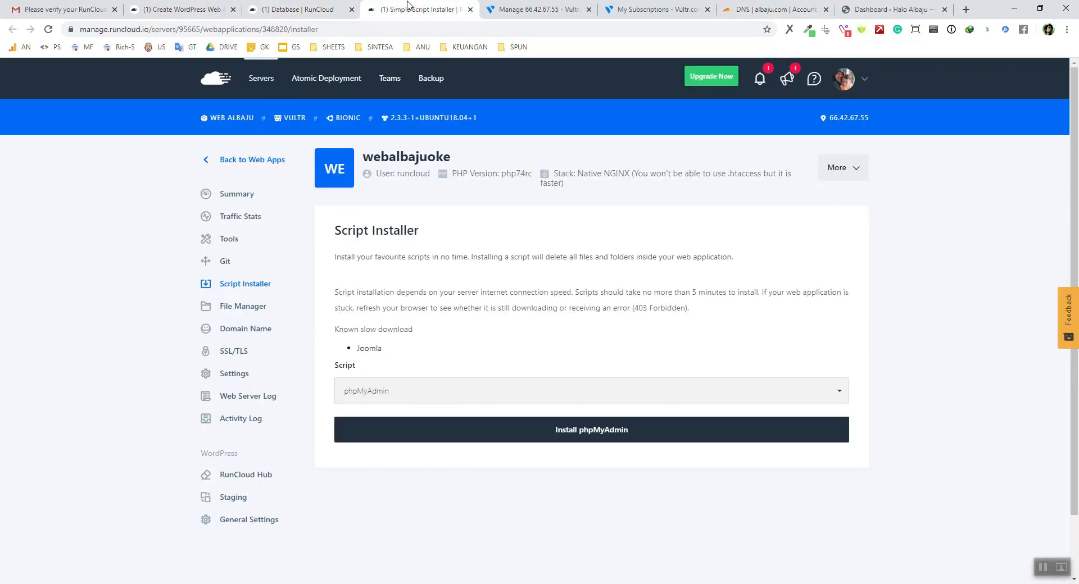